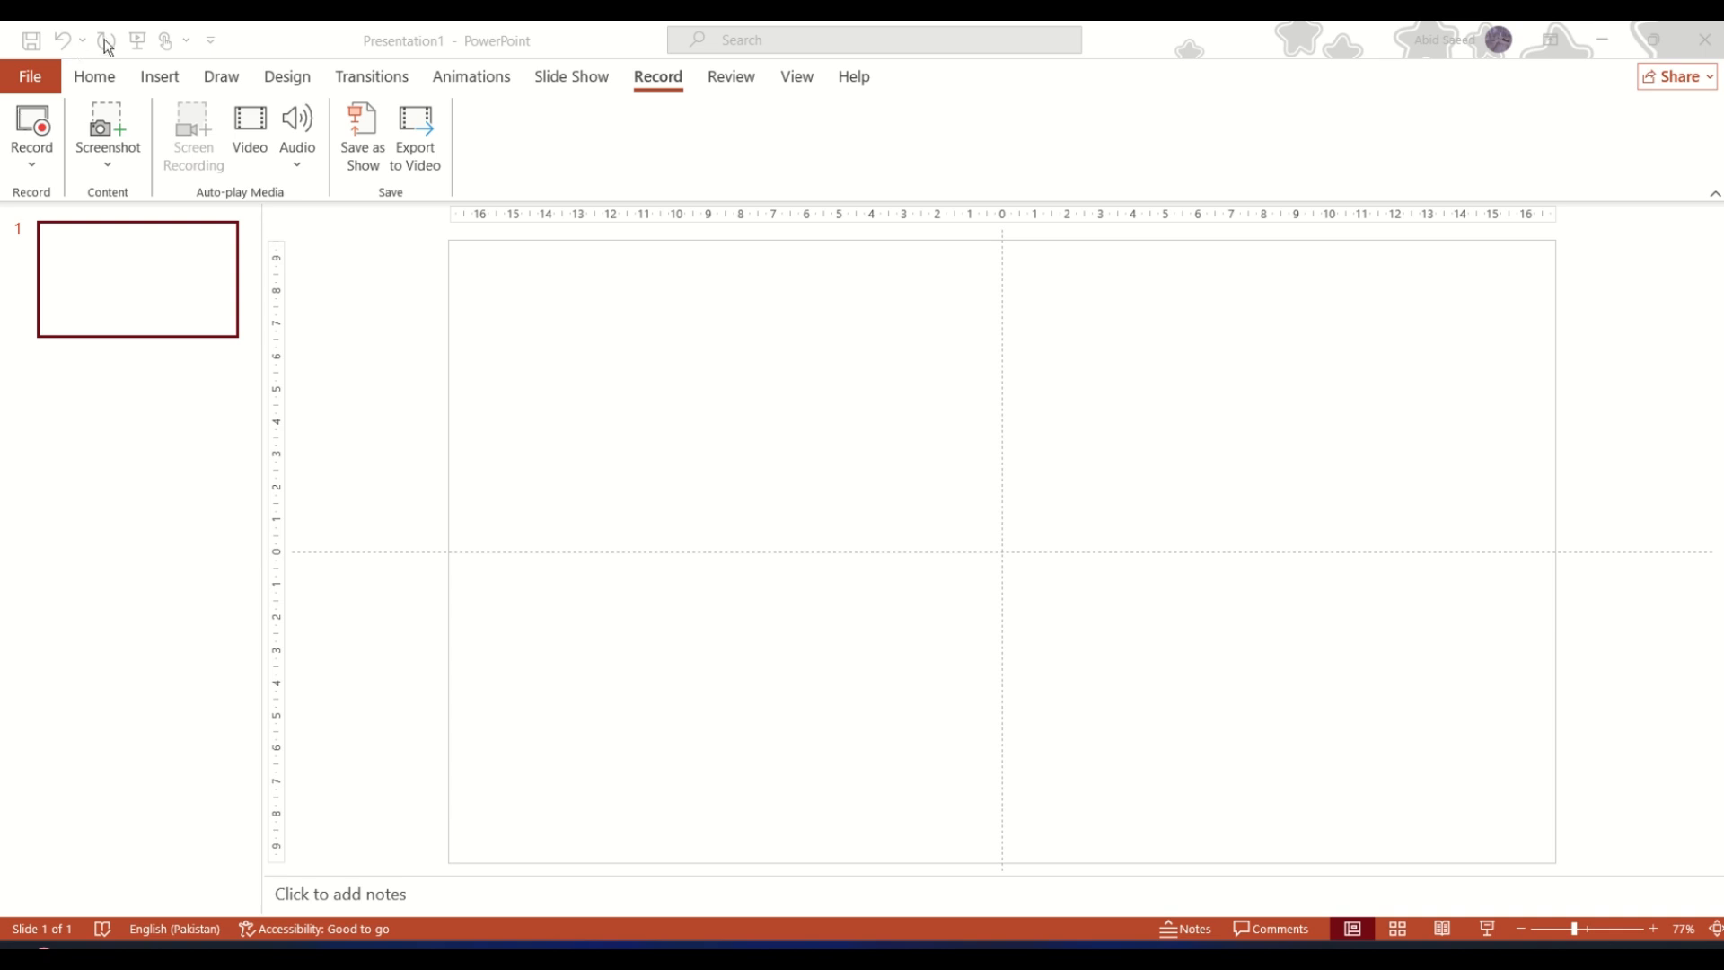
- Draw a thin full-height vertical bar, about 19.05 cm by 0.17 cm, and move it to about 14.7 cm left of the slide centre
left_click(162, 77)
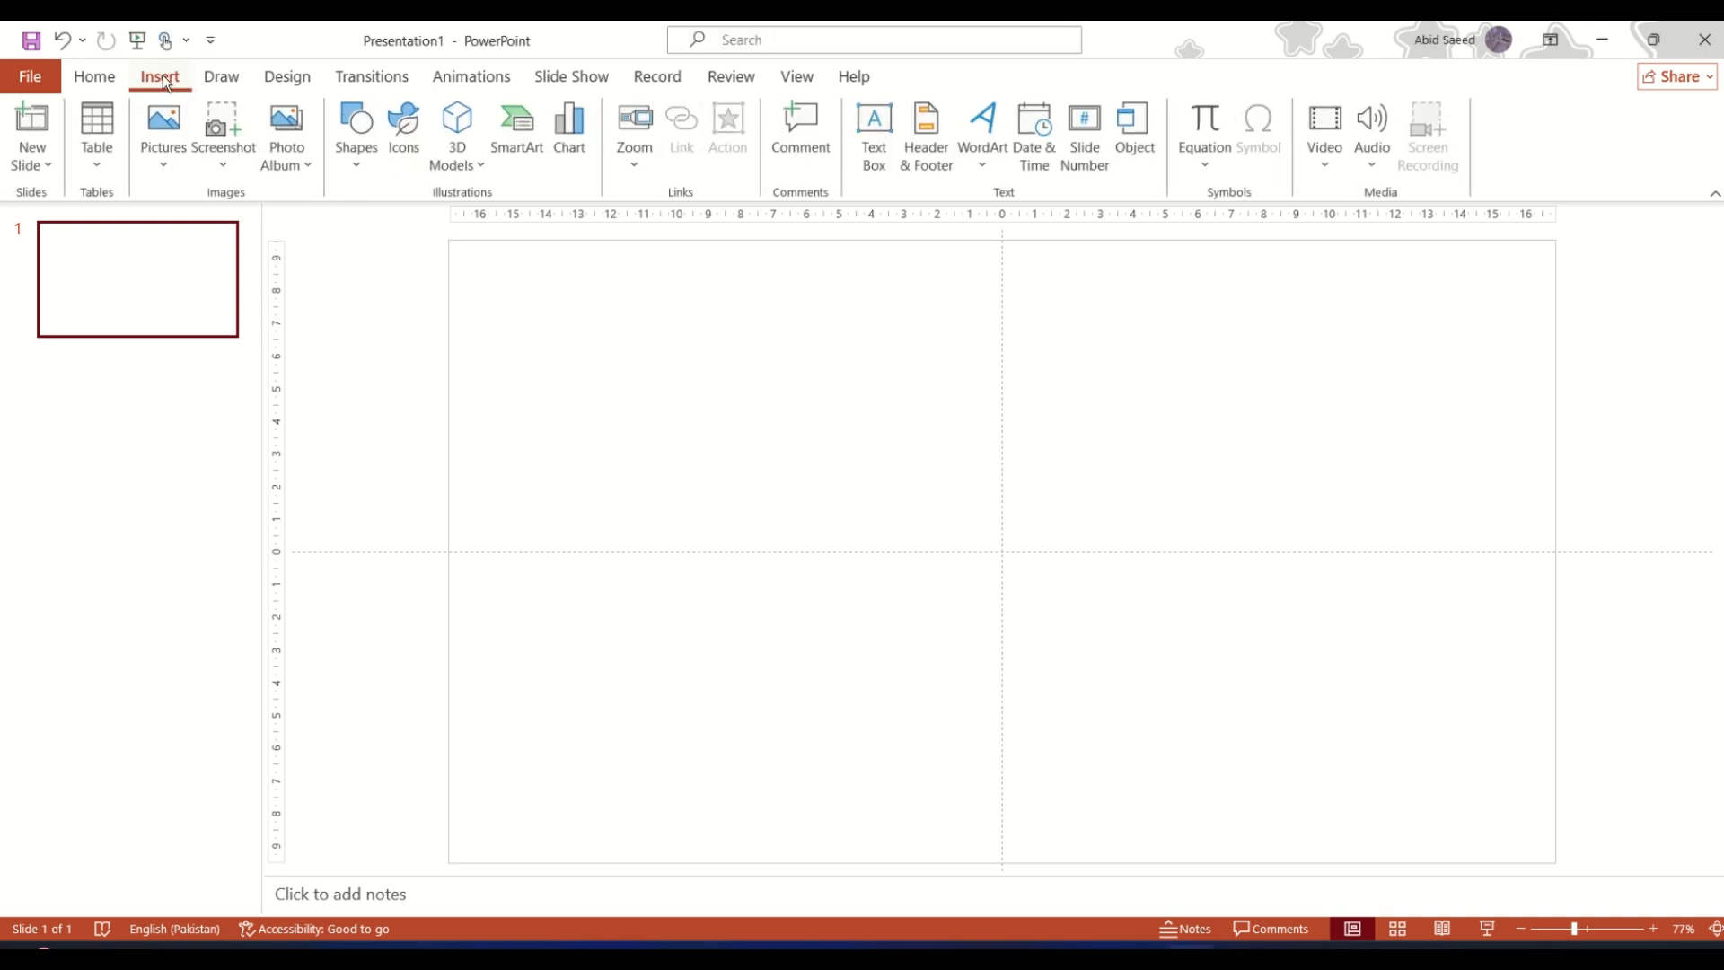
left_click(357, 165)
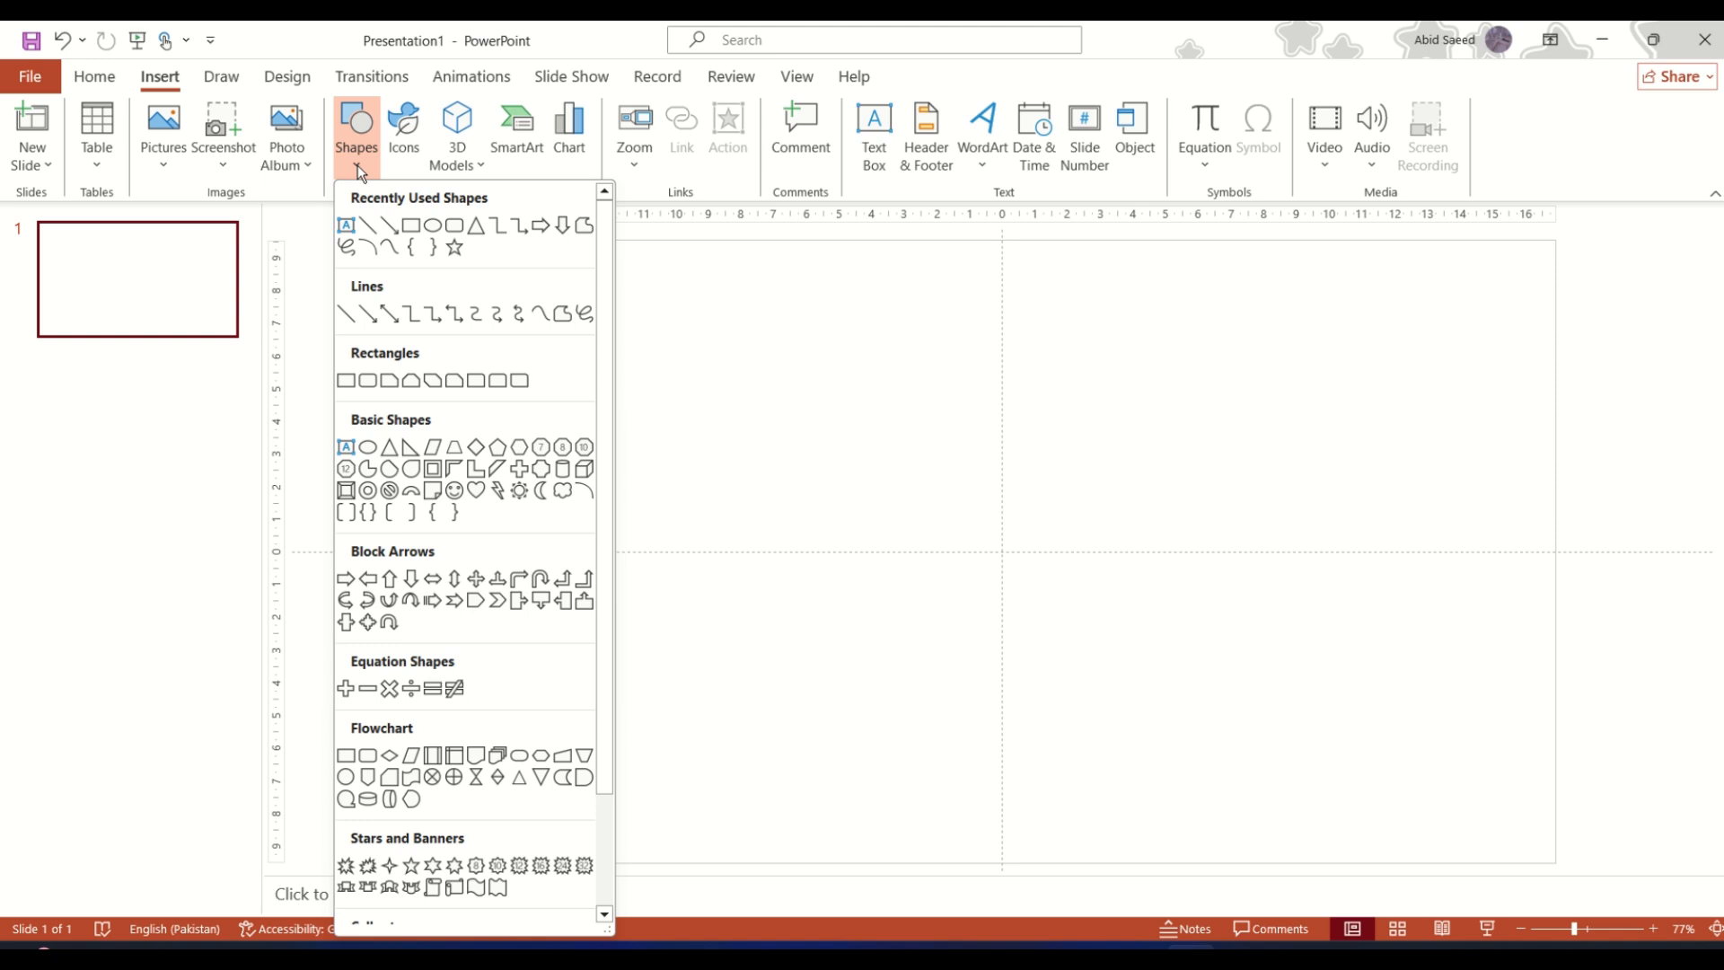
left_click(454, 227)
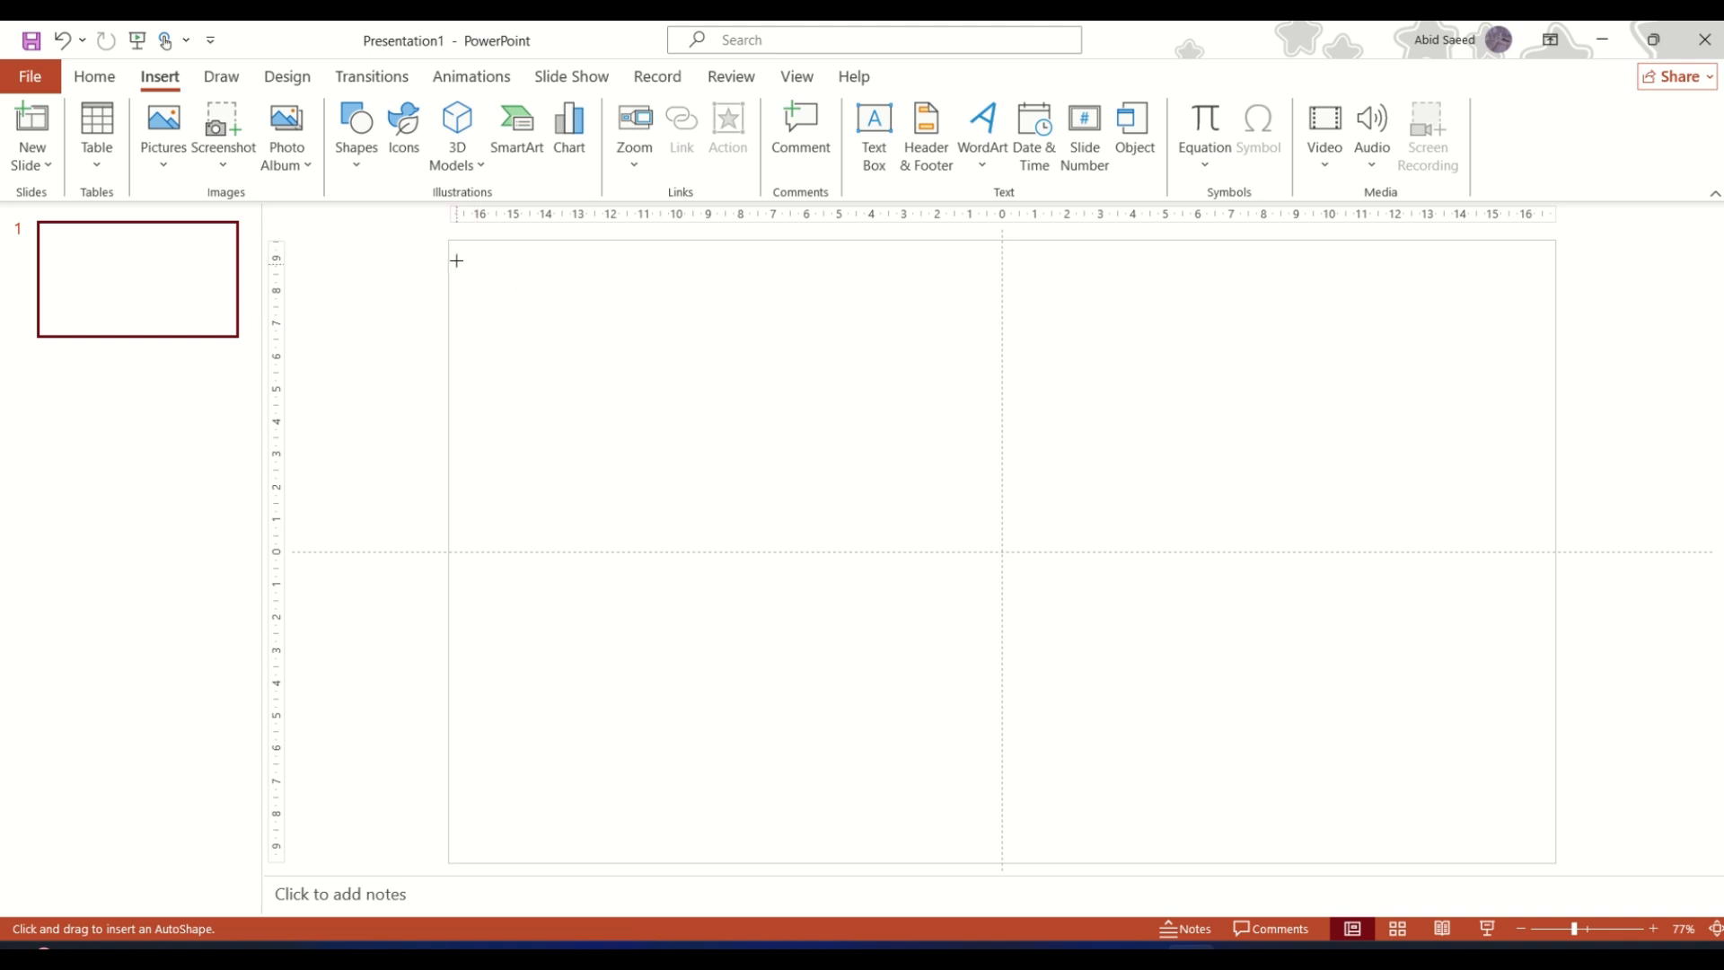
mouse_move(476, 240)
left_mouse_down()
mouse_move(566, 589)
mouse_move(527, 858)
mouse_move(477, 863)
left_mouse_up()
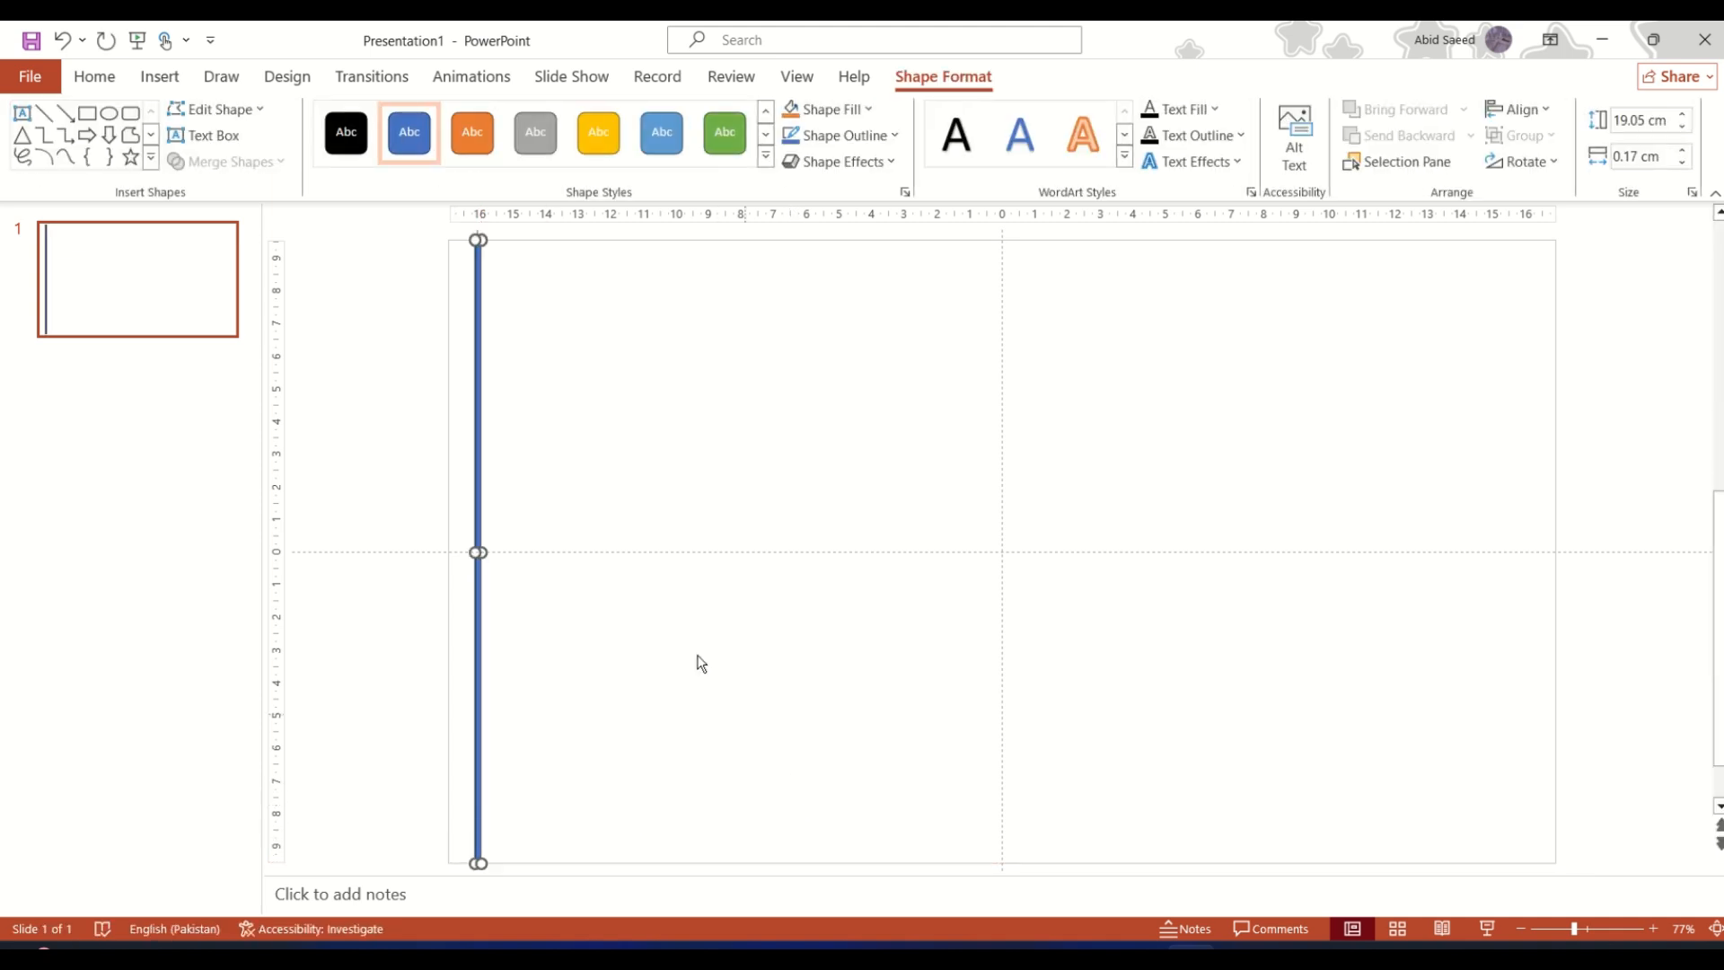
left_click_drag(478, 362, 525, 366)
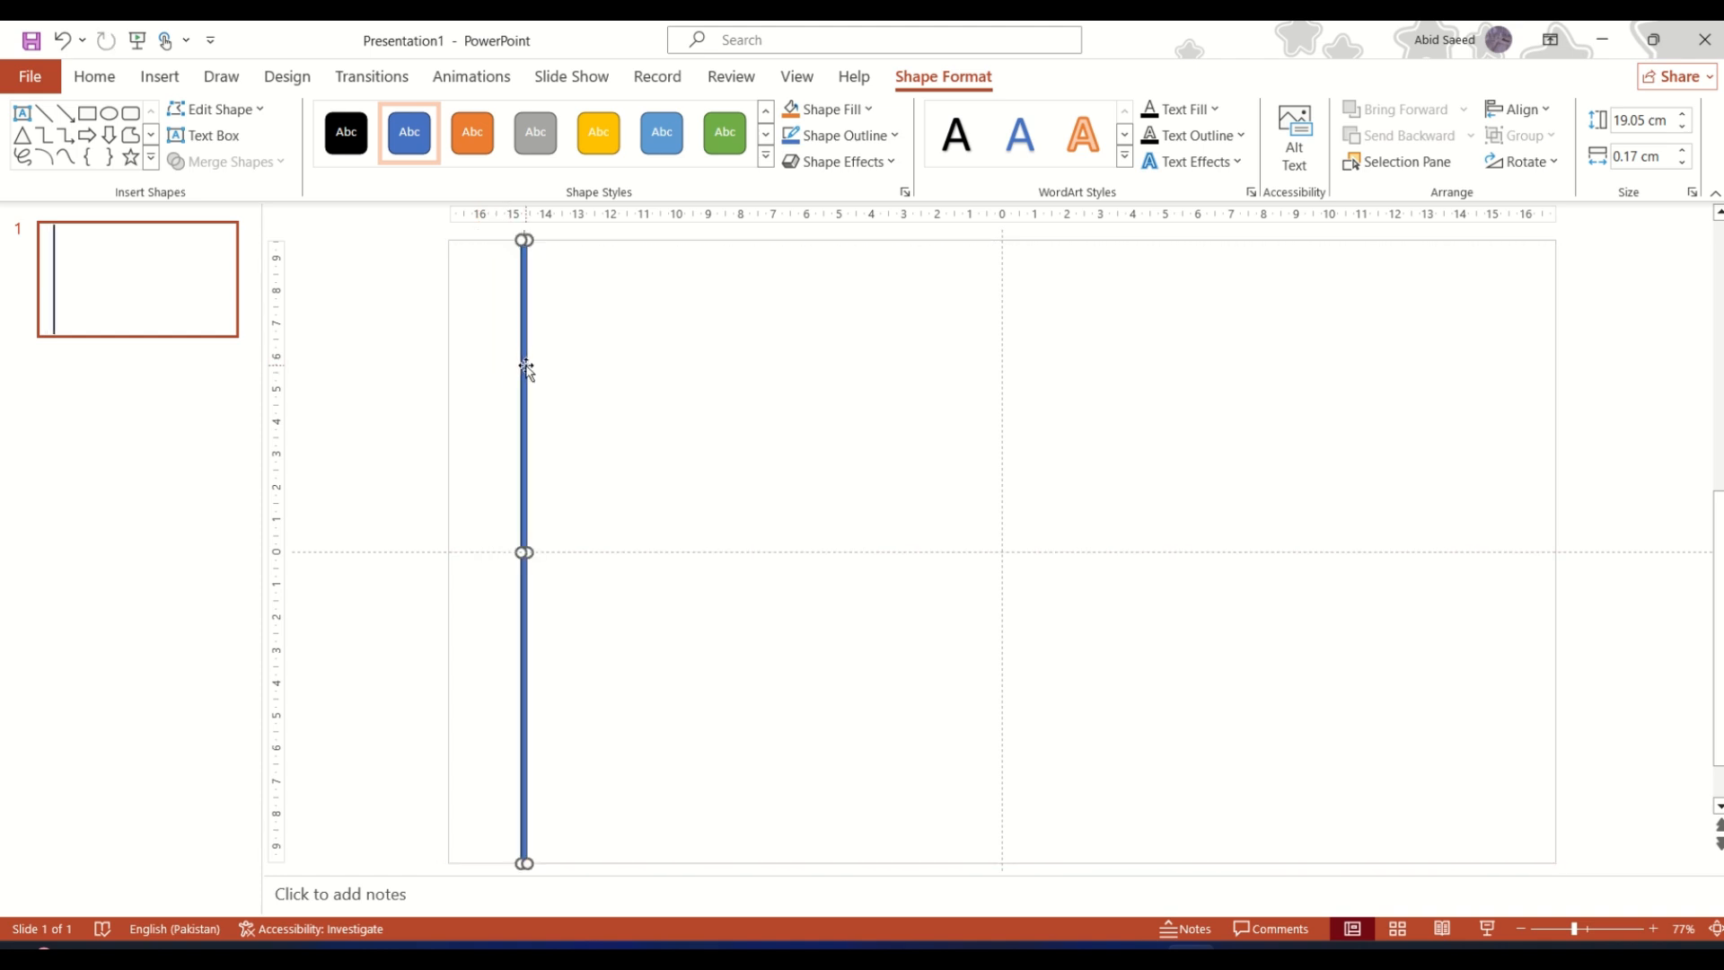
- Remove the vertical bar's outline and fill the bar with the standard light blue
left_click(894, 135)
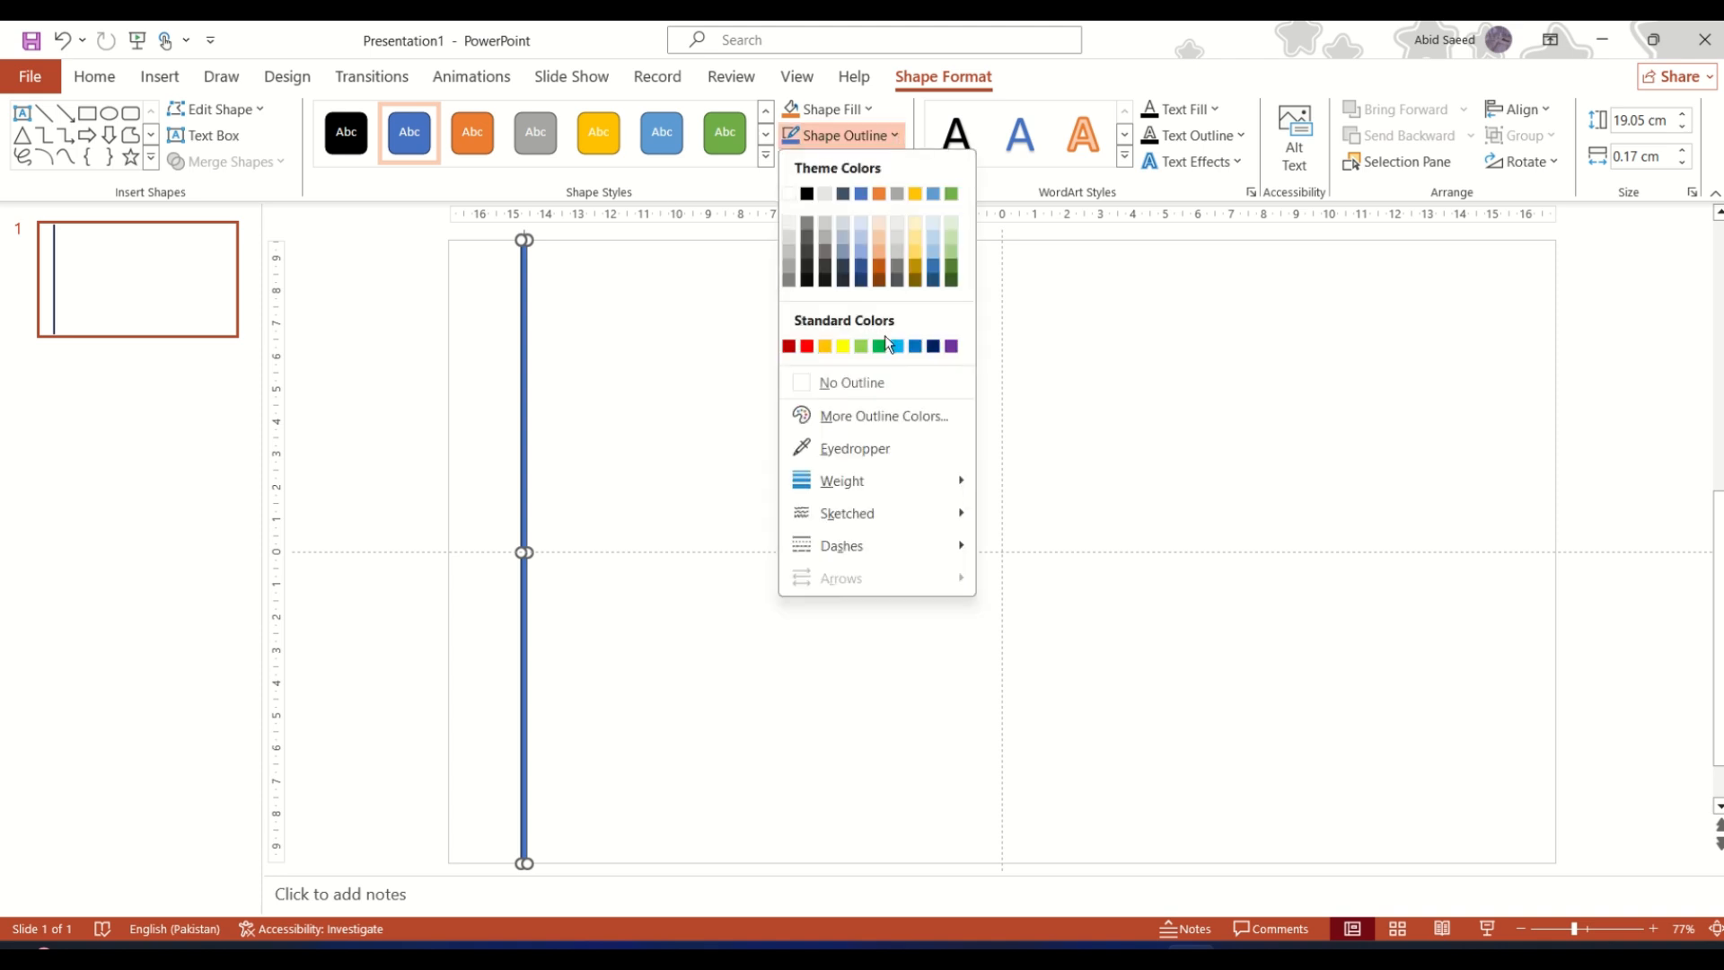
left_click(894, 381)
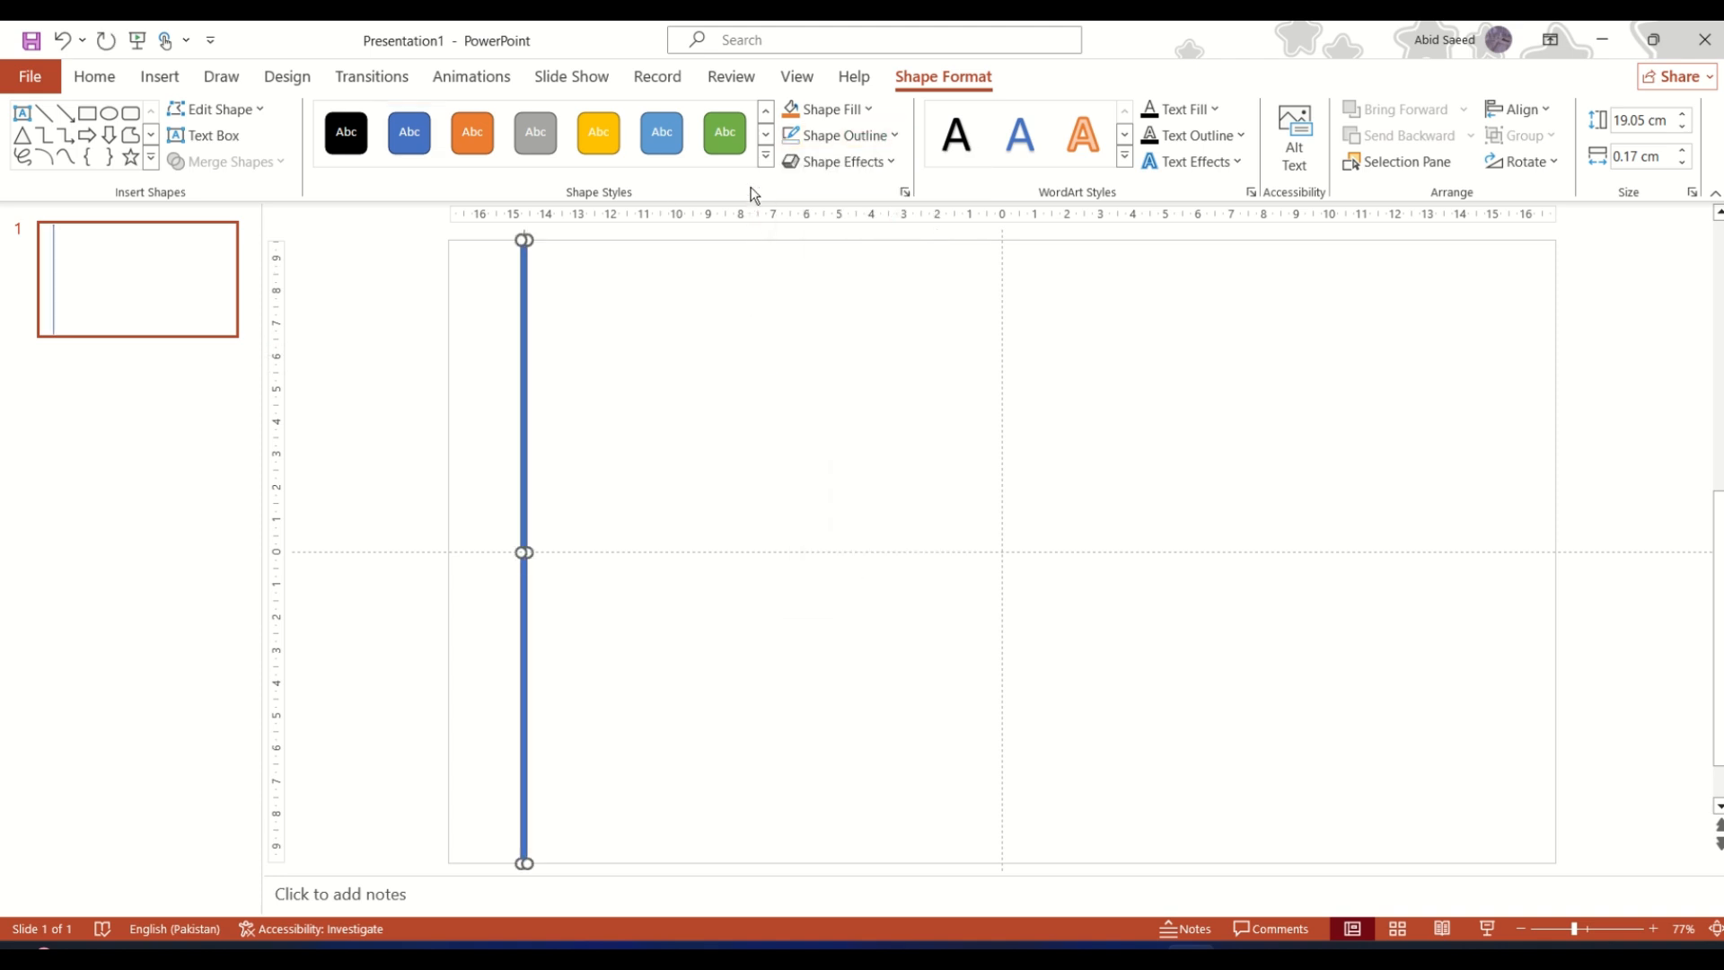
left_click(858, 118)
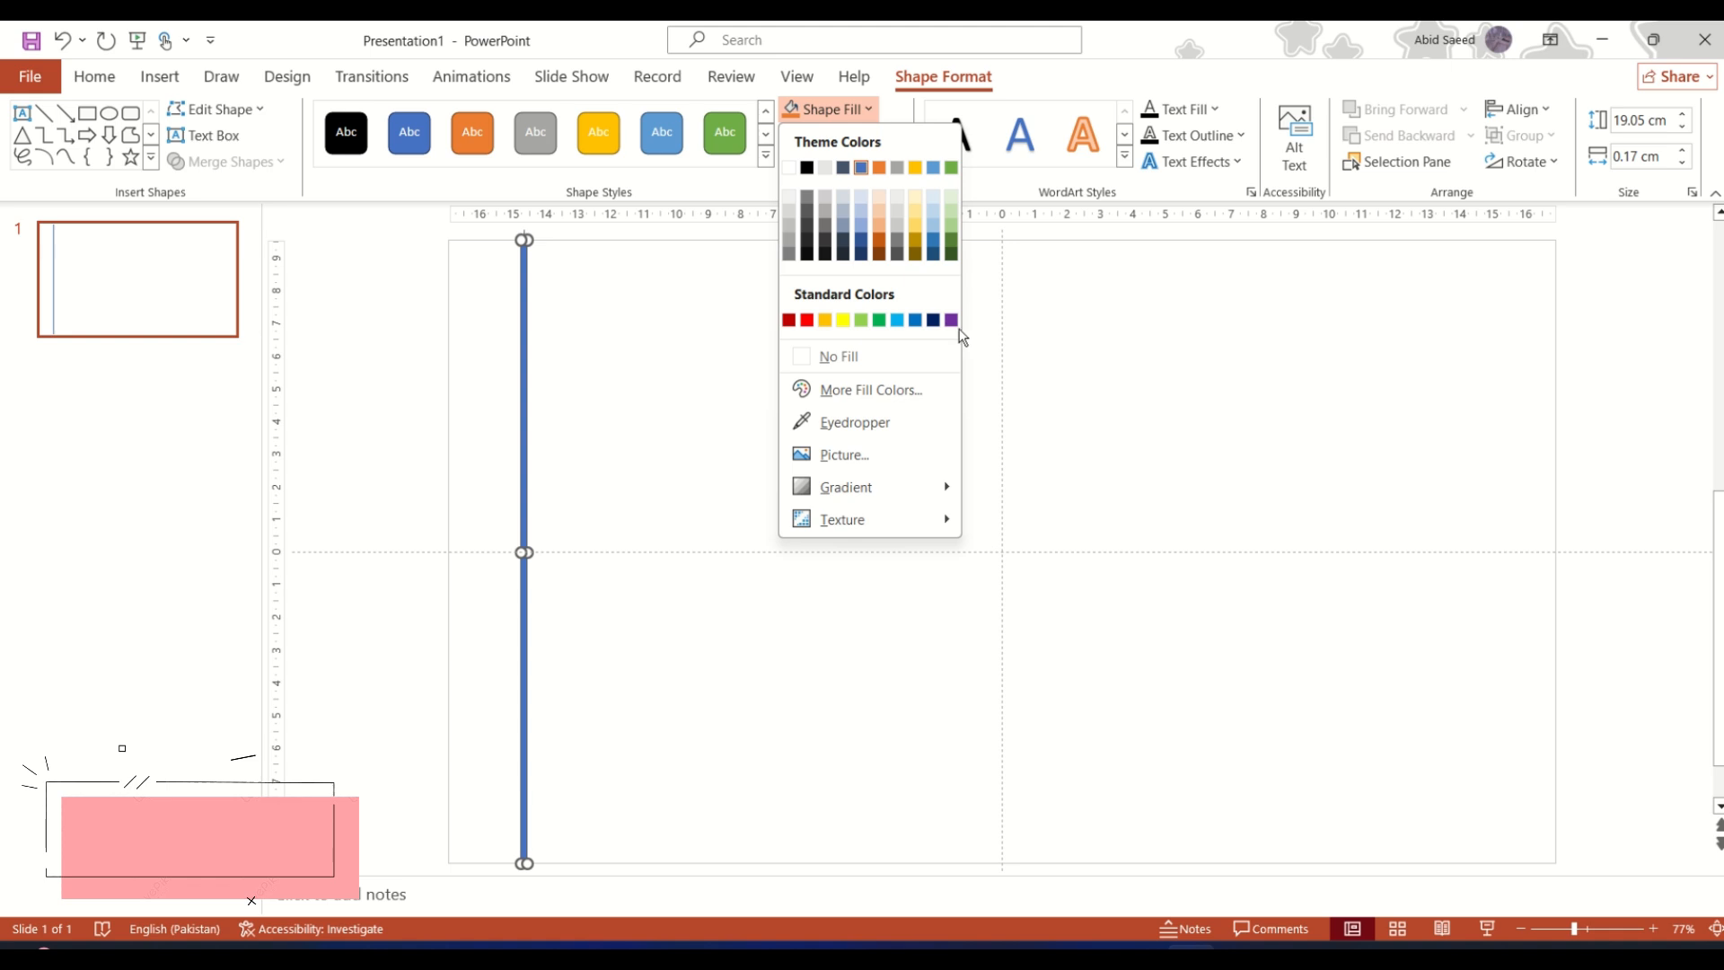
left_click(897, 320)
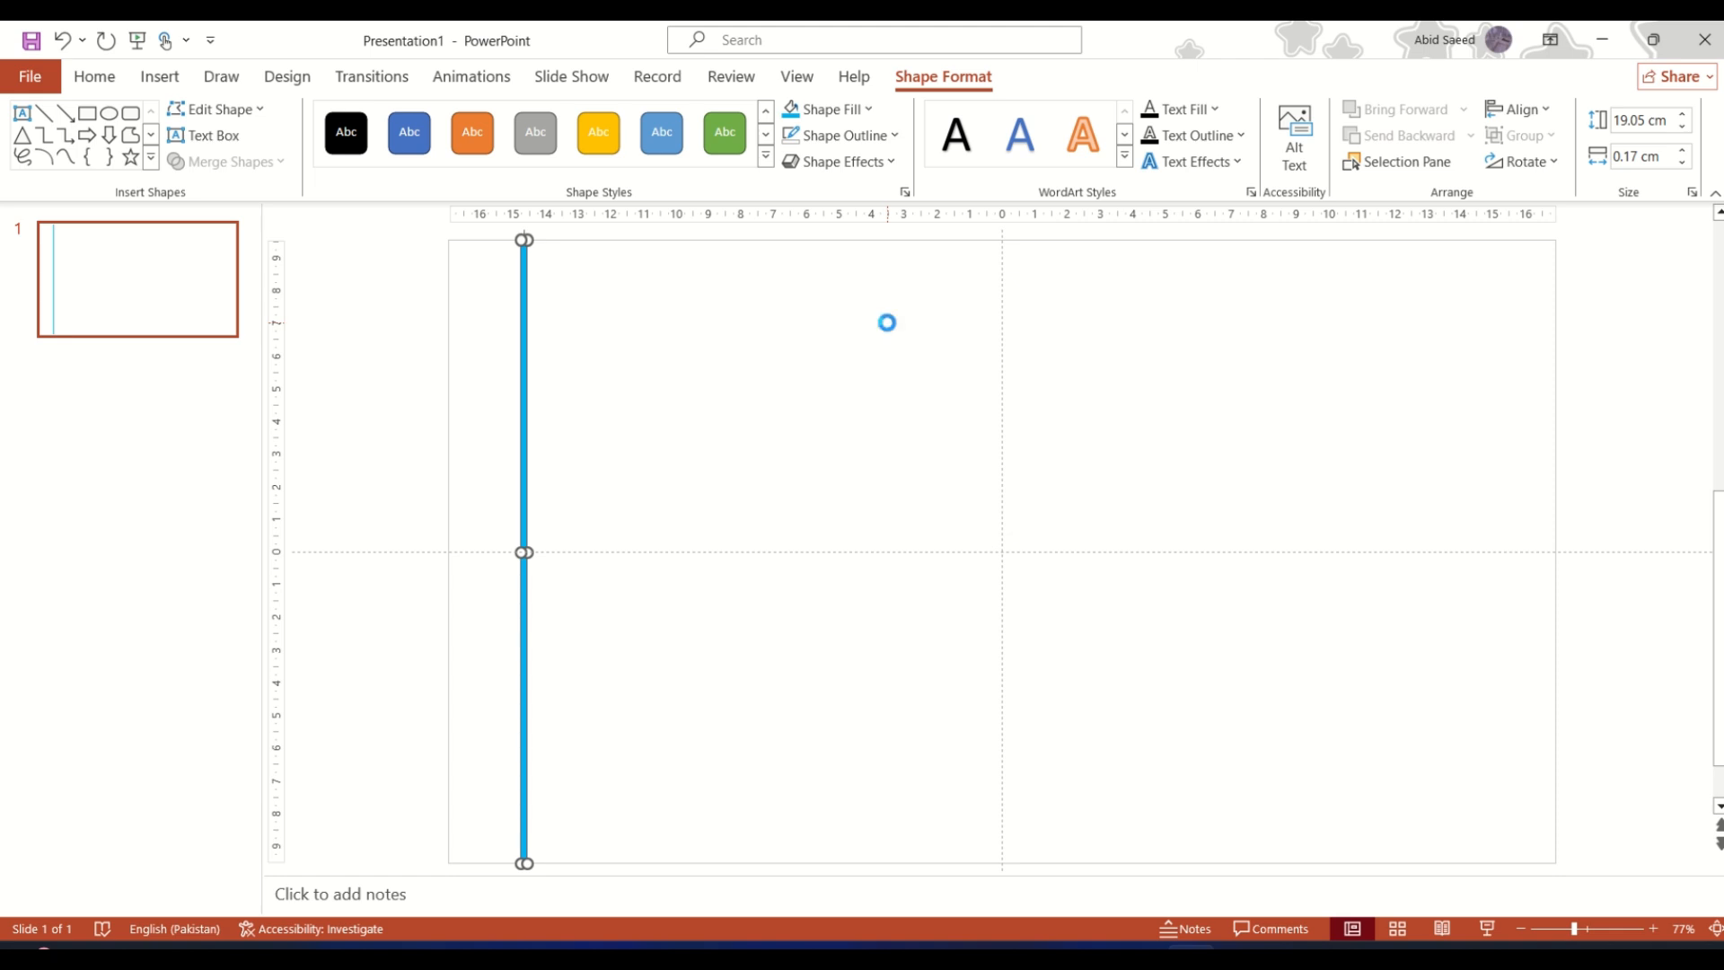
- Duplicate the light blue bar and align the copy closely beside the original to form a double vertical line
key("ctrl+d")
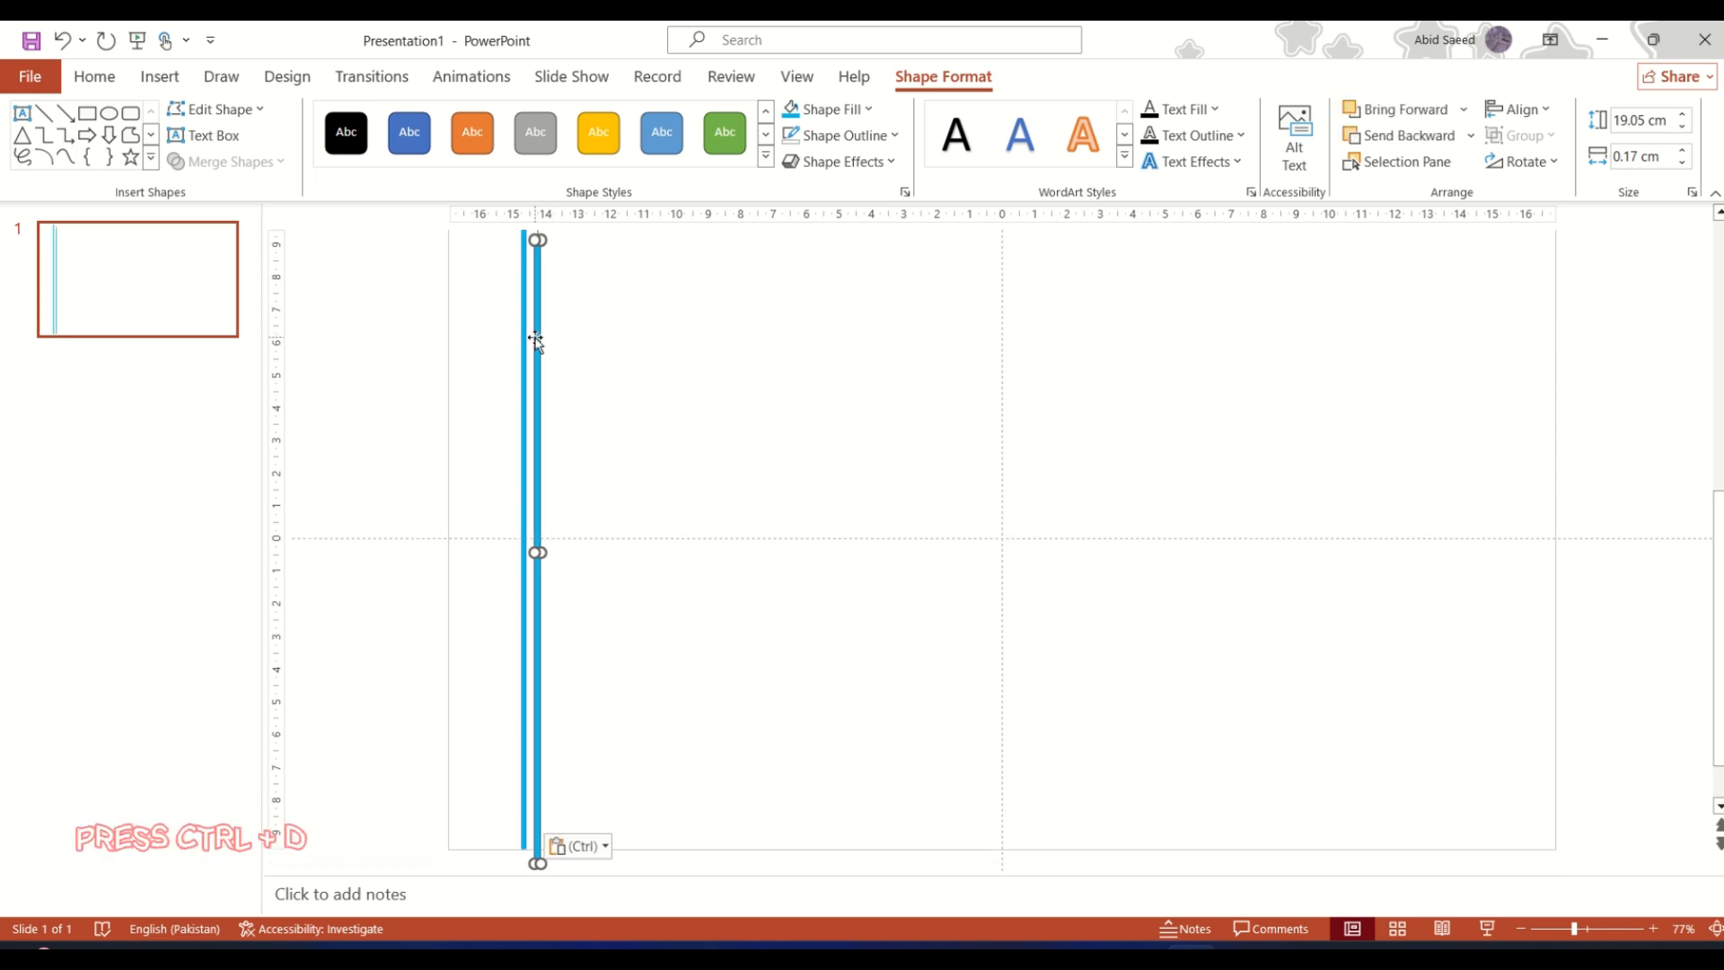
left_click_drag(535, 340, 536, 313)
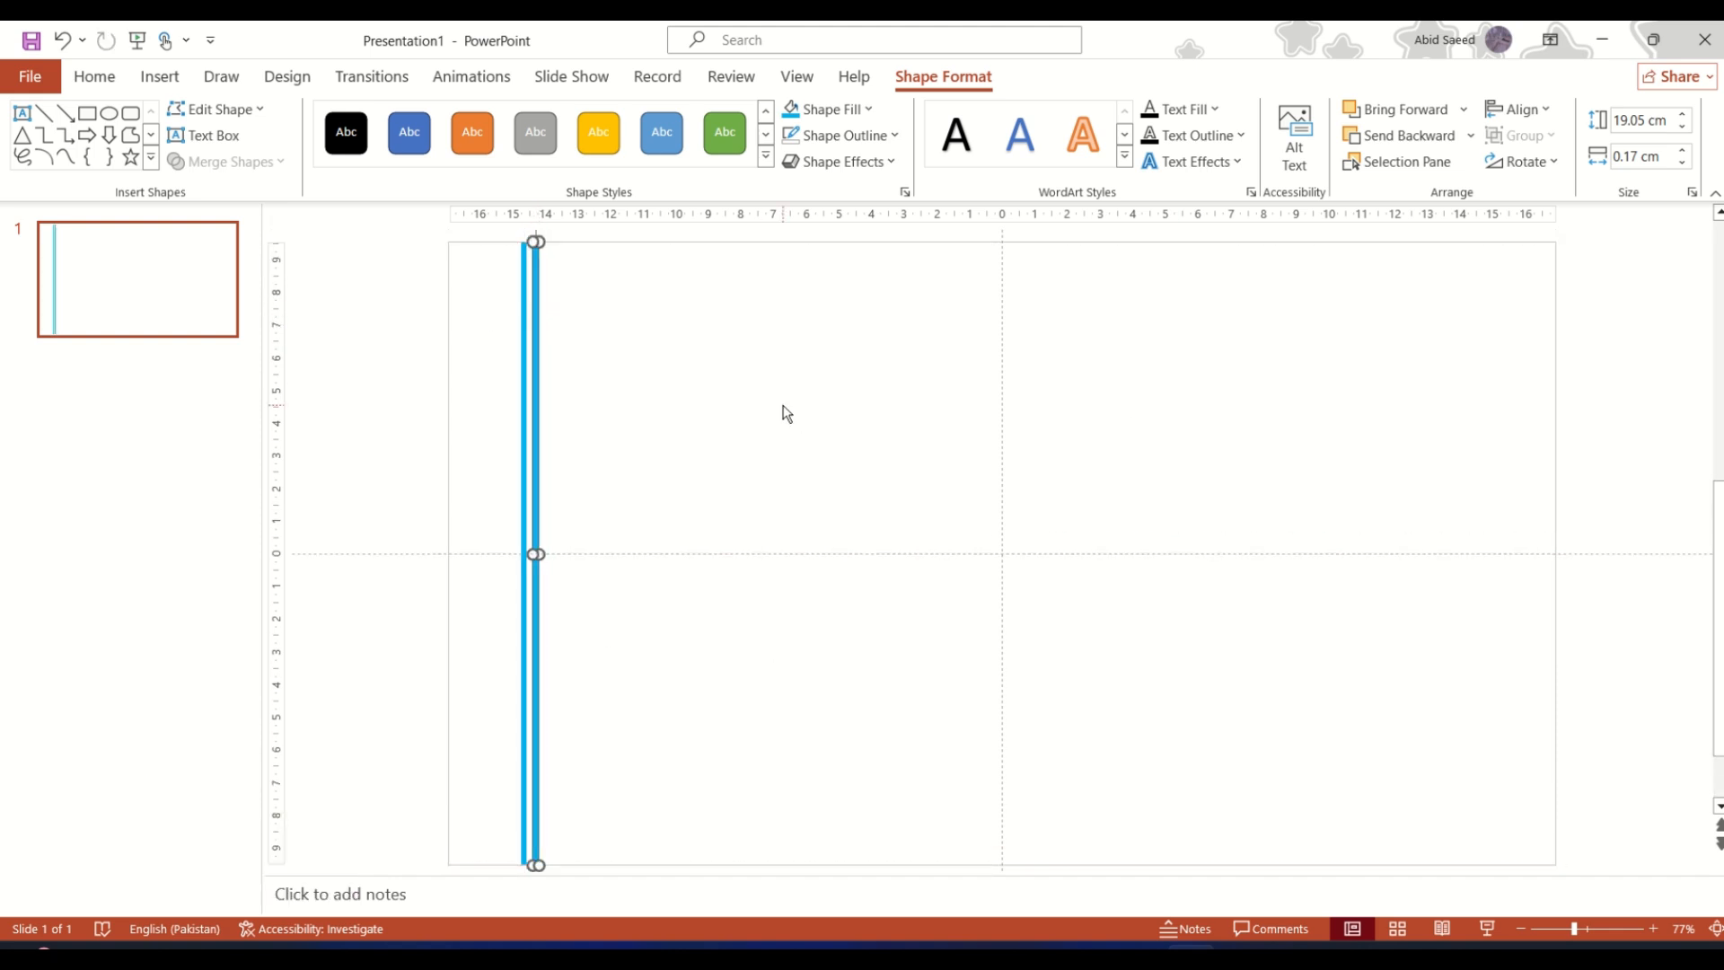
left_click(786, 413)
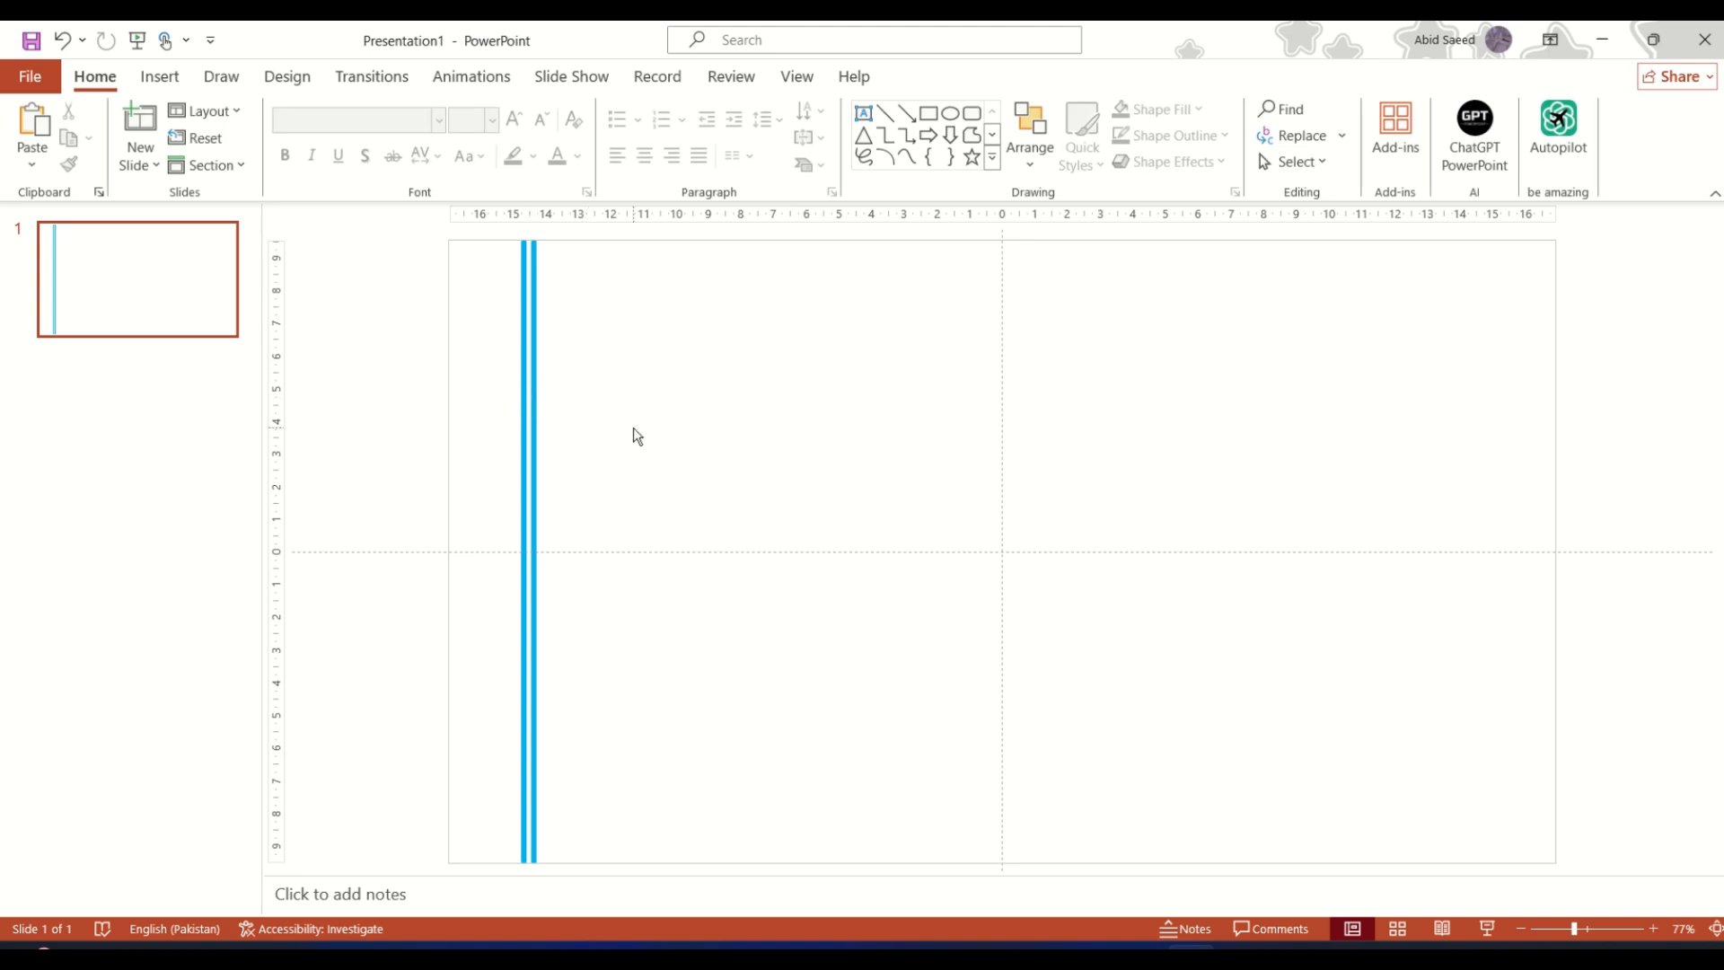
- Make two more copies of the bar and place them as a second double vertical line about 8 cm left of the slide centre
key("ctrl+d")
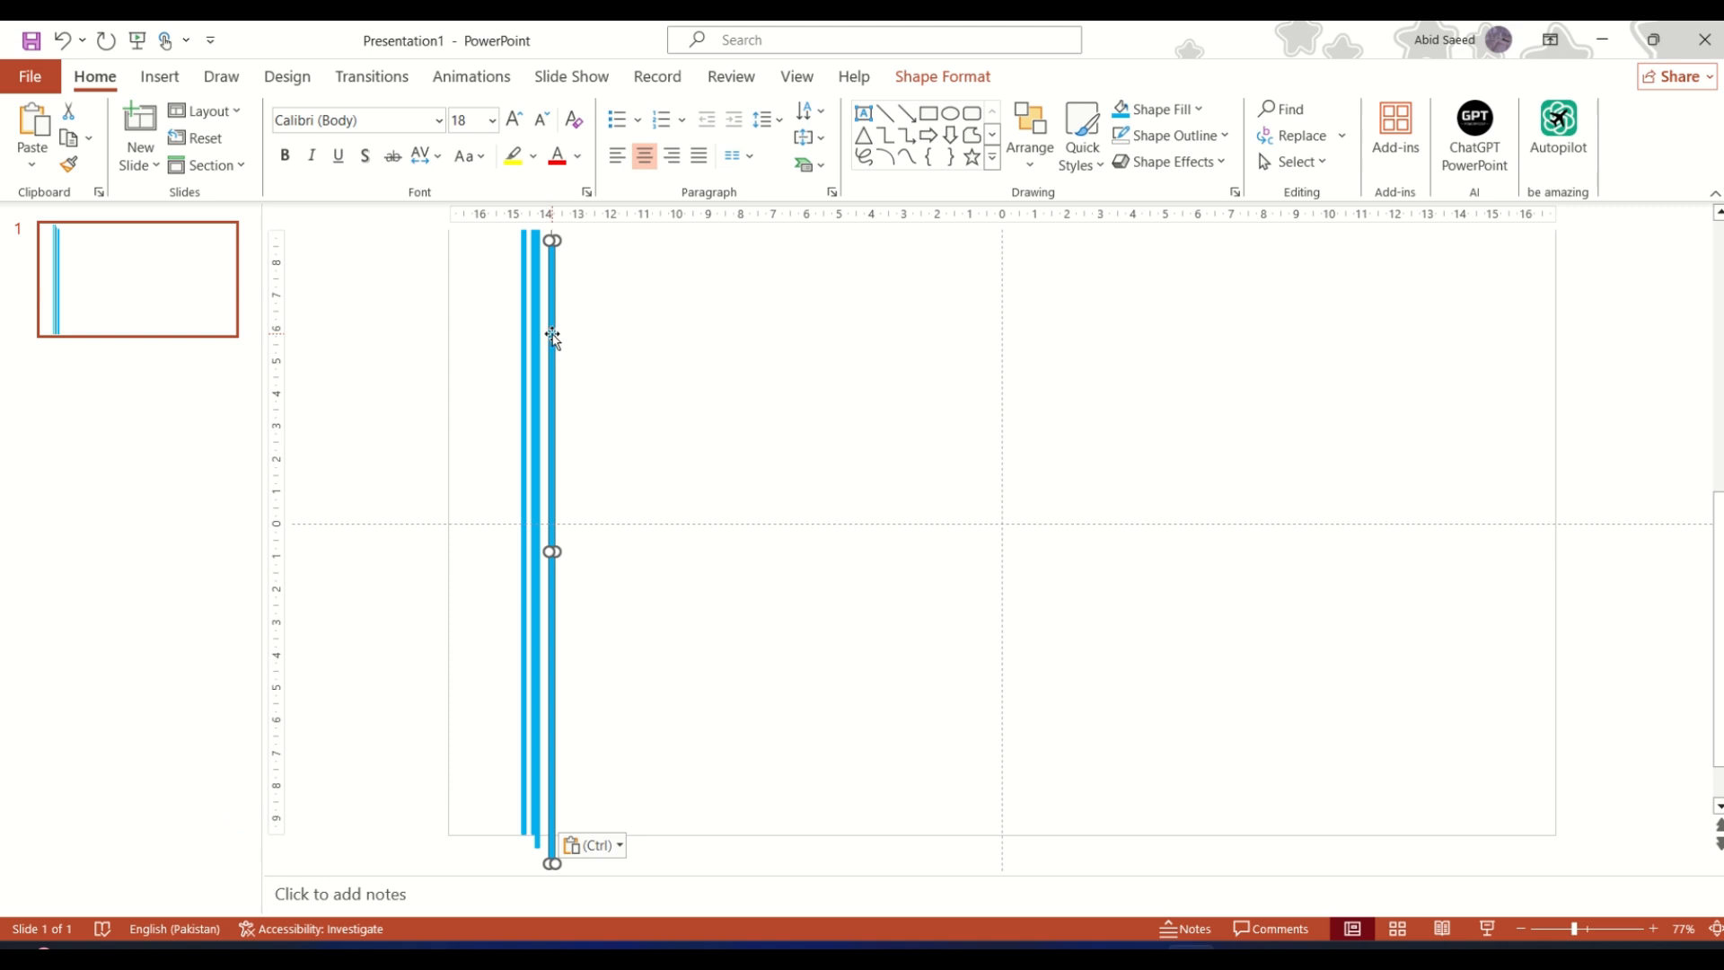
left_click_drag(554, 333, 746, 303)
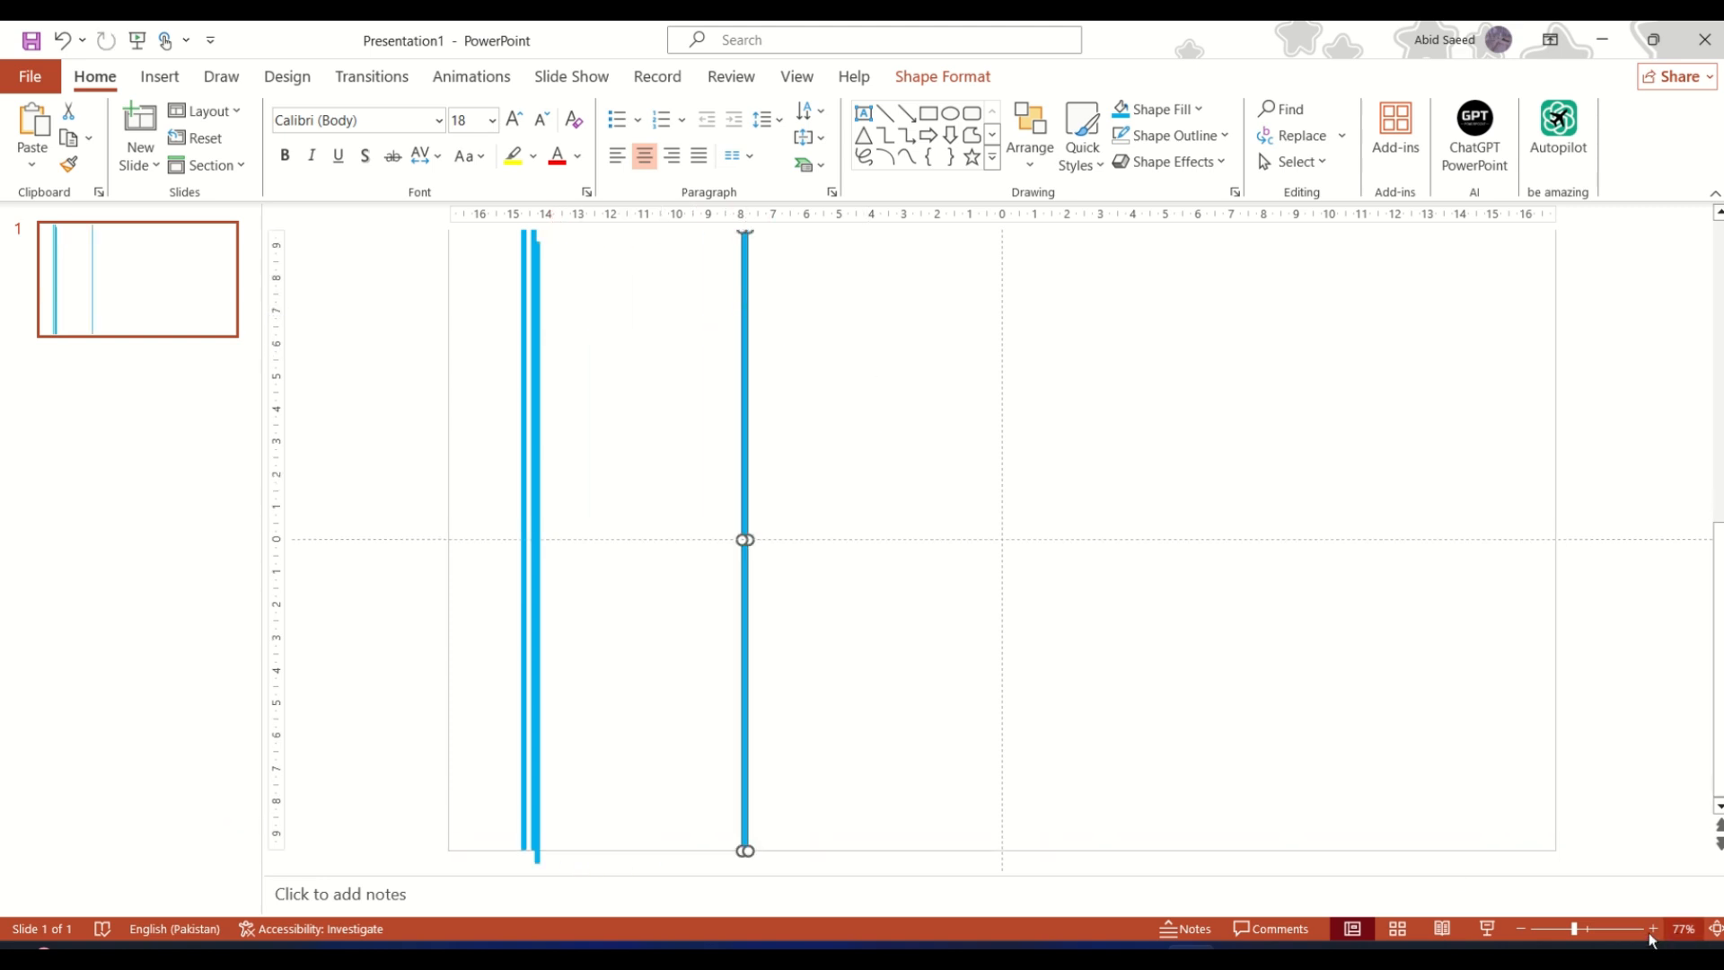
left_click(1521, 928)
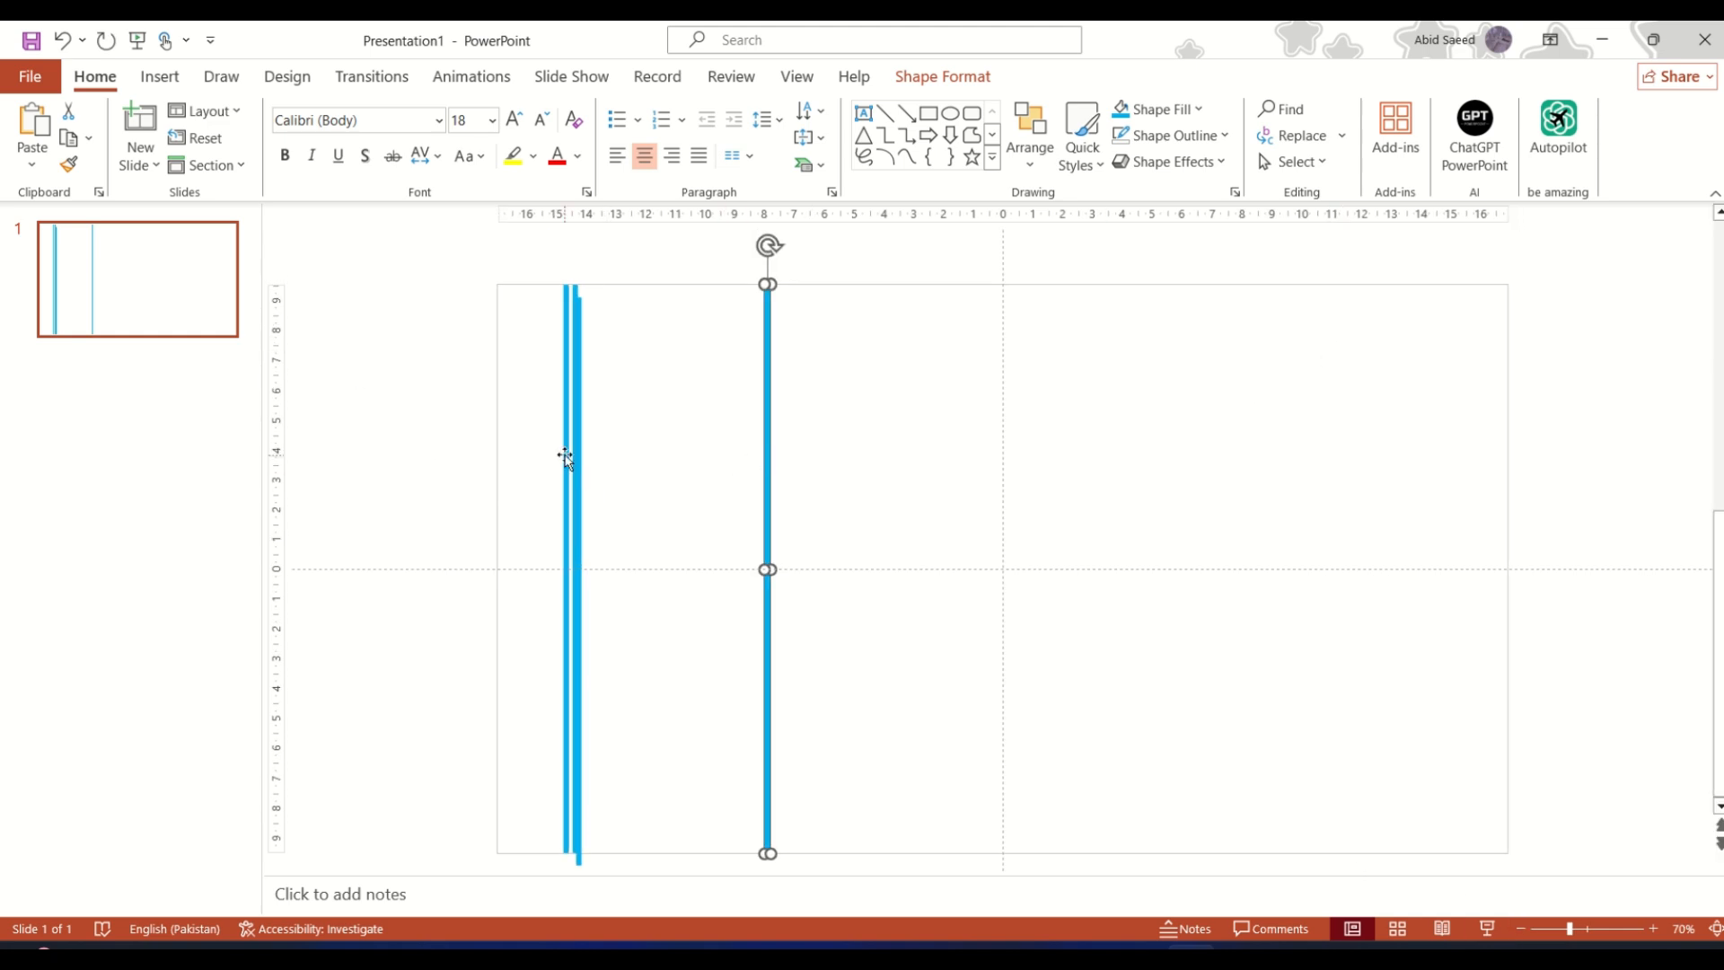
left_click_drag(581, 453, 777, 424)
left_click(863, 475)
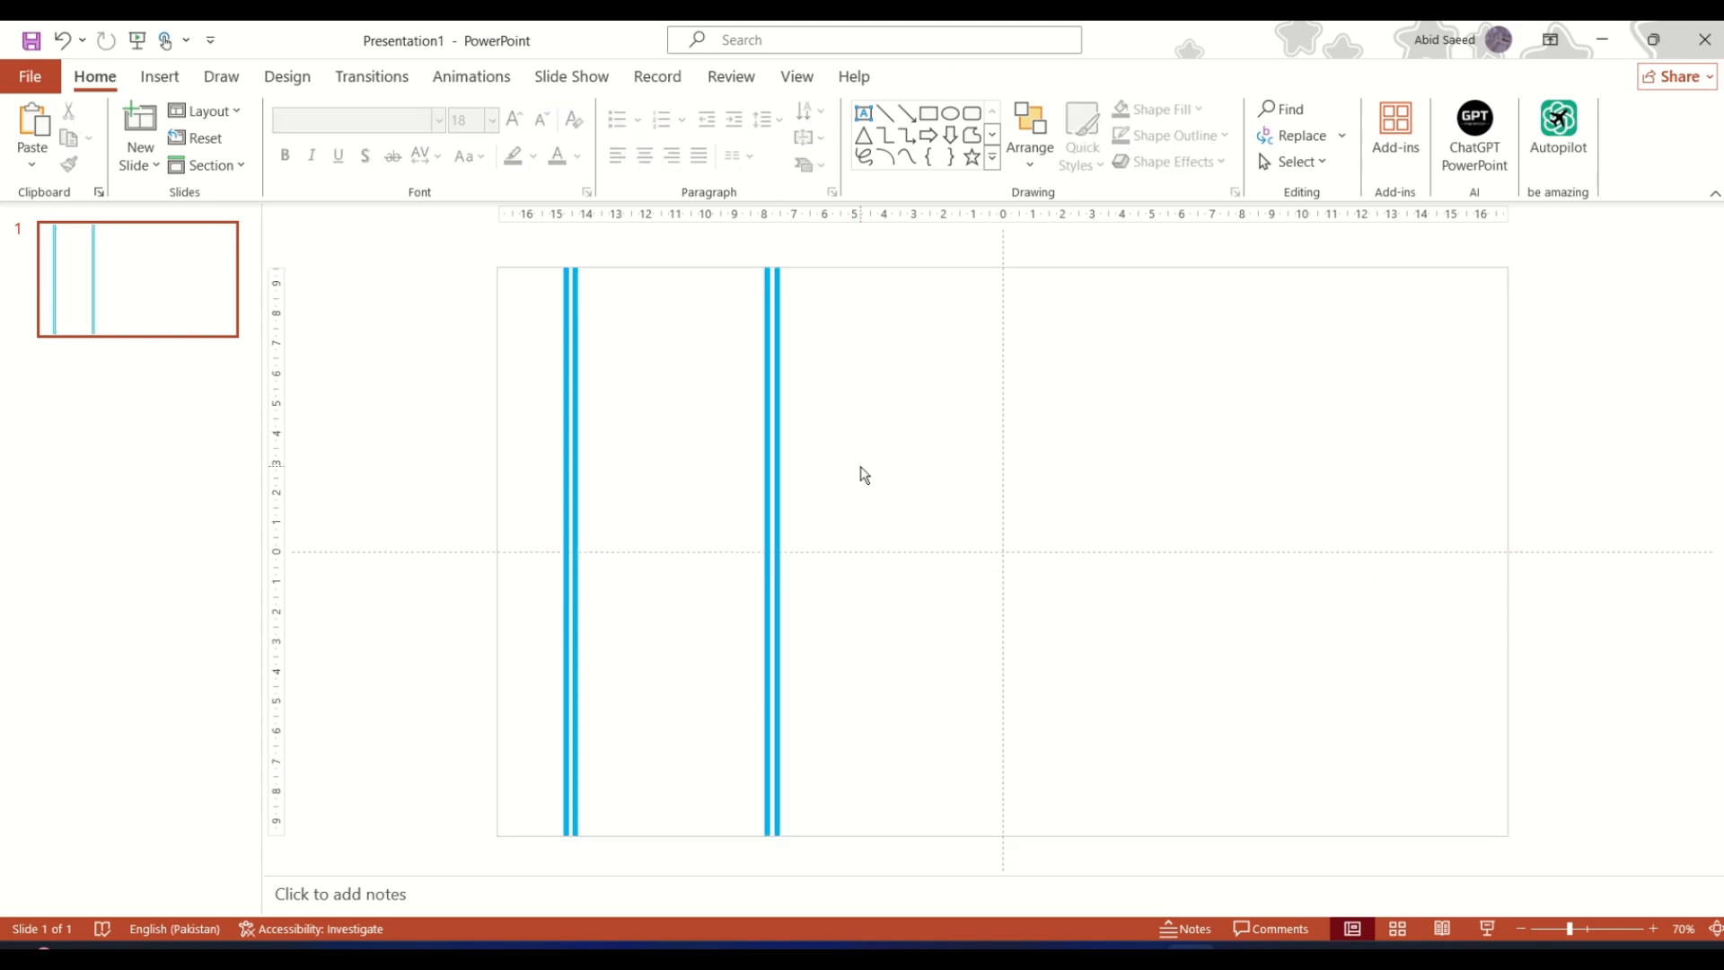
- Paste another bar, rotate it horizontal near the slide's upper edge, and shorten it to end at the vertical centre guide
key("ctrl+v")
left_click_drag(582, 420, 638, 423)
left_click_drag(638, 251, 975, 575)
left_click_drag(763, 572, 907, 322)
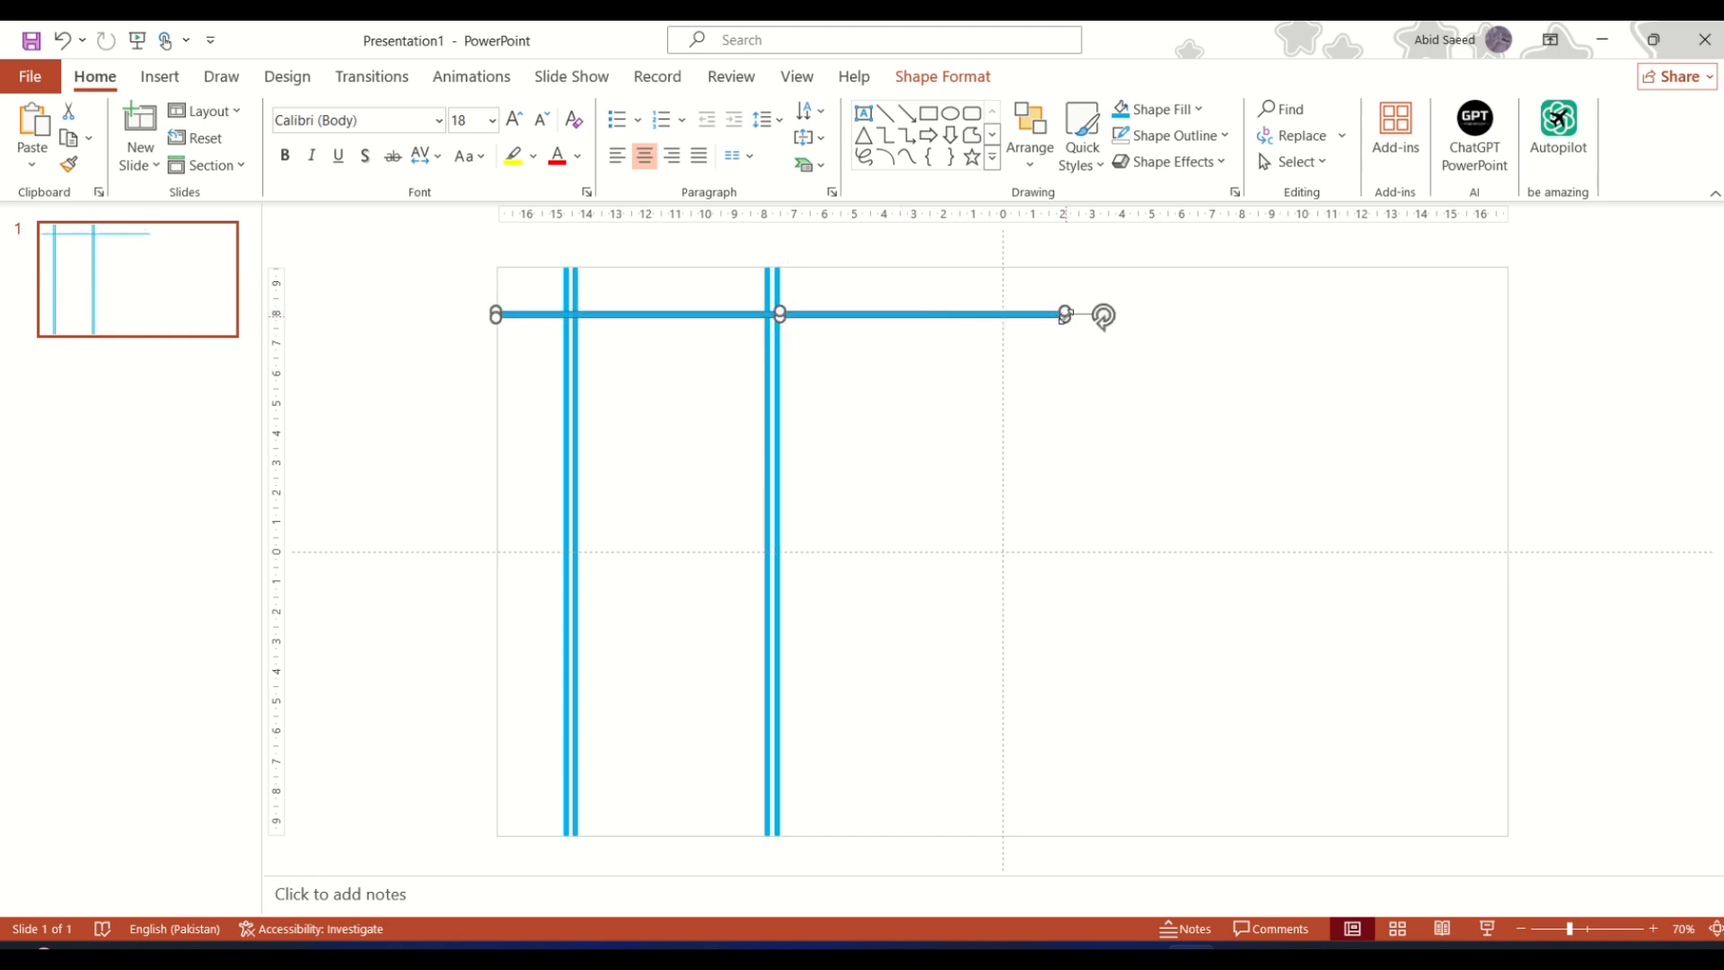
left_click_drag(1066, 312, 1004, 314)
- Copy the horizontal bar and place the two bars closely together as a double line near the slide's upper edge
key("ctrl+c")
key("ctrl+v")
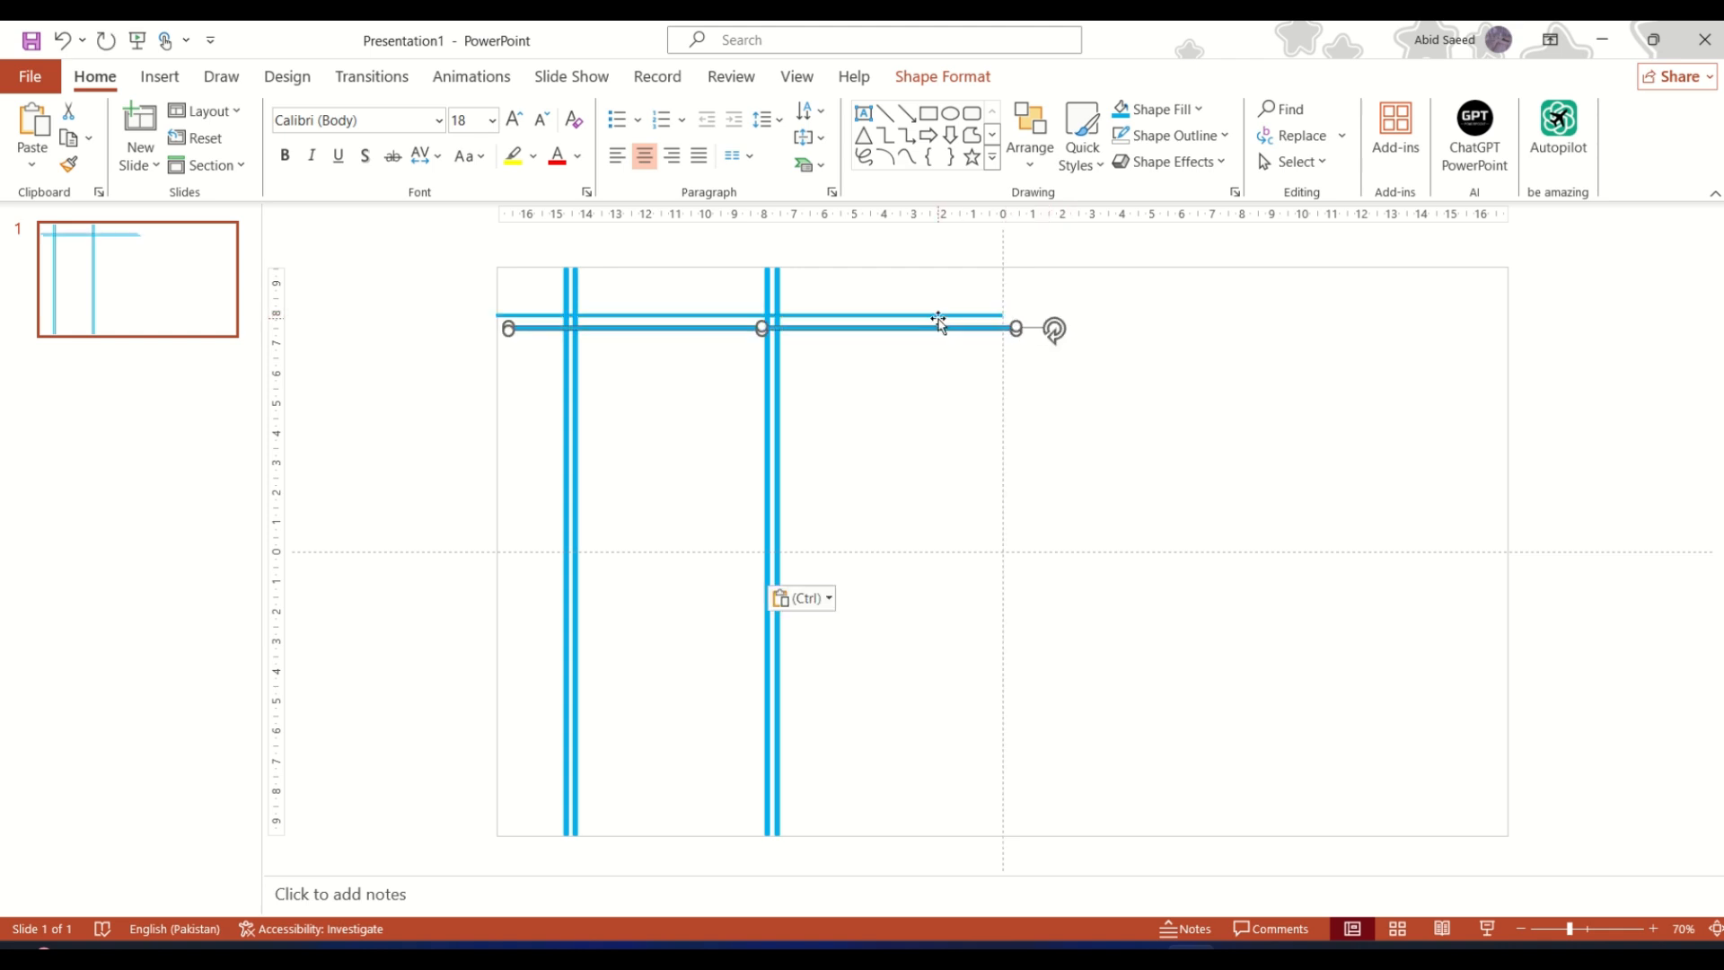
mouse_move(932, 330)
left_mouse_down()
mouse_move(904, 320)
mouse_move(904, 335)
left_mouse_up()
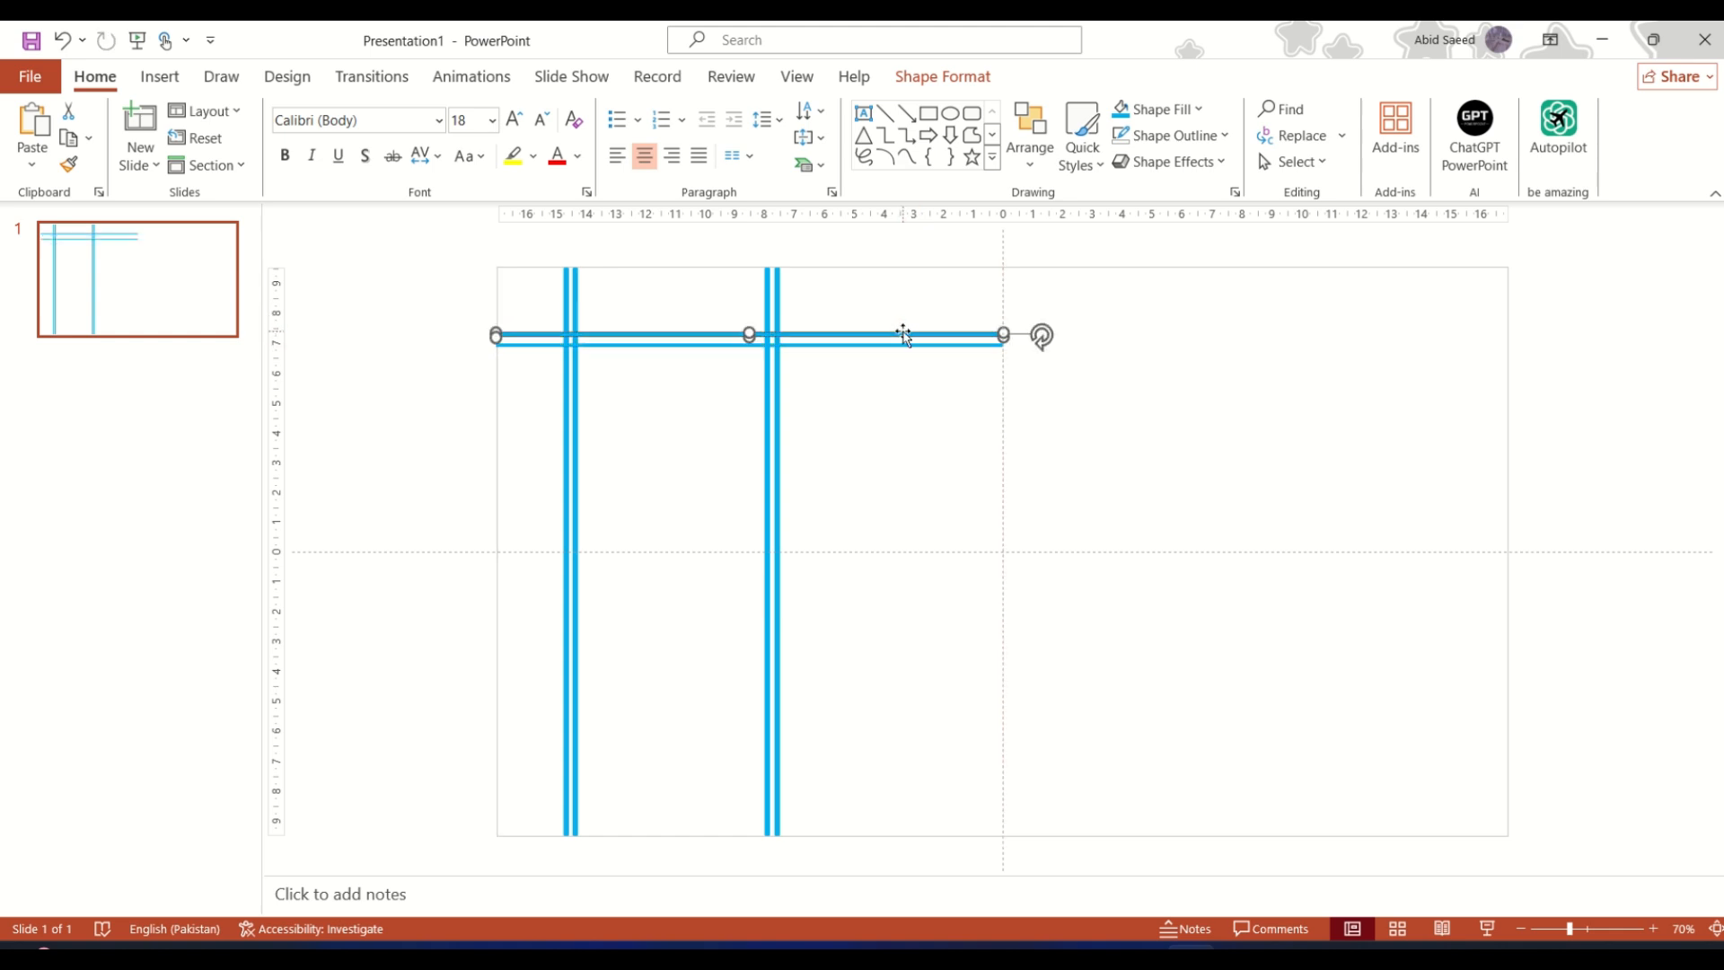
key("ctrl+Down")
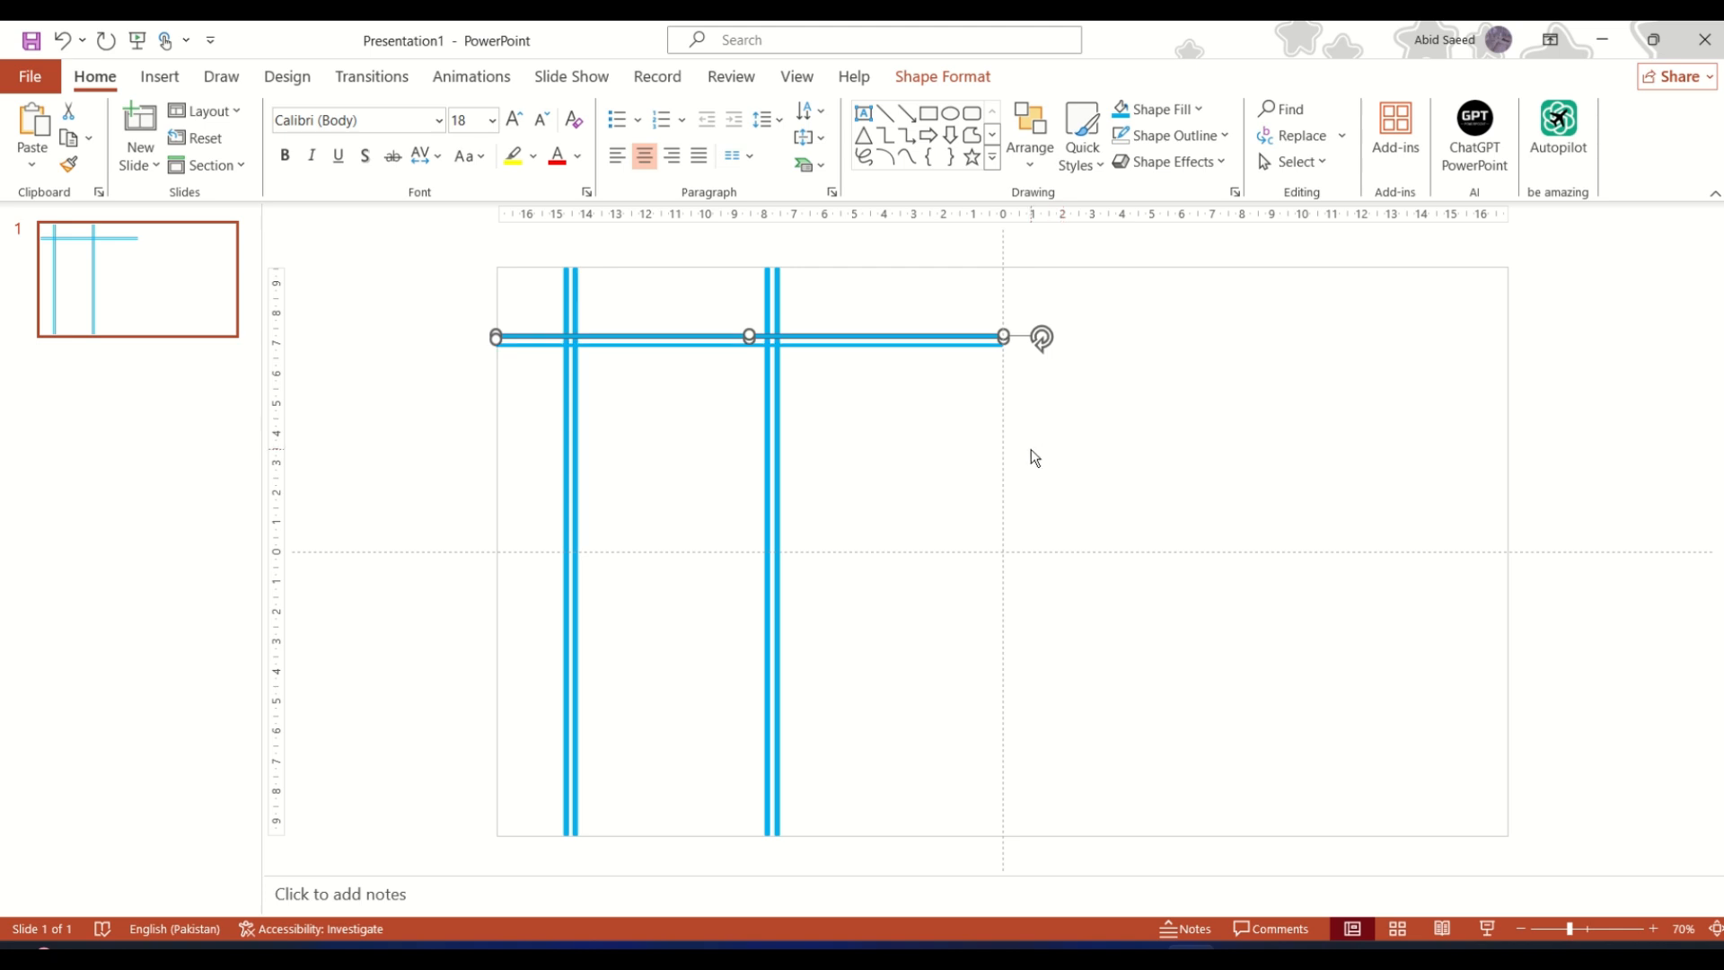
left_click(904, 473)
- Duplicate the lower bar of the horizontal pair and place the copy along the slide's bottom edge
left_click(854, 346)
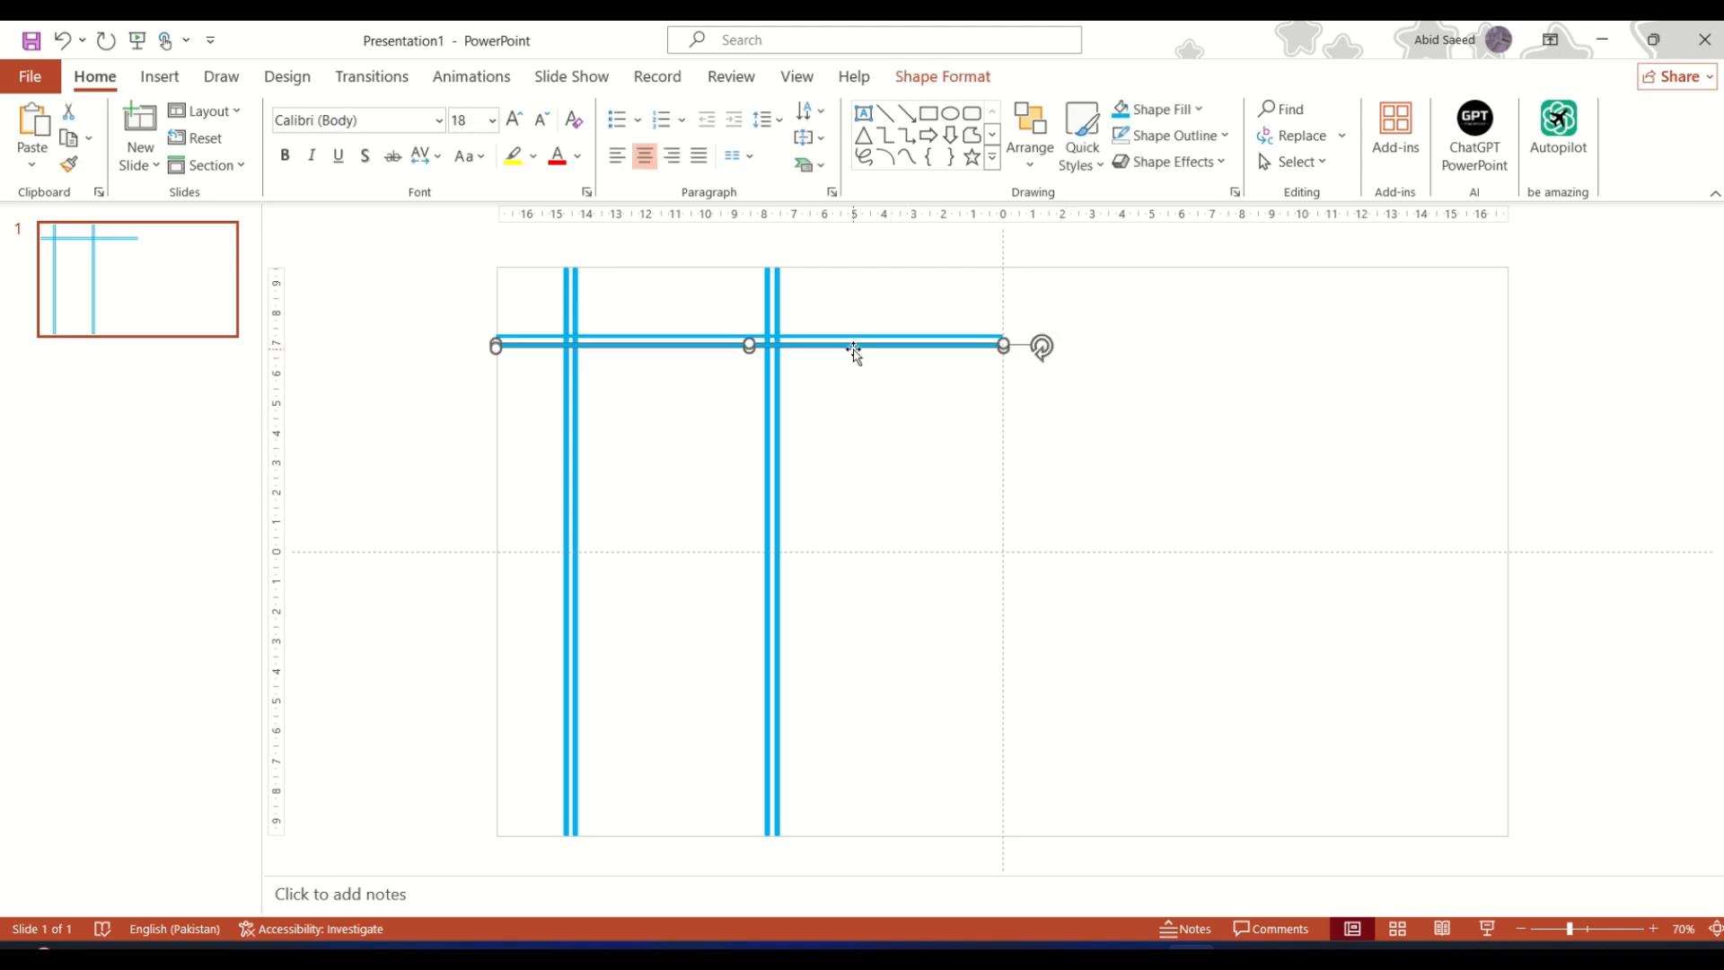
key("ctrl+d")
left_click_drag(826, 311, 827, 823)
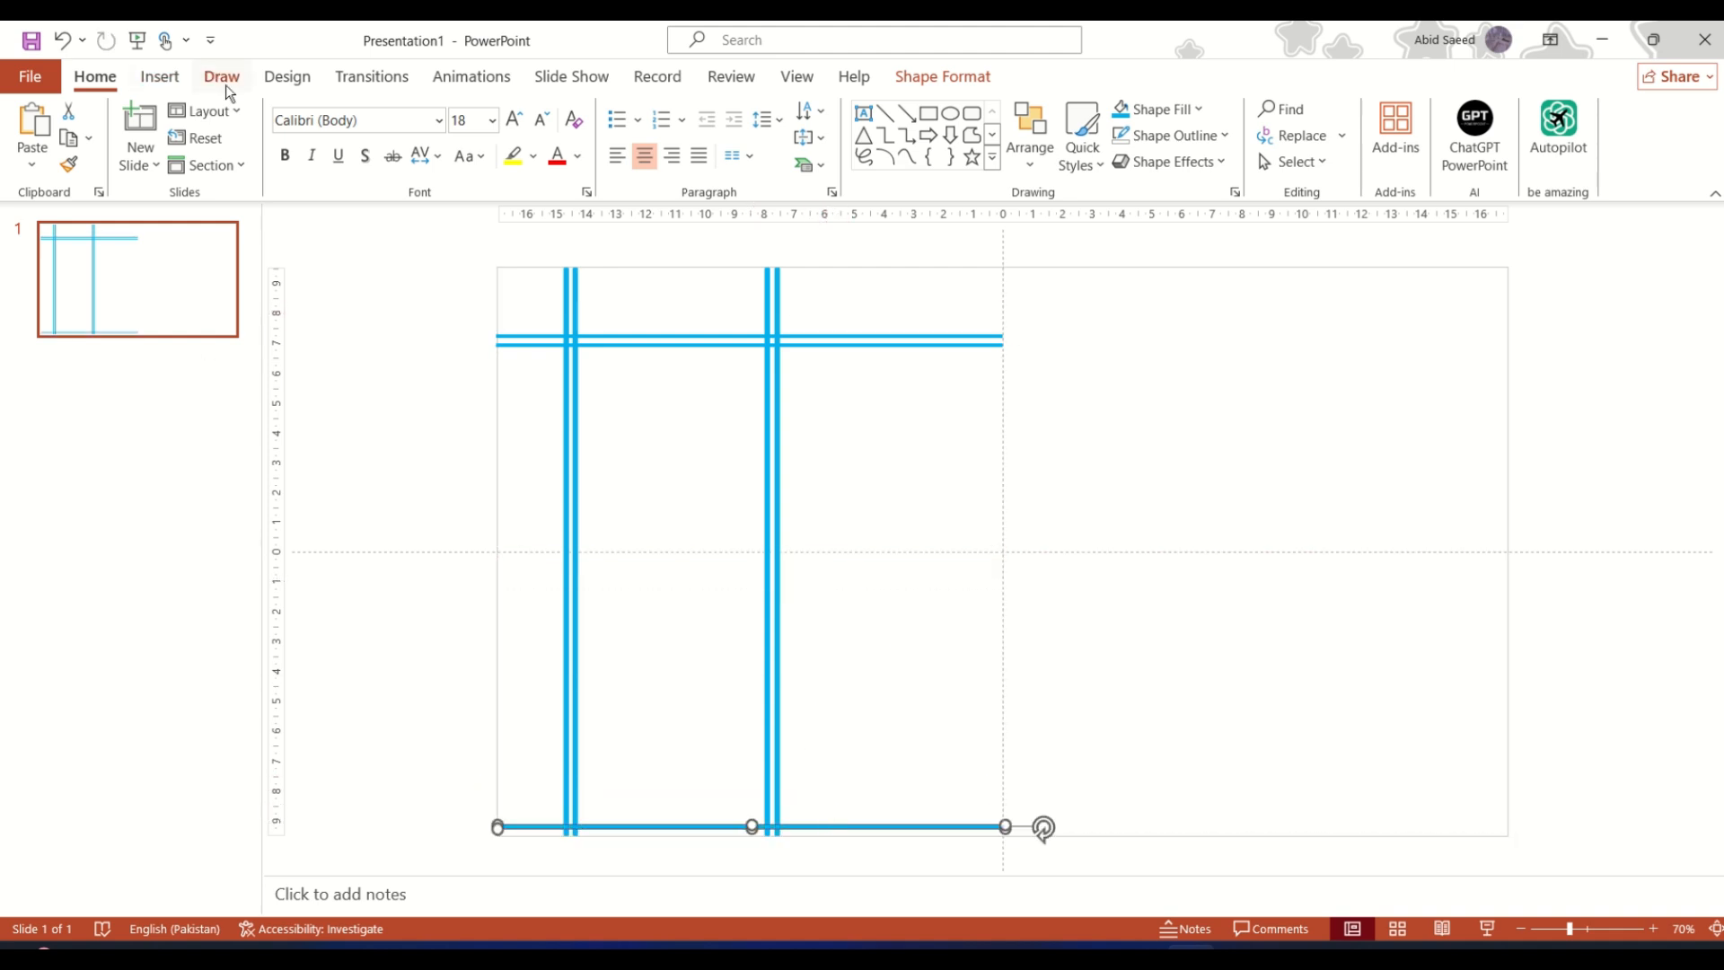
- Add a large blue circle with an outer ring over the second double vertical line and a small ringed one over the first
left_click(159, 78)
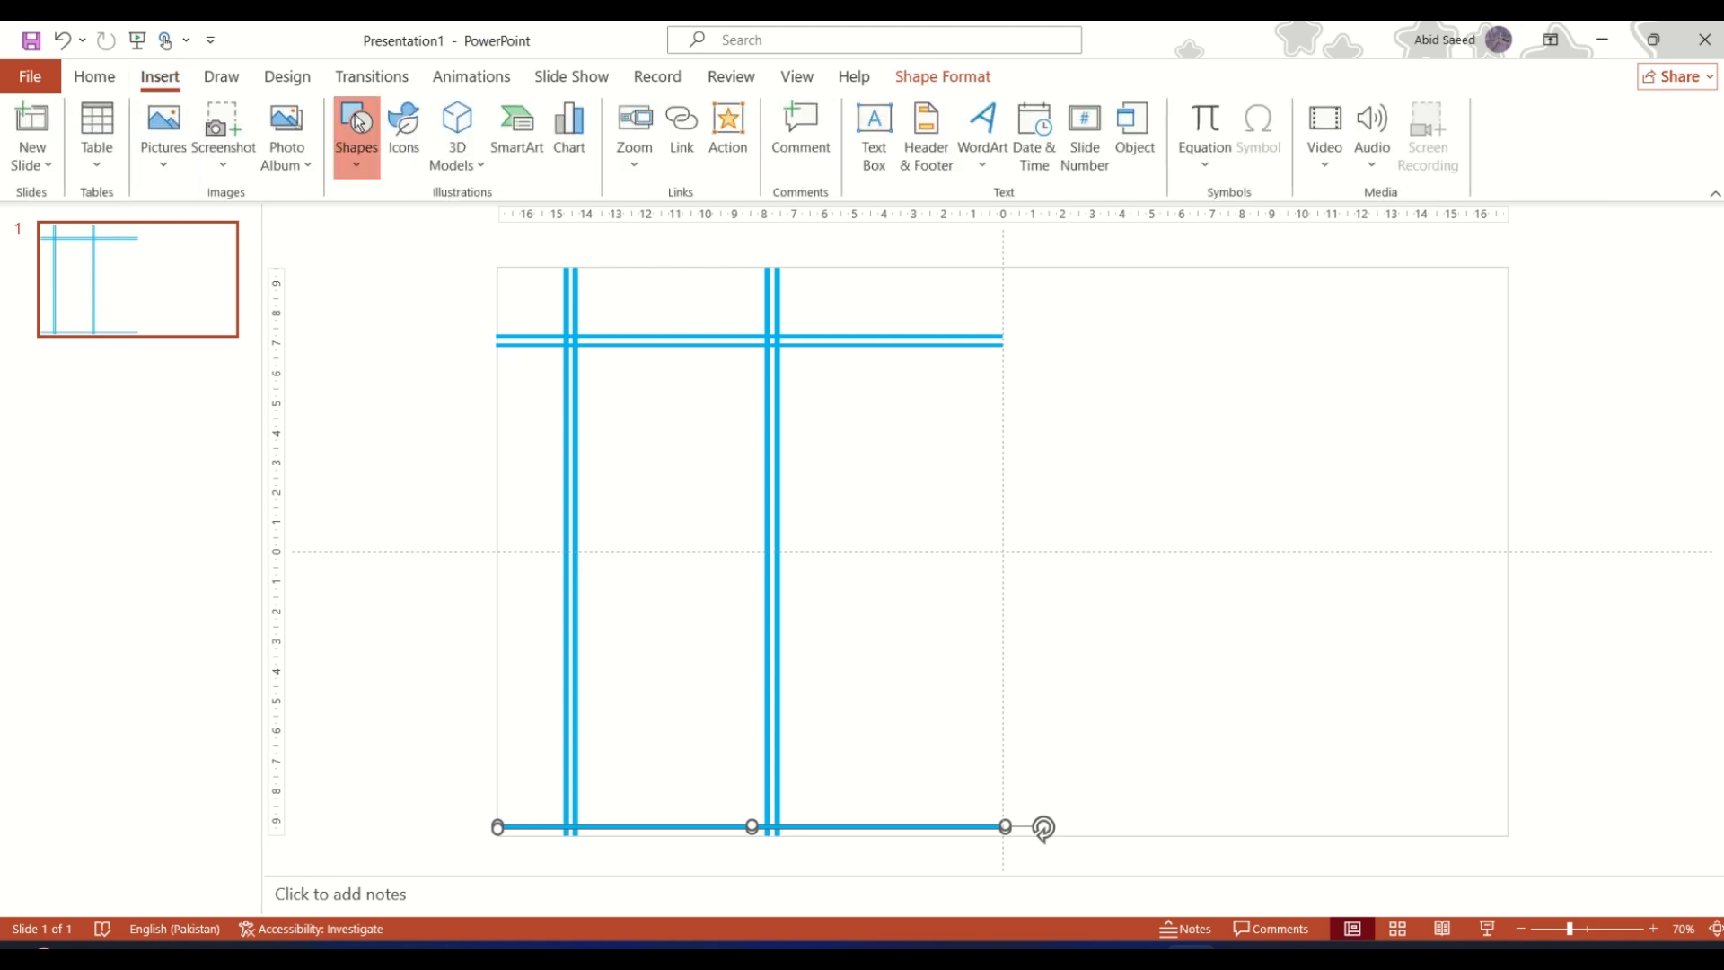
left_click(351, 143)
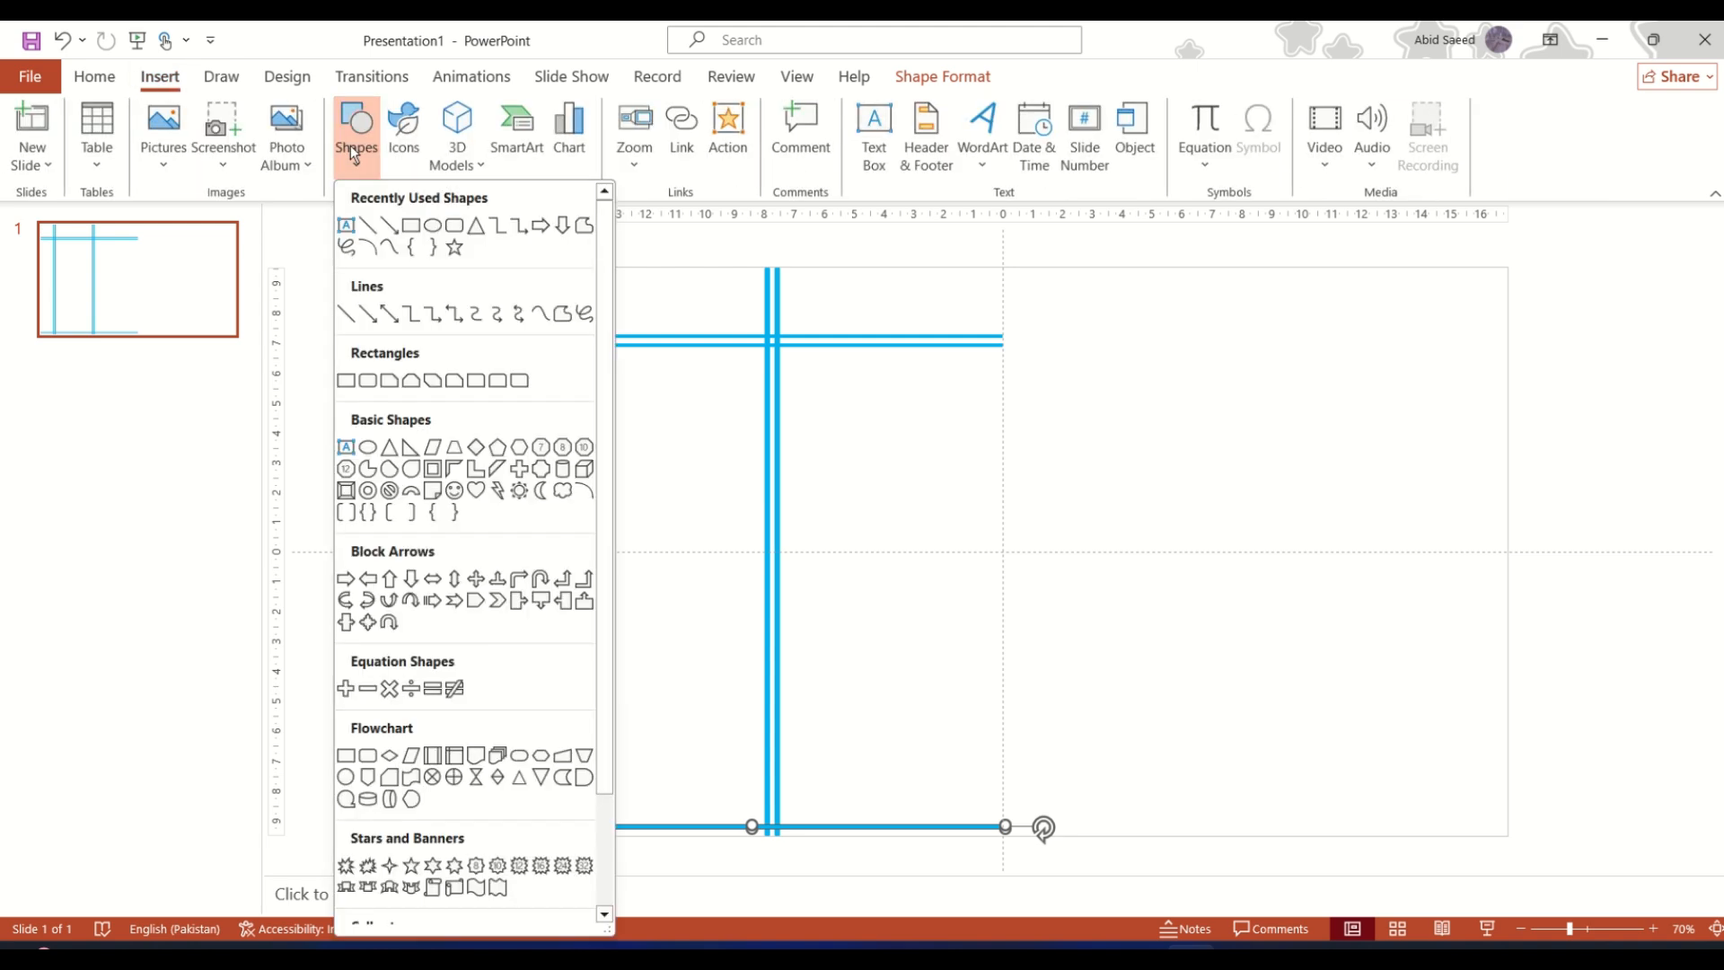
left_click(368, 445)
left_click_drag(638, 378, 716, 454)
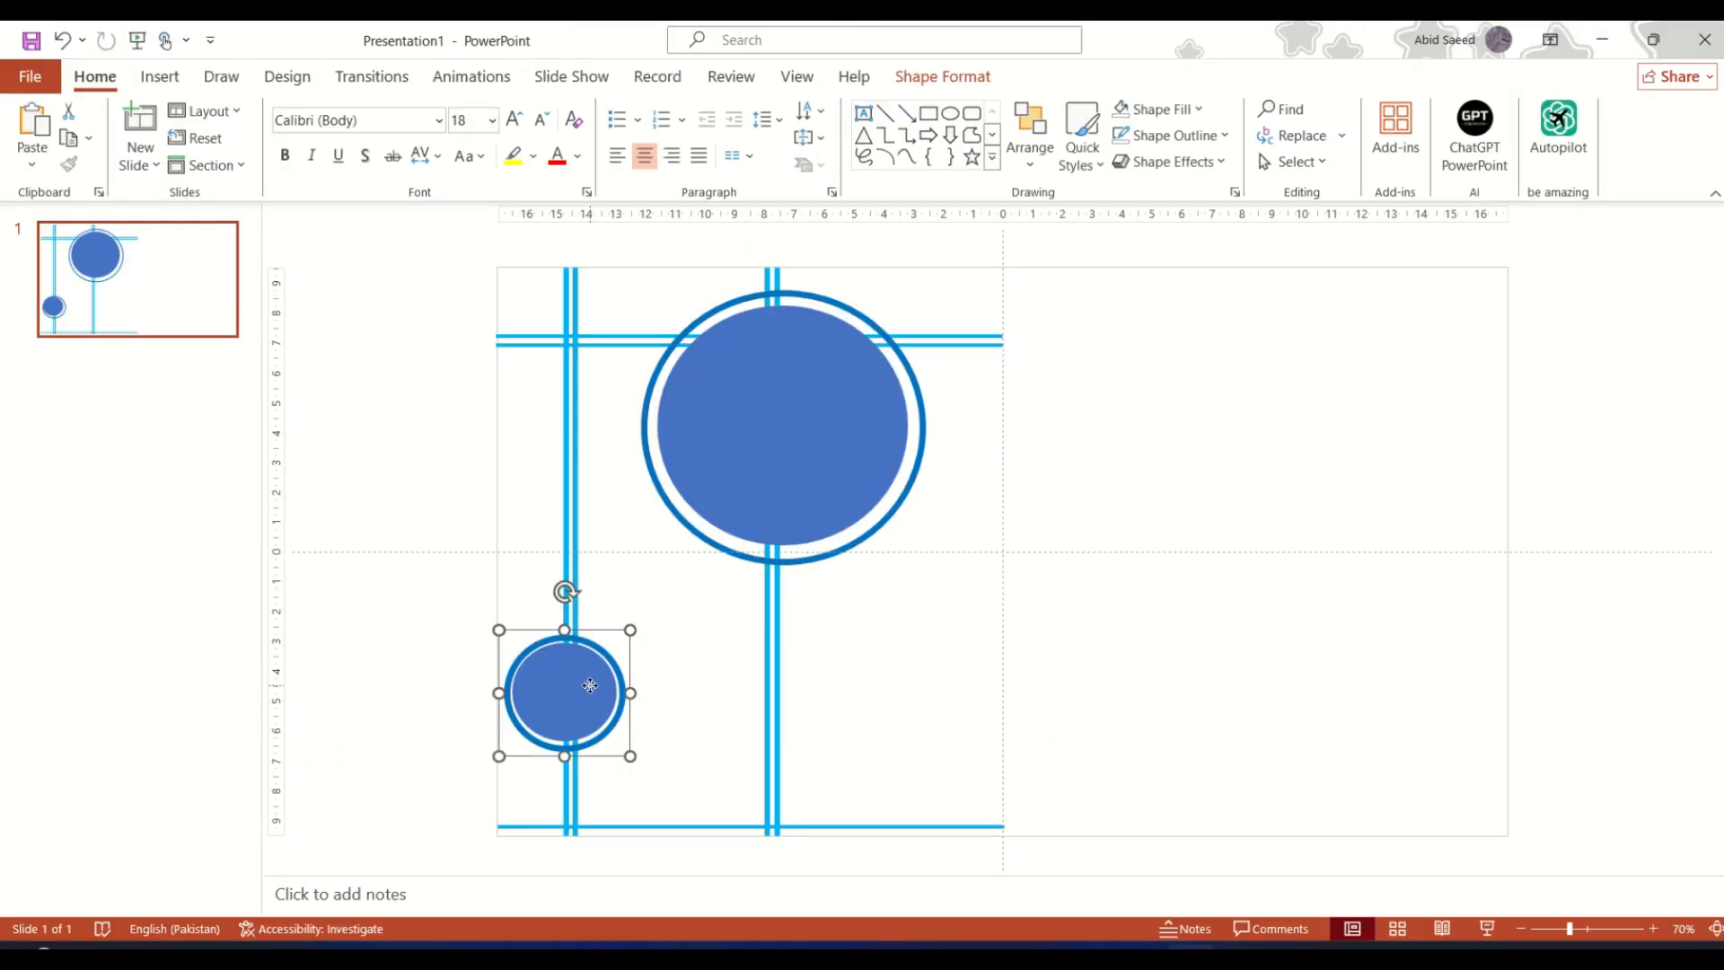
- Shrink the inner circle of the small ringed circle and centre it within its ring
right_click(593, 695)
key("Escape")
left_click(703, 733)
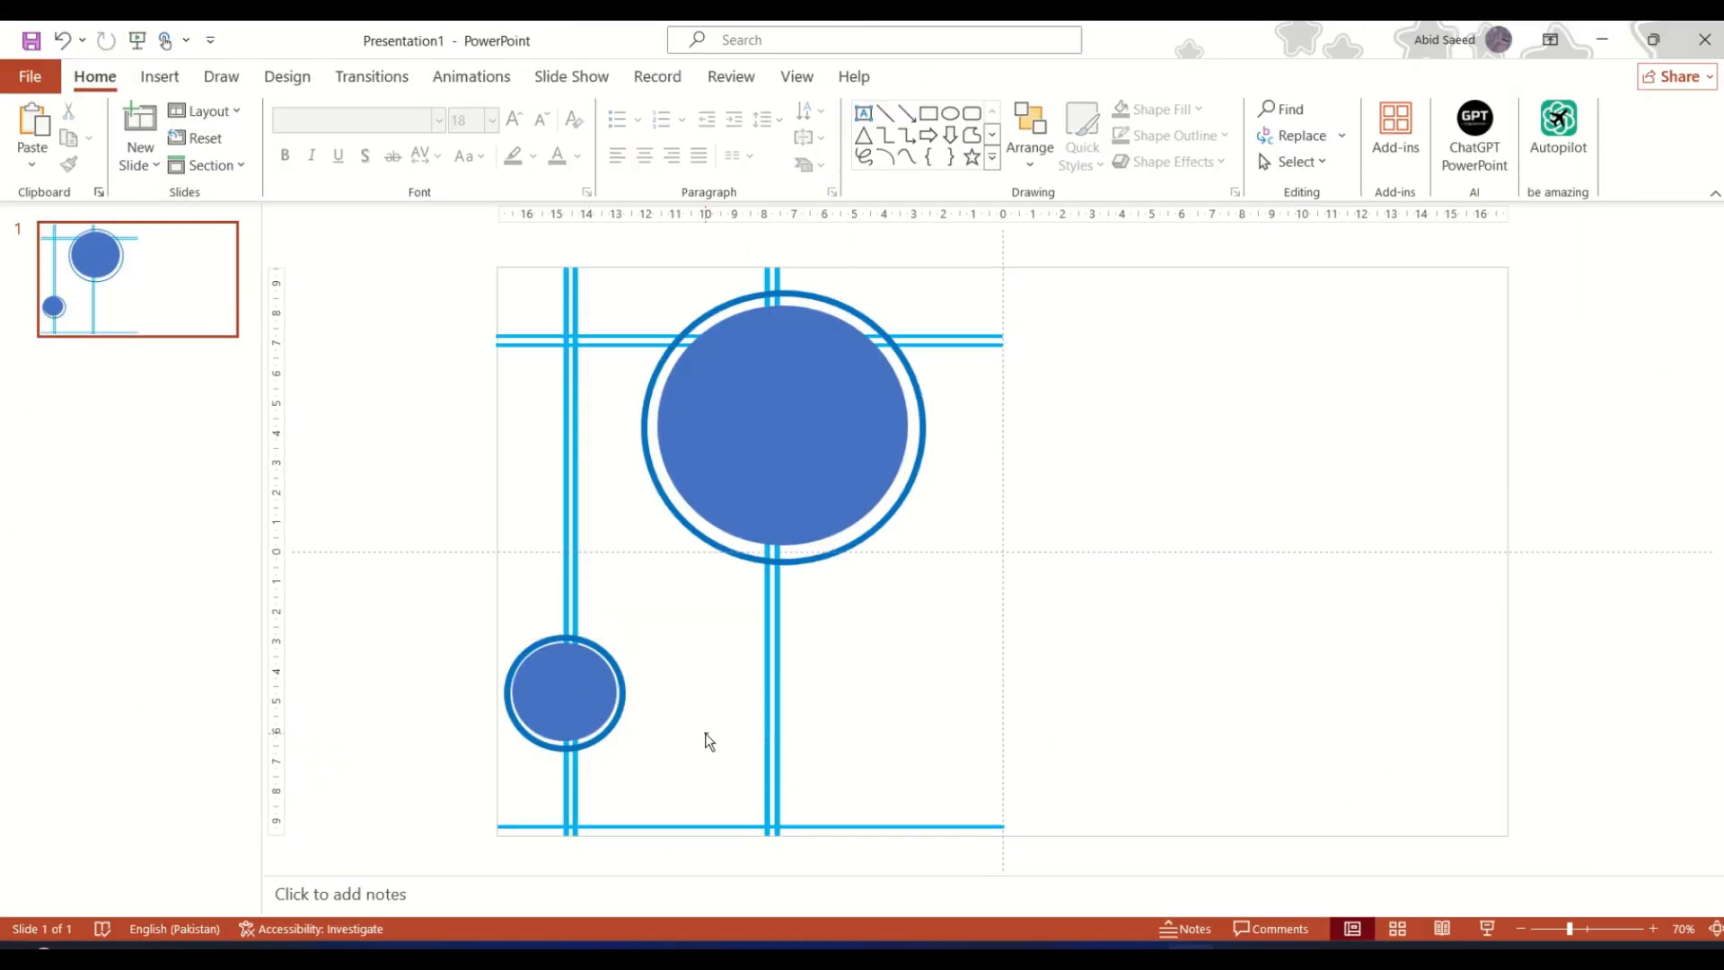
left_click(515, 646)
left_click_drag(515, 646, 514, 645)
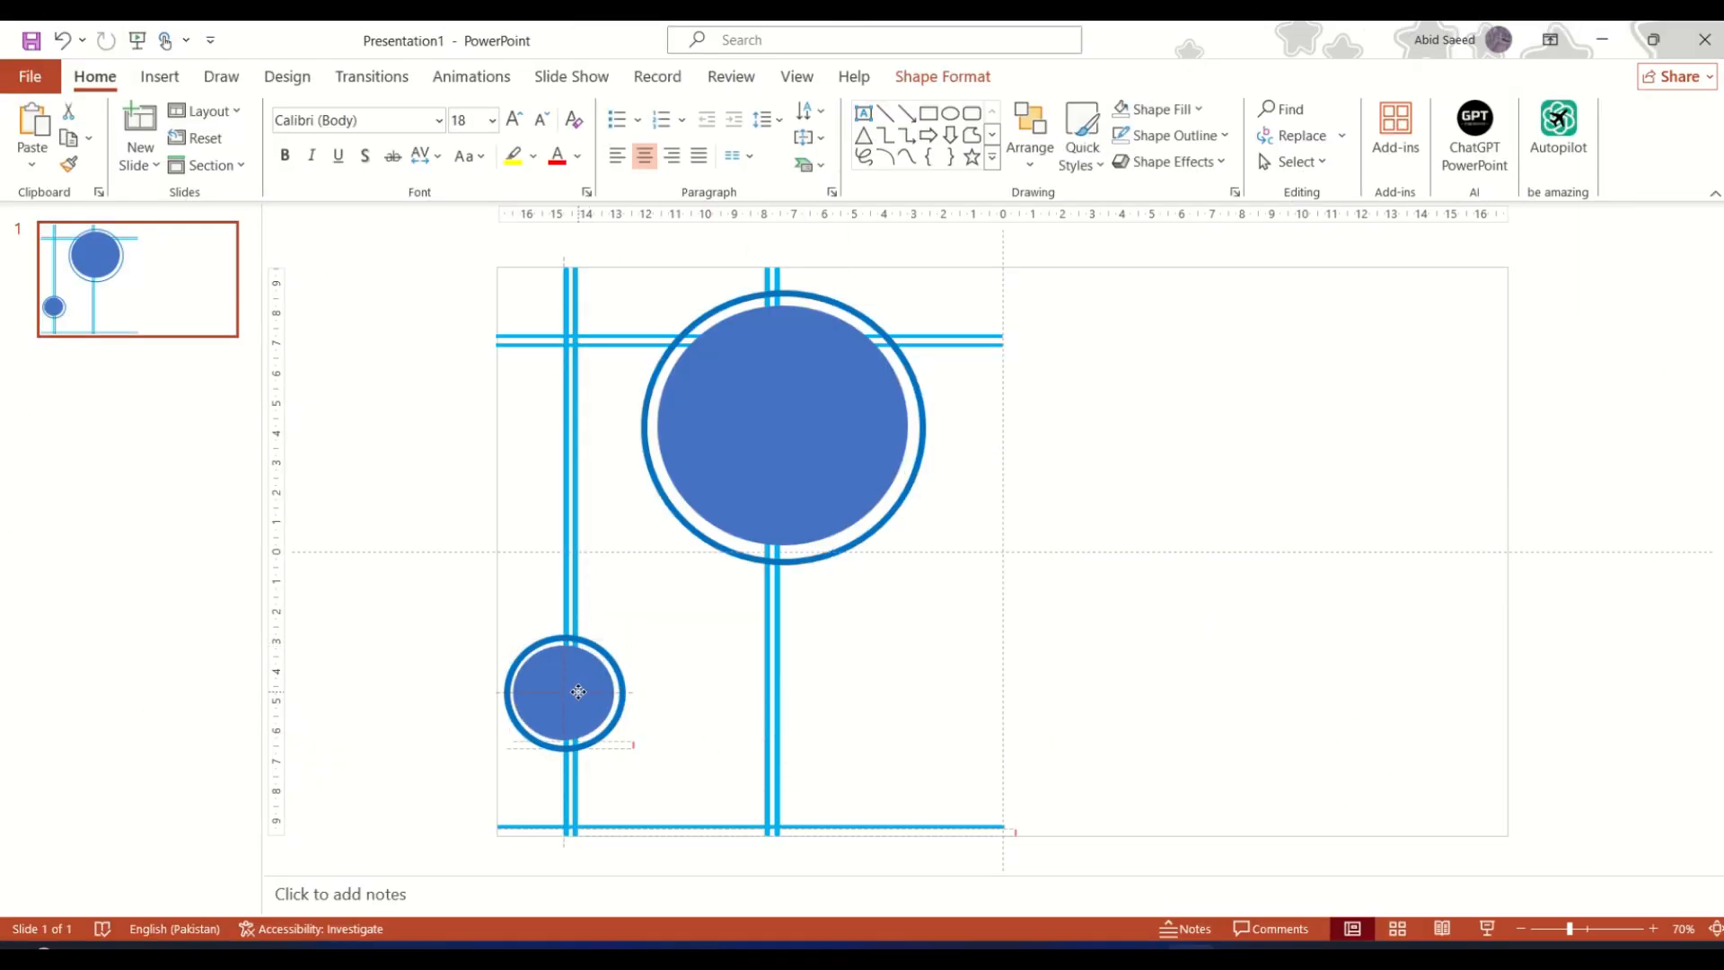
left_click(578, 693)
left_click_drag(595, 725, 562, 698)
left_click(694, 765)
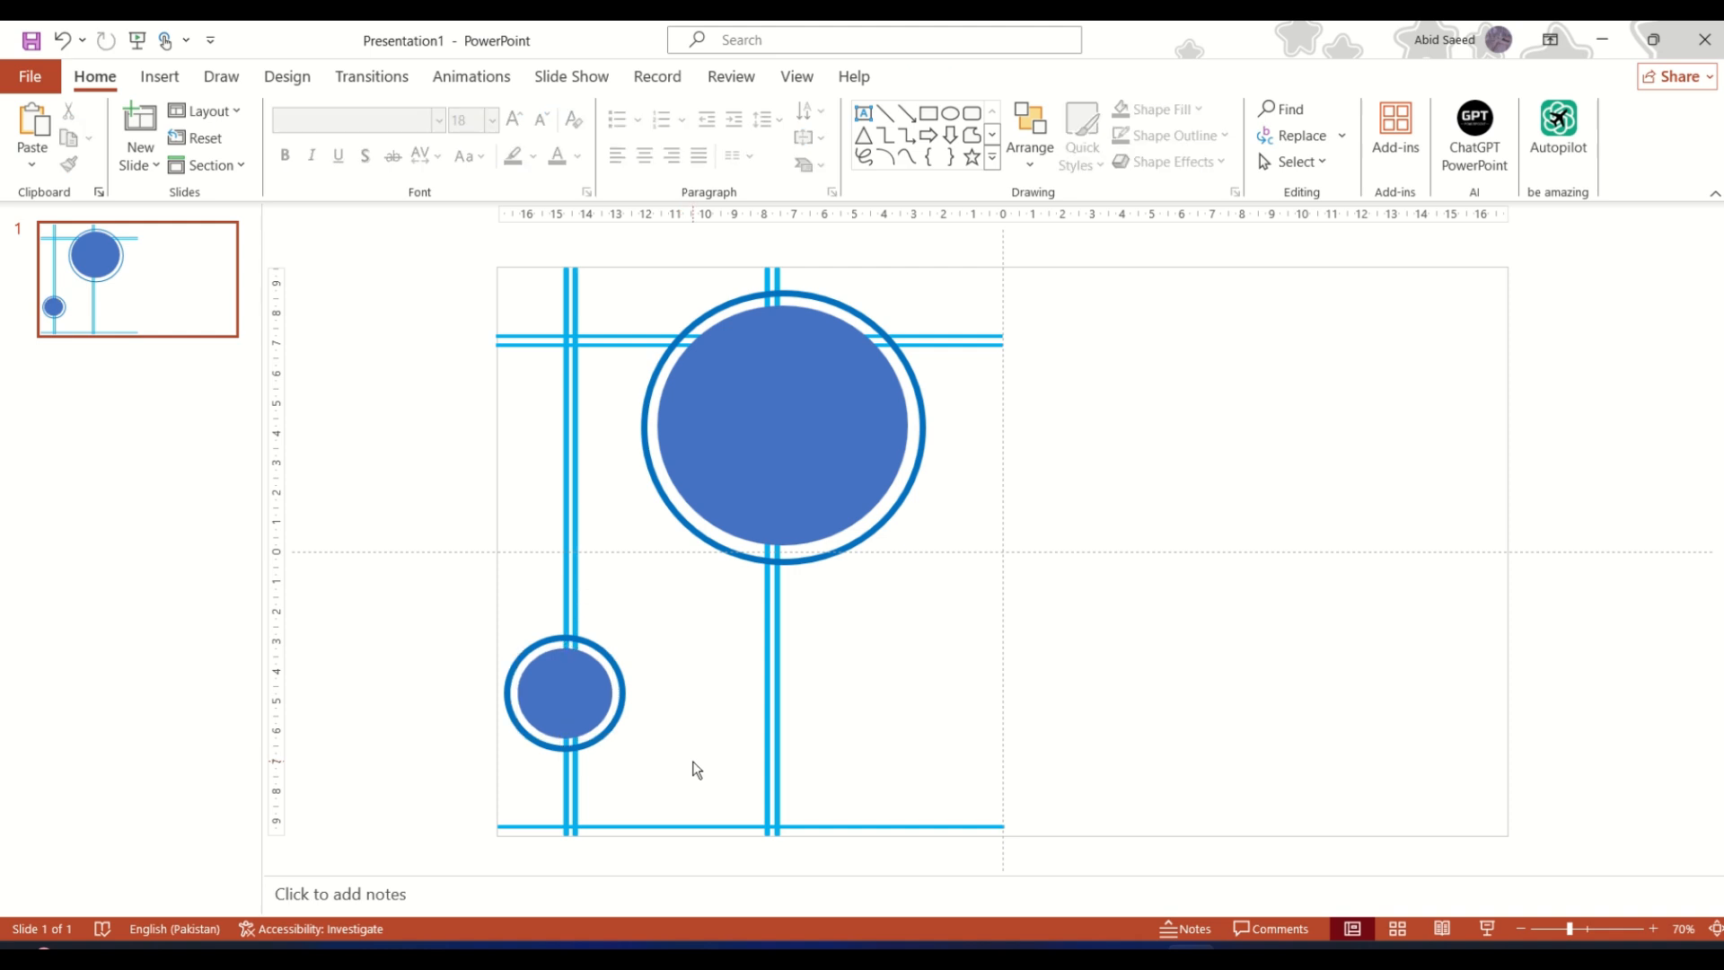
- Paste a copy of the ringed circle, shrink it, and place it on the first double vertical line just below the horizontal pair
left_click(574, 727)
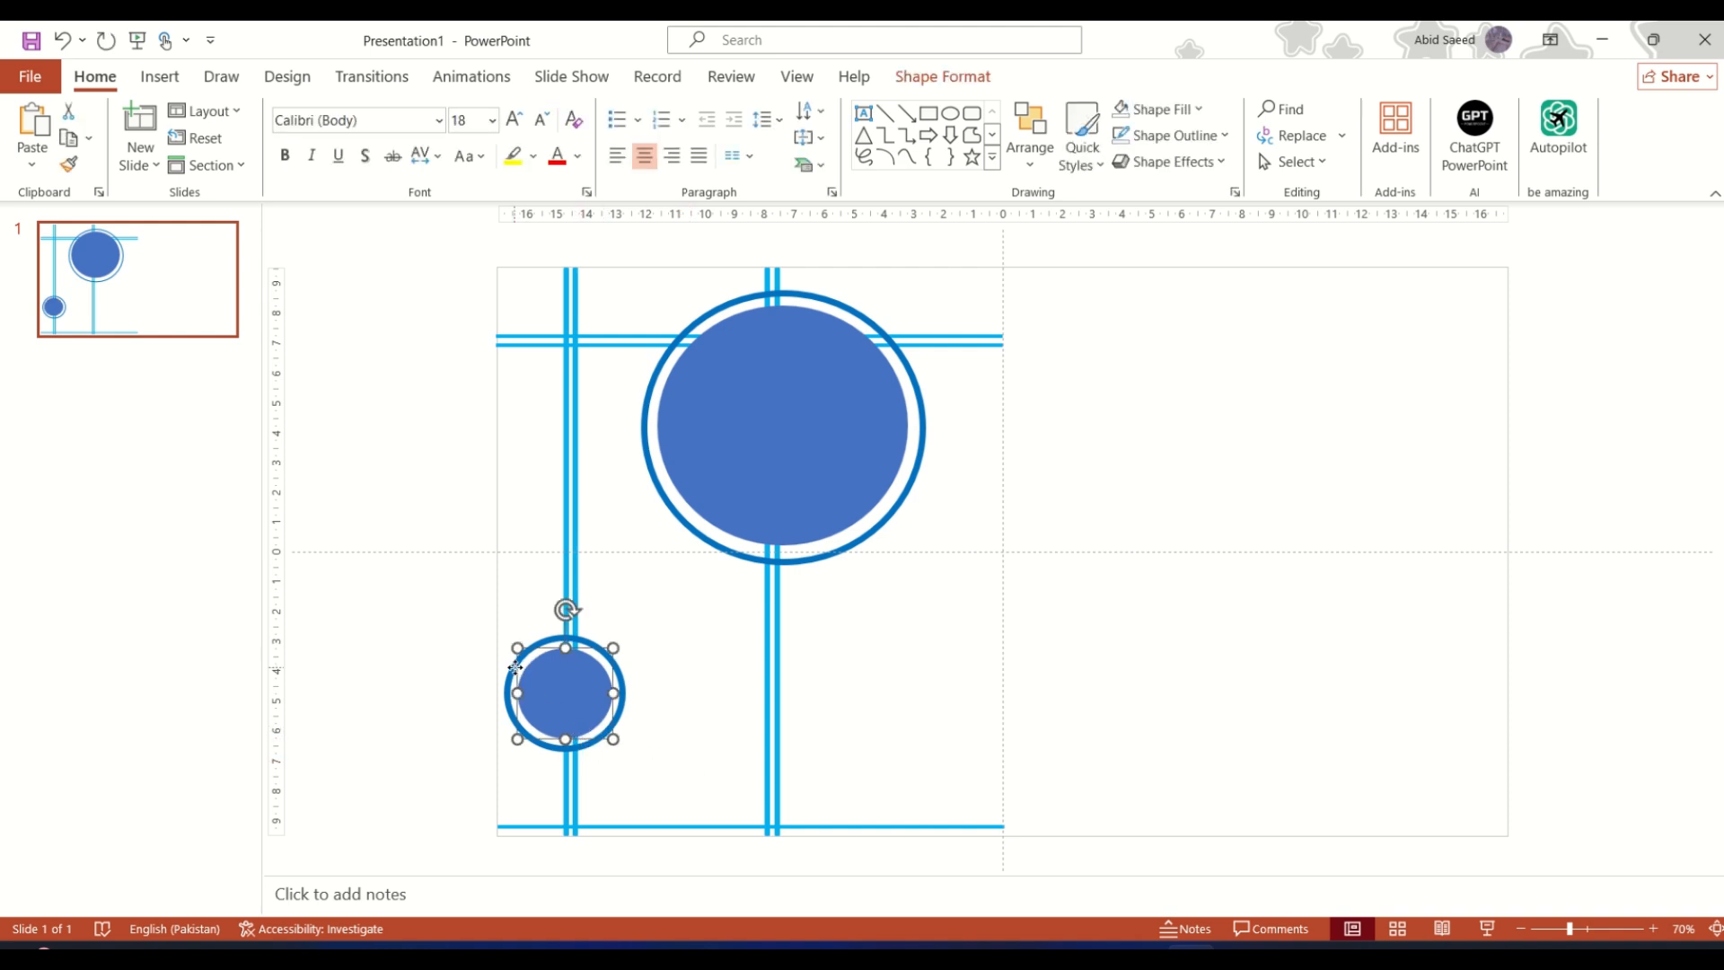
key("ctrl+v")
left_click_drag(591, 677, 634, 551)
left_click_drag(682, 628, 665, 580)
left_click_drag(572, 478, 579, 537)
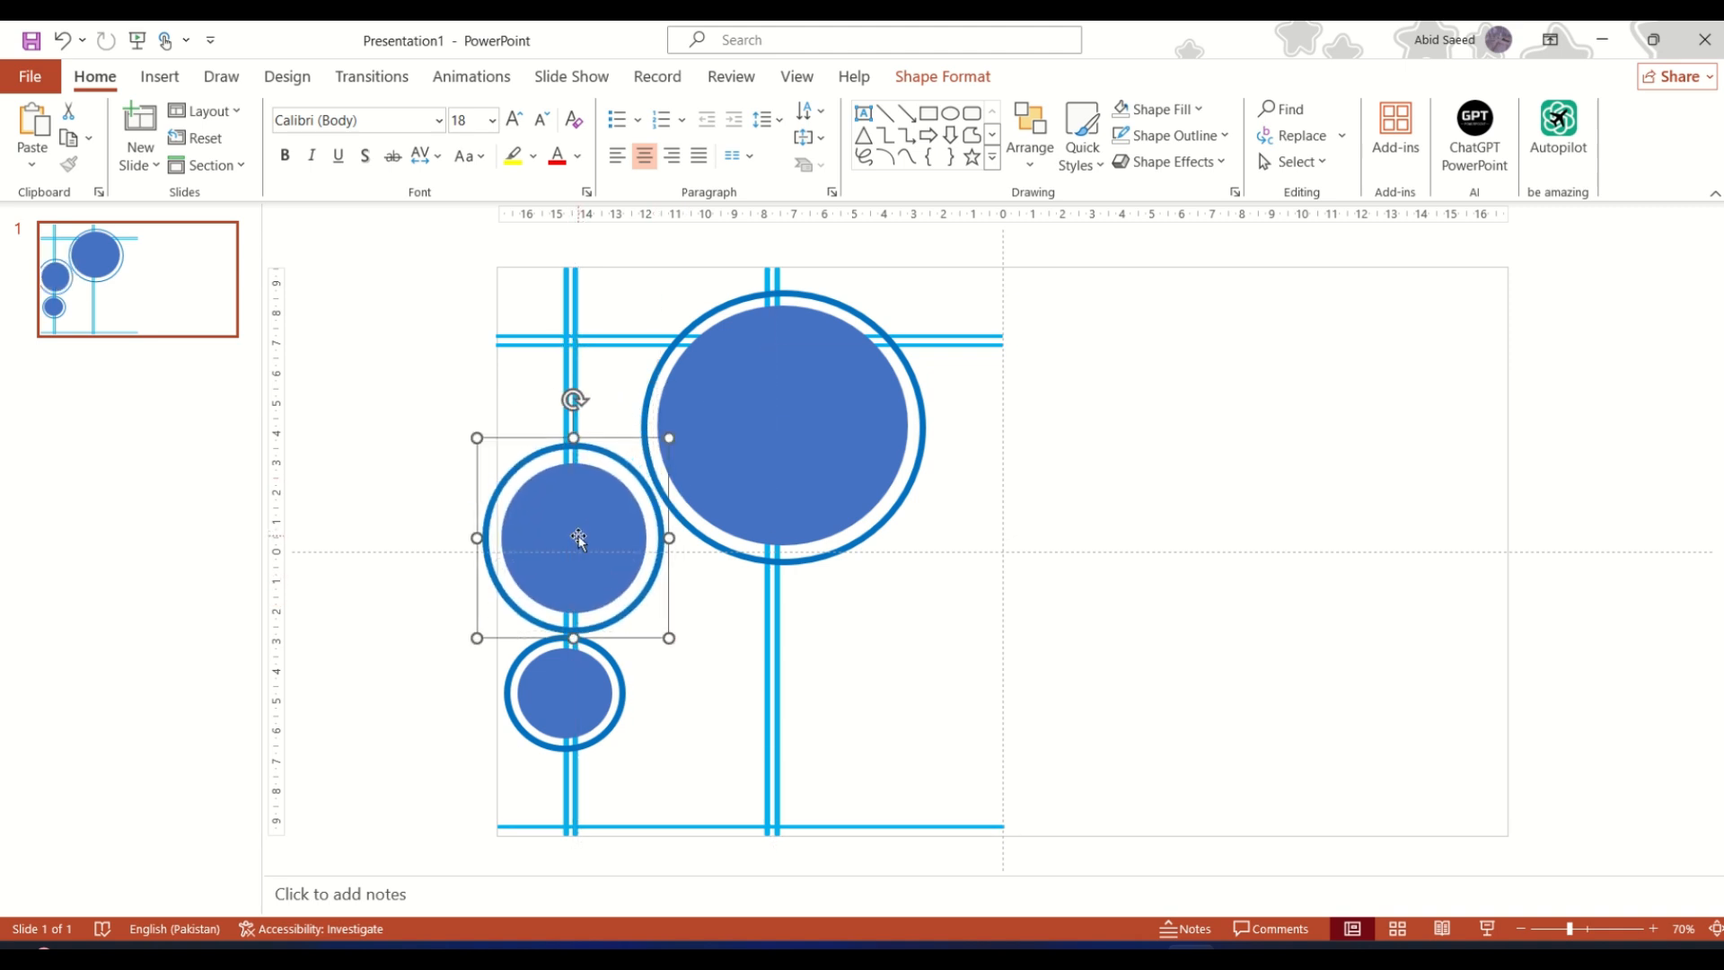
left_click_drag(669, 638, 567, 403)
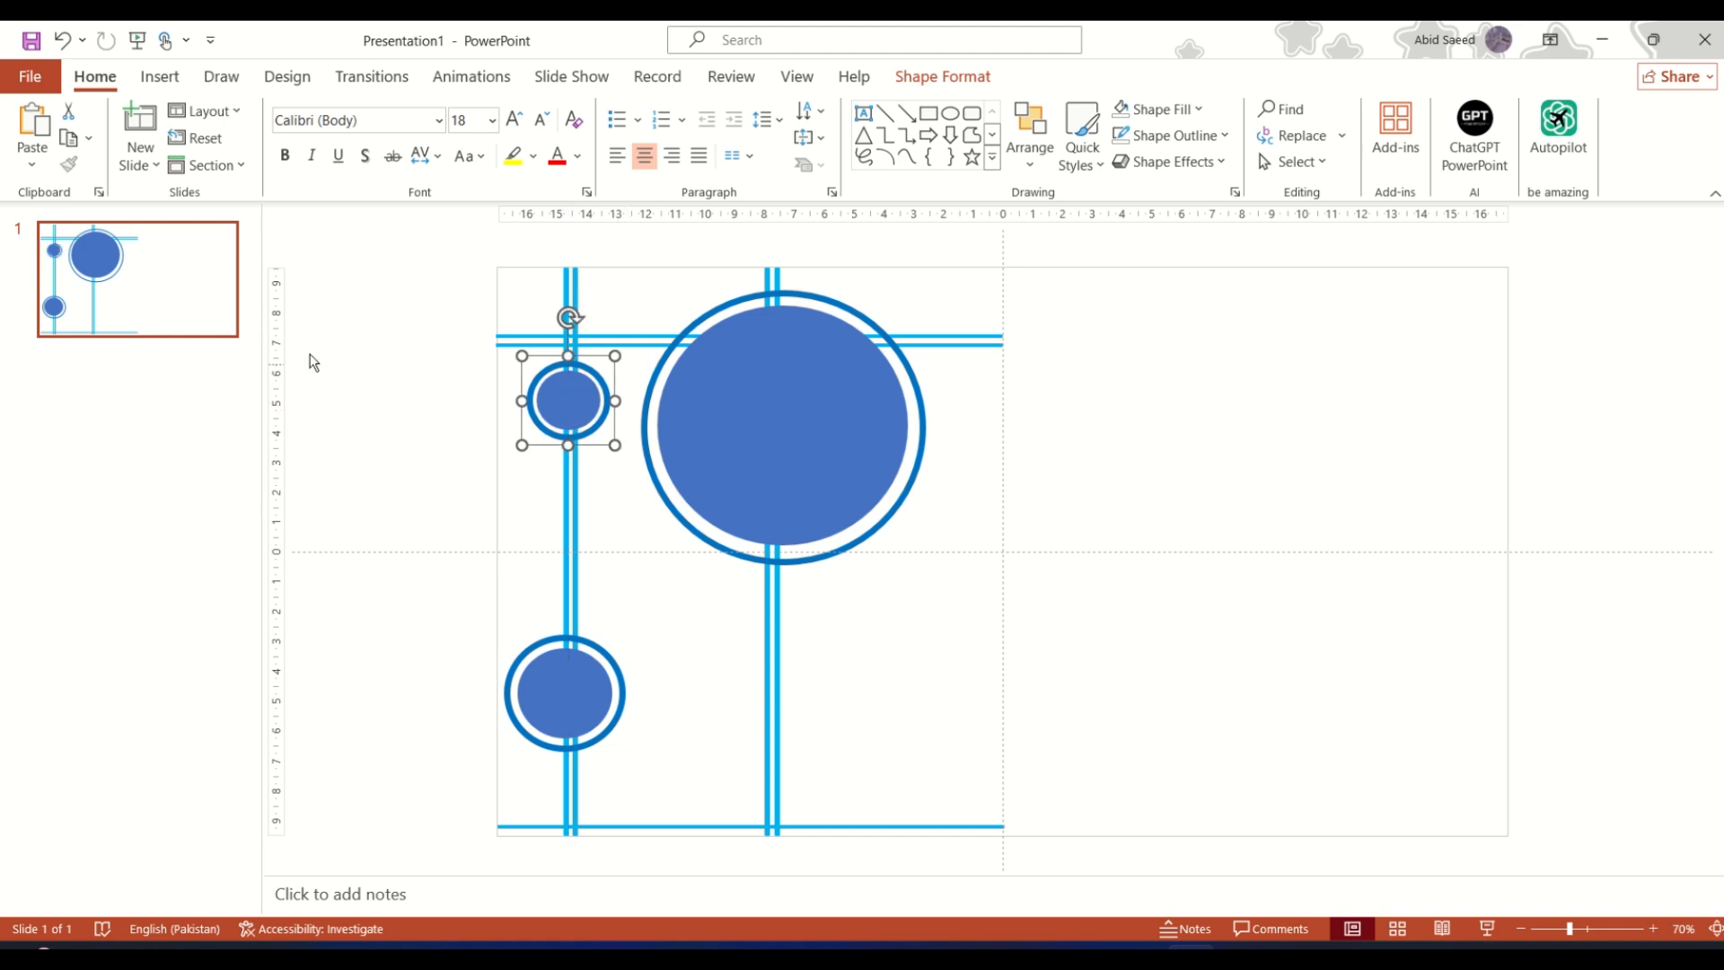
- Draw a plain blue oval below and to the right of the large ringed circle, just above the bottom bar
left_click(160, 76)
left_click(356, 135)
left_click(371, 447)
mouse_move(795, 654)
left_mouse_down()
mouse_move(850, 758)
mouse_move(982, 819)
left_mouse_up()
left_click_drag(936, 761, 934, 741)
- Add a smaller plain circle of about 2.83 cm by 3.07 cm between the lower ringed circle and the plain oval
left_click_drag(821, 669, 828, 811, "ctrl")
left_click_drag(868, 778, 694, 599)
left_click_drag(807, 735, 776, 728)
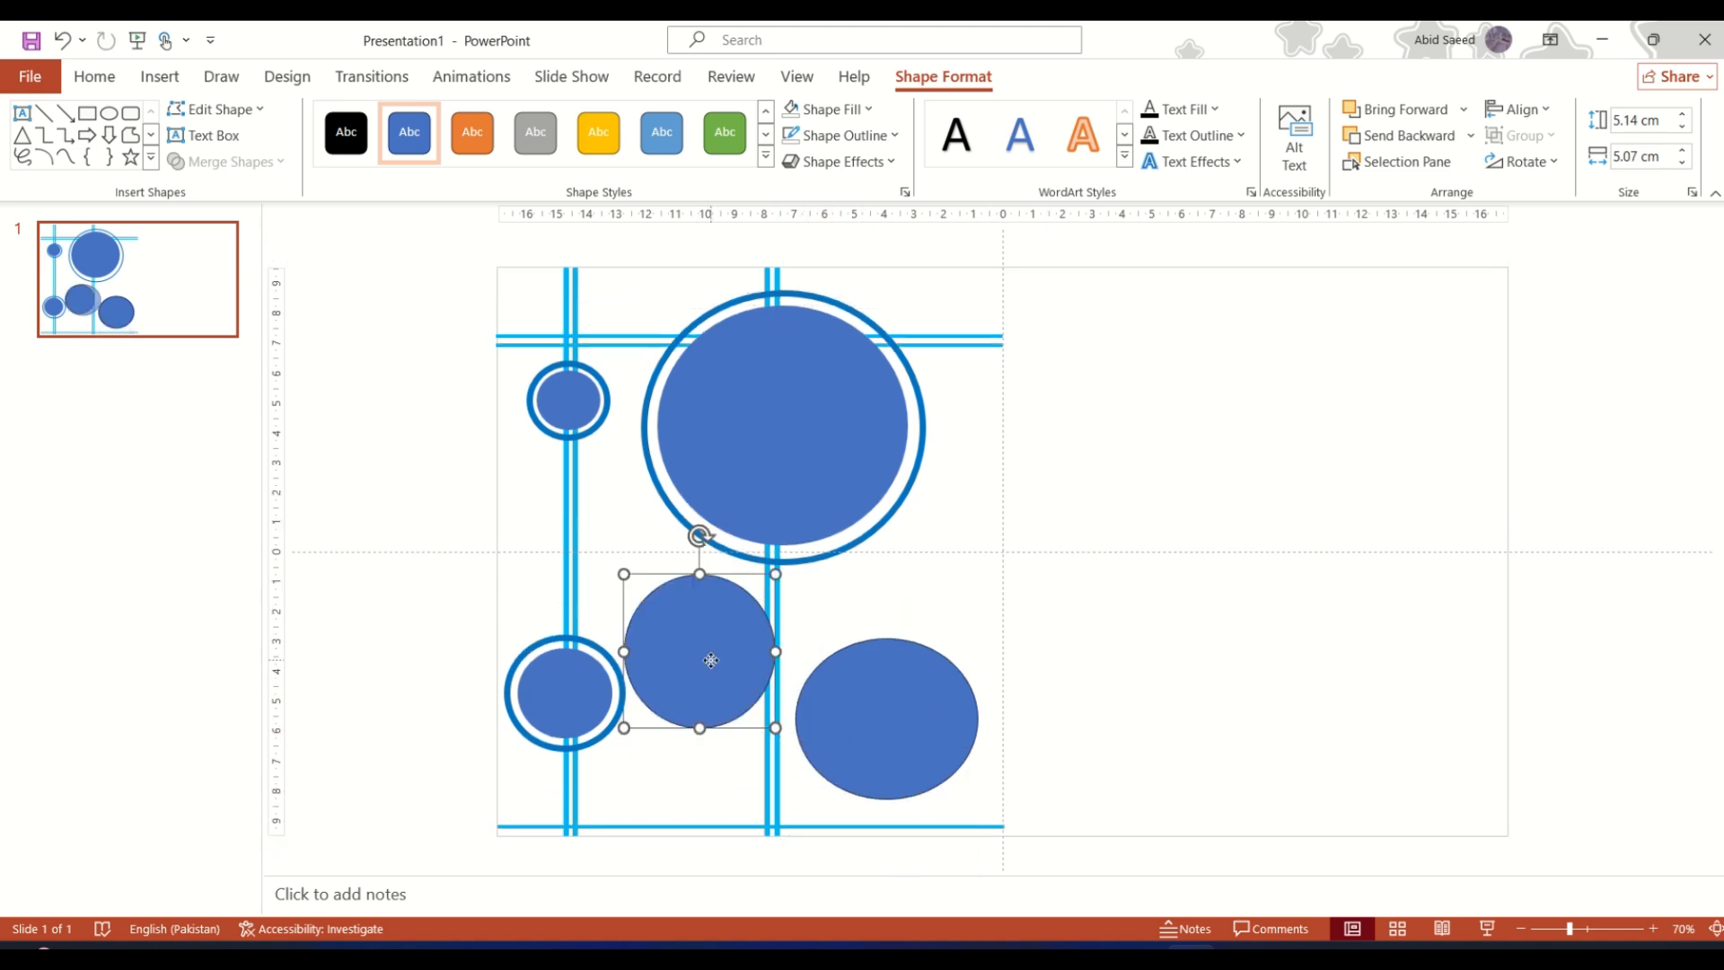
left_click_drag(710, 660, 731, 662)
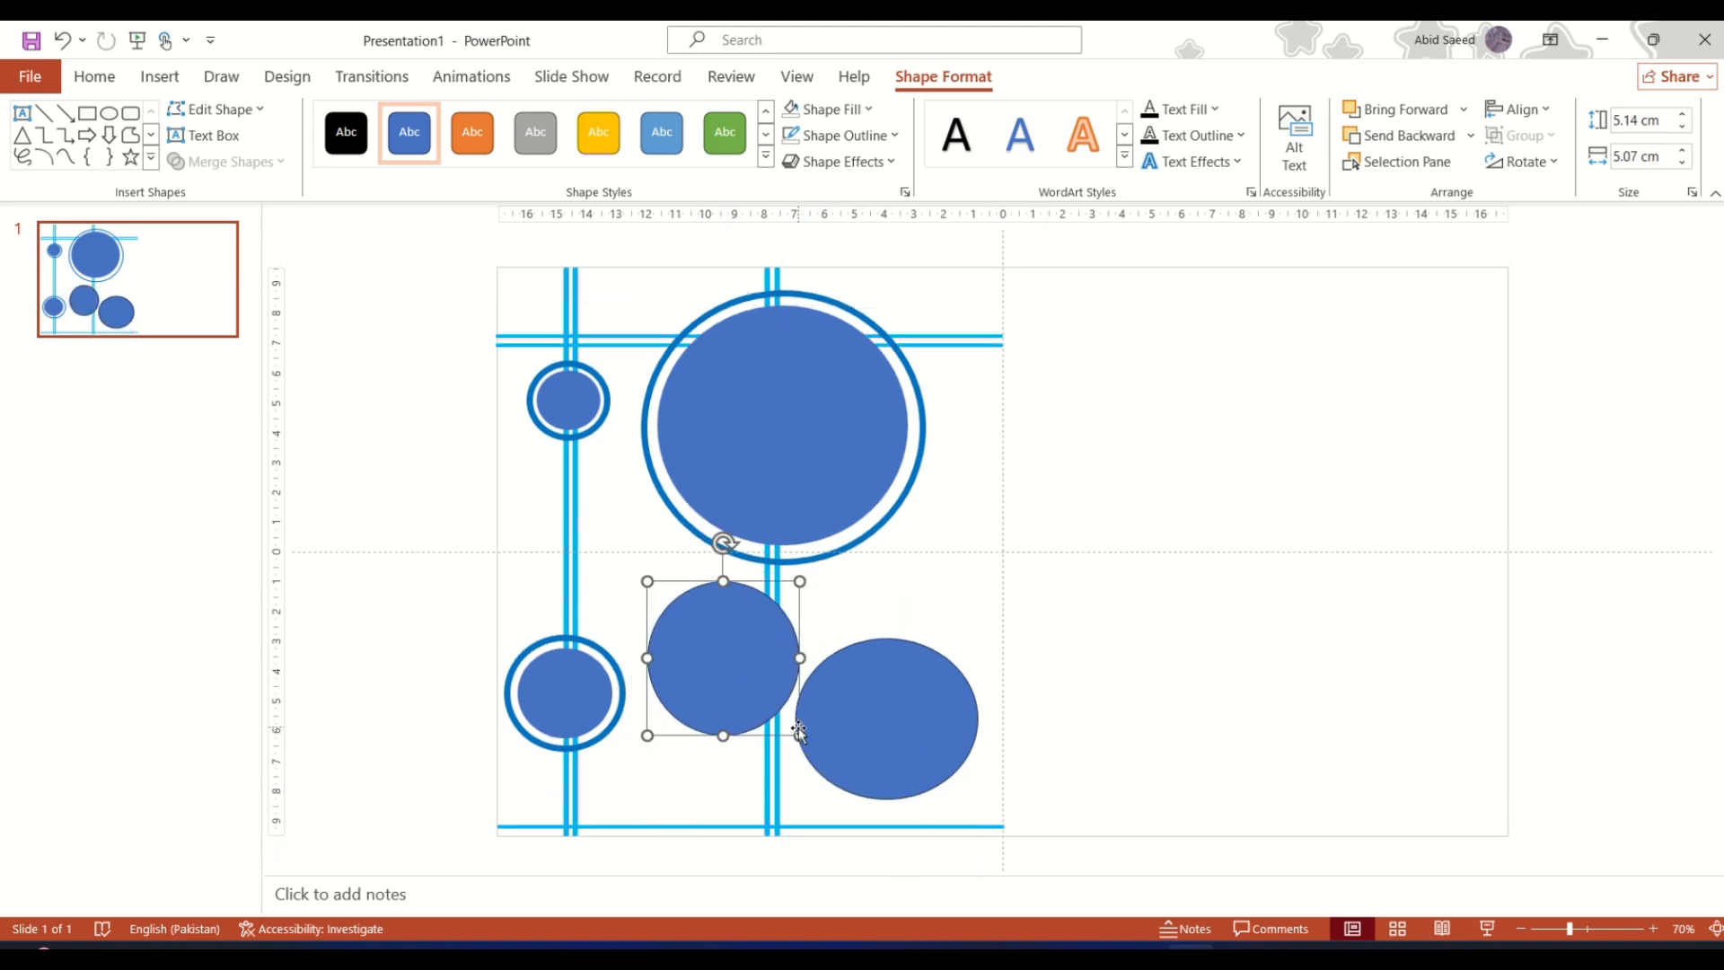
left_click_drag(799, 727, 746, 664)
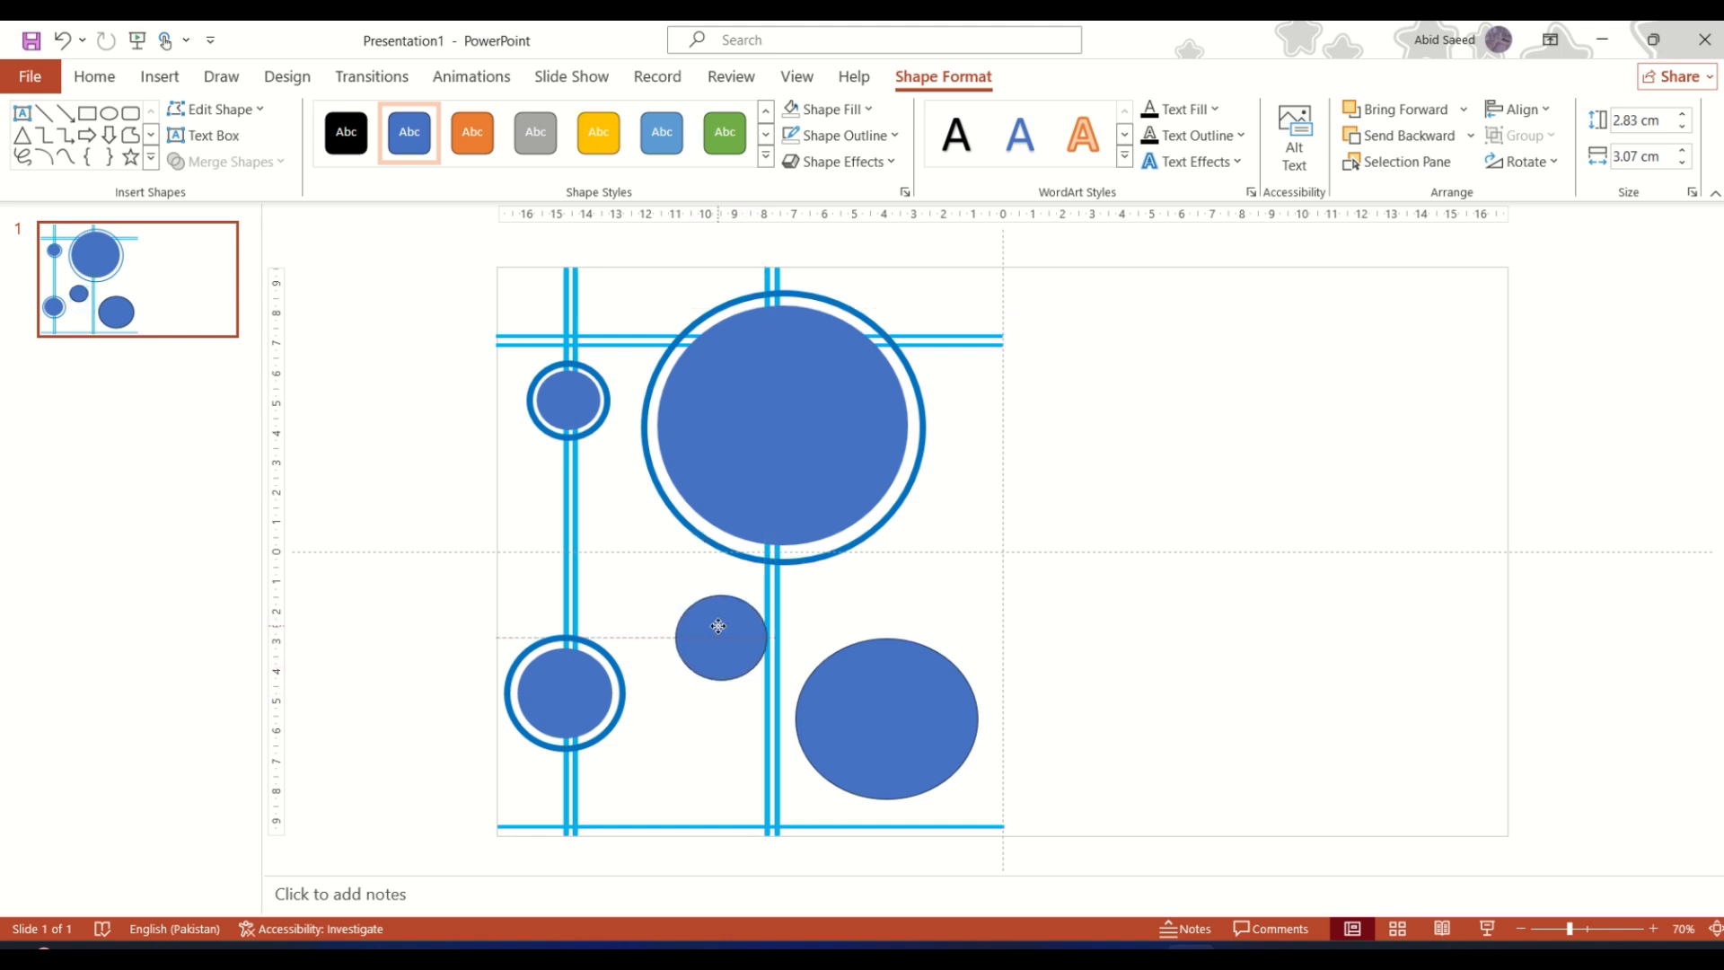
- Duplicate the plain oval and the smaller plain circle below the large ringed circle, offsetting the copies slightly upward from the originals
left_click(898, 705)
left_click_drag(887, 638, 875, 627)
left_click(734, 657)
left_click(866, 673, "ctrl")
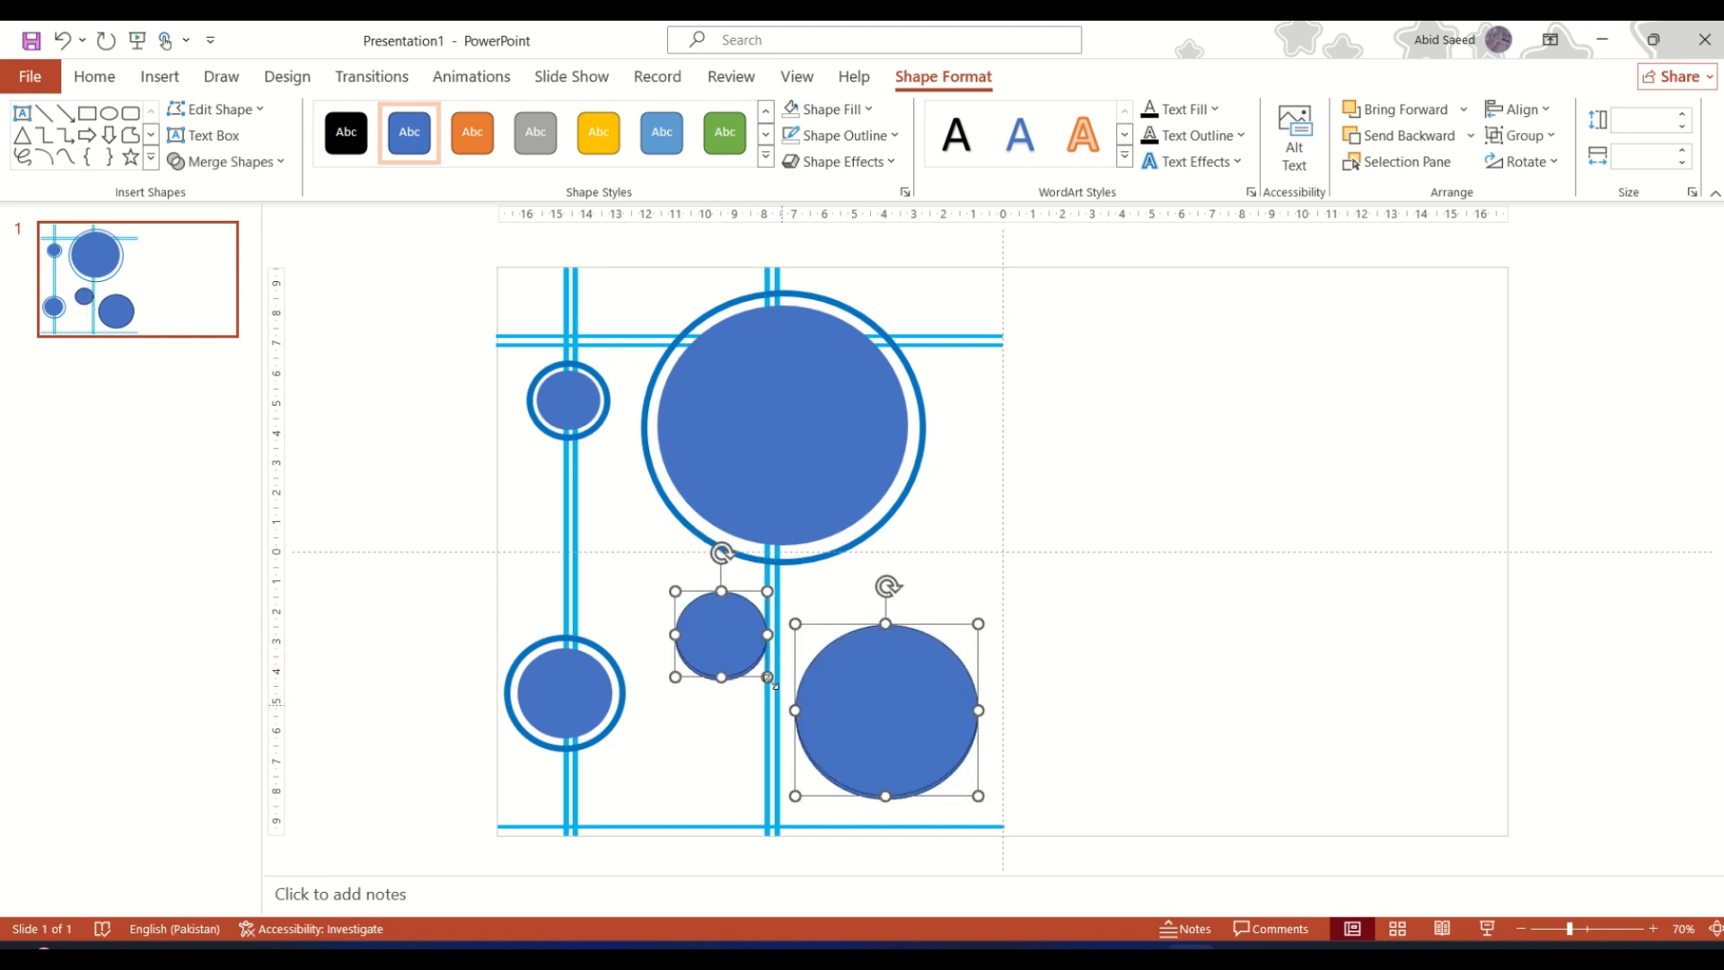
left_click(900, 573)
- Paste two slightly smaller copies of the small plain circle, one beside the large ring's right edge and one above the bottom bar
left_click(726, 632)
key("ctrl+c")
key("ctrl+v")
left_click_drag(742, 647, 991, 428)
left_click_drag(963, 403, 971, 416)
key("ctrl+v")
left_click_drag(757, 658, 718, 797)
key("ctrl+a")
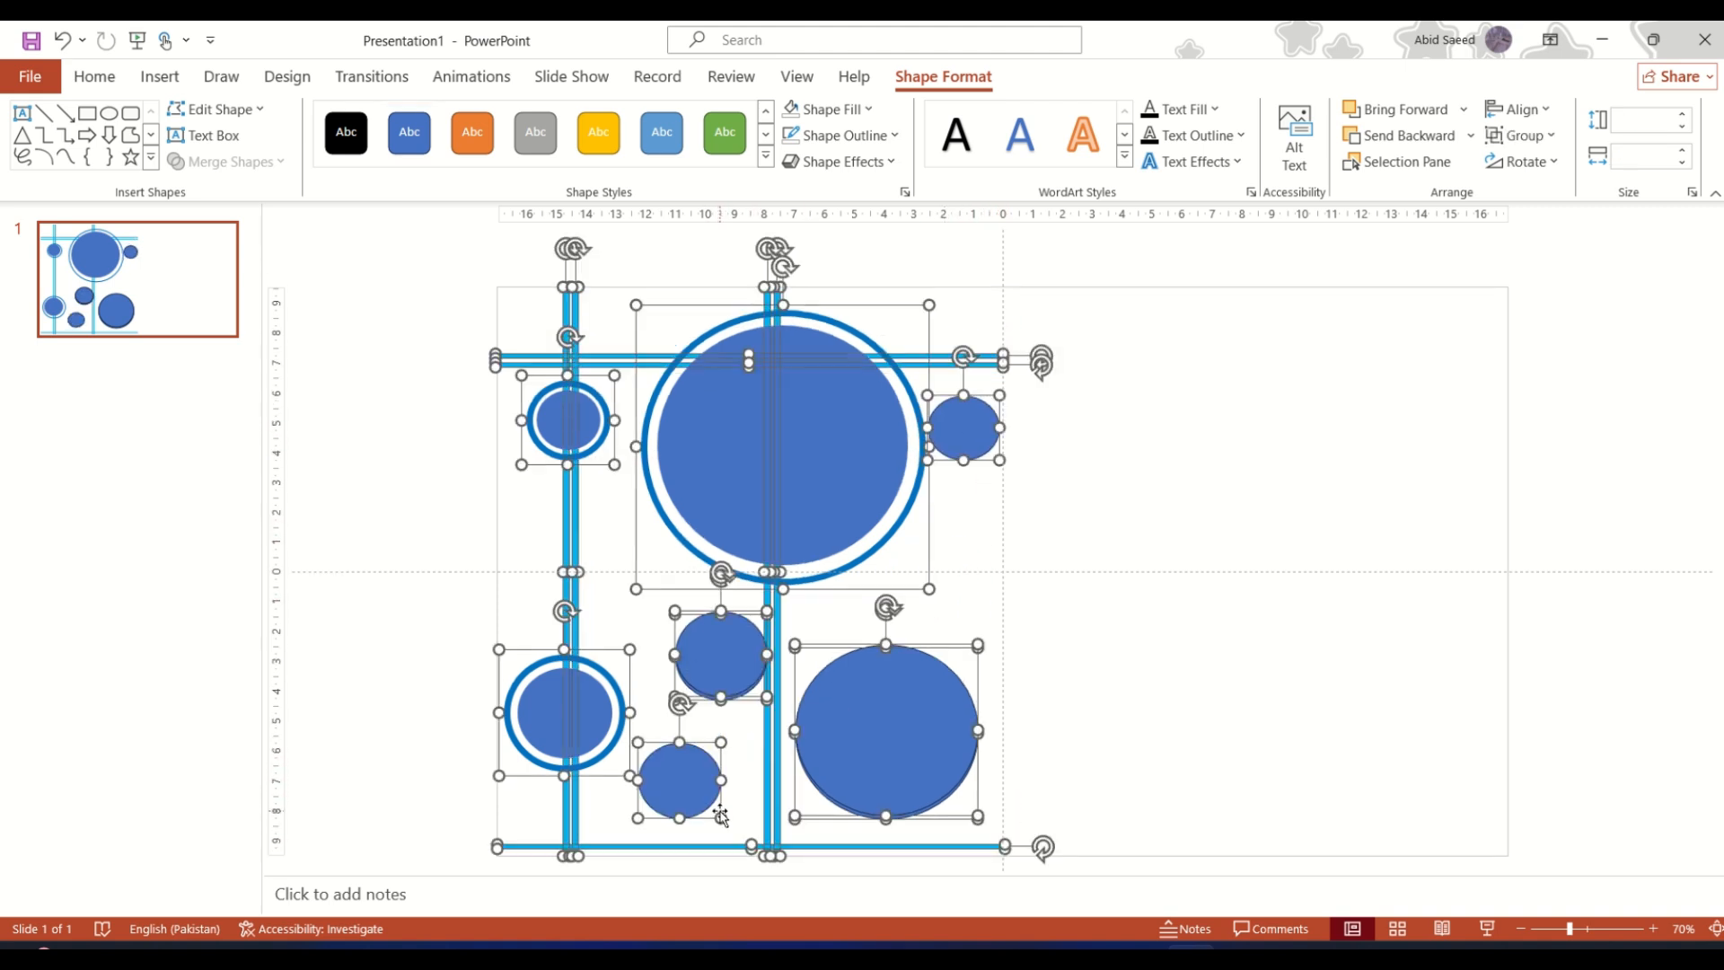
left_click(1119, 730)
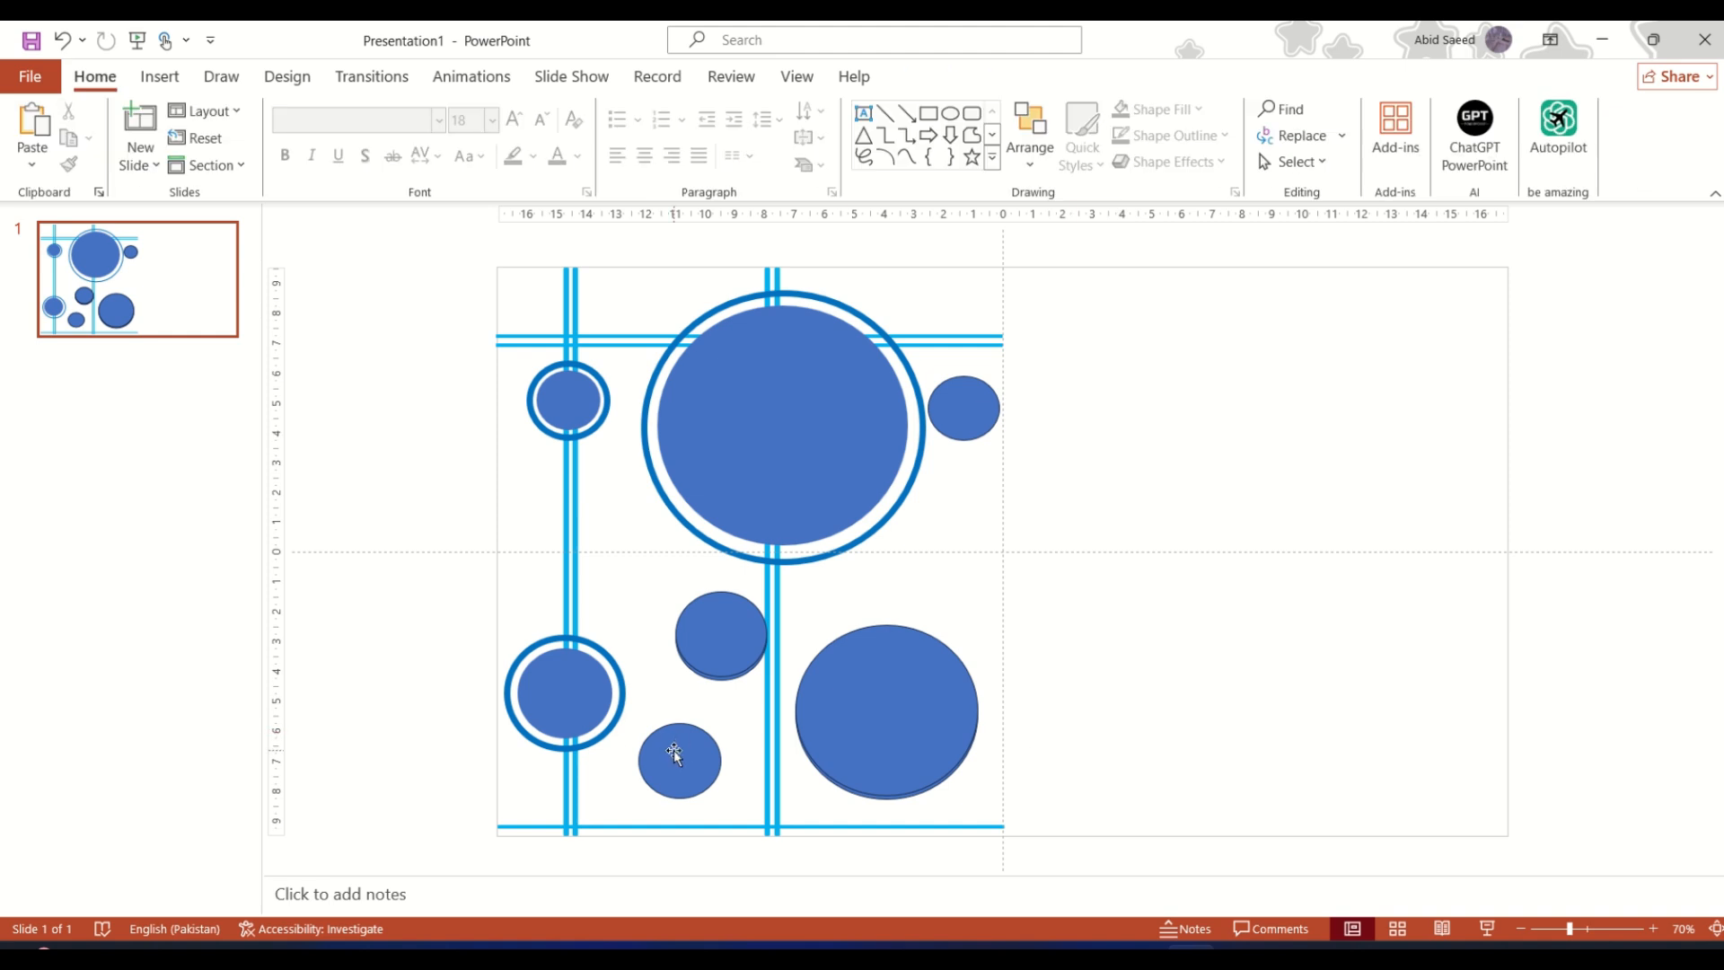
- Rearrange the small plain circles so that three touch the large ring at its right edge, underside and lower left
left_click(955, 407)
left_click_drag(950, 410, 860, 628)
left_click(697, 652)
left_click_drag(697, 652, 589, 519)
key("ctrl+a")
left_click(1060, 600)
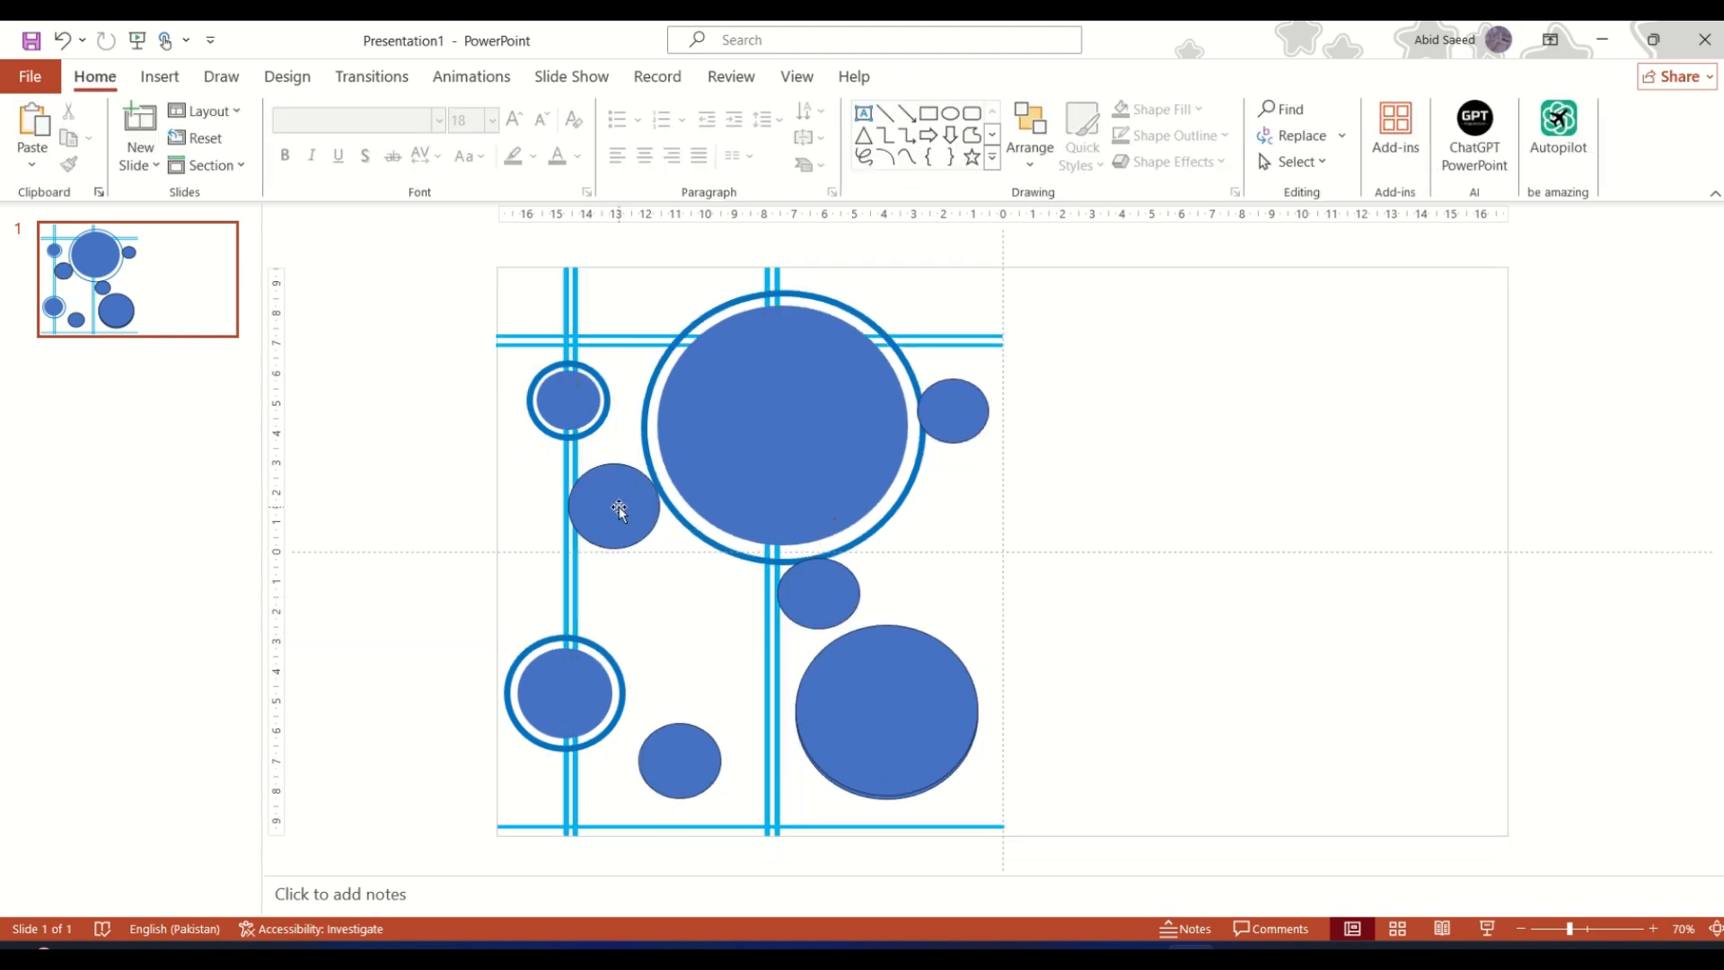
- Nudge the lower-left and underside circles onto the large ring's edge and raise the right one to the horizontal double line
left_click_drag(618, 507, 628, 497)
left_click_drag(842, 593, 839, 586)
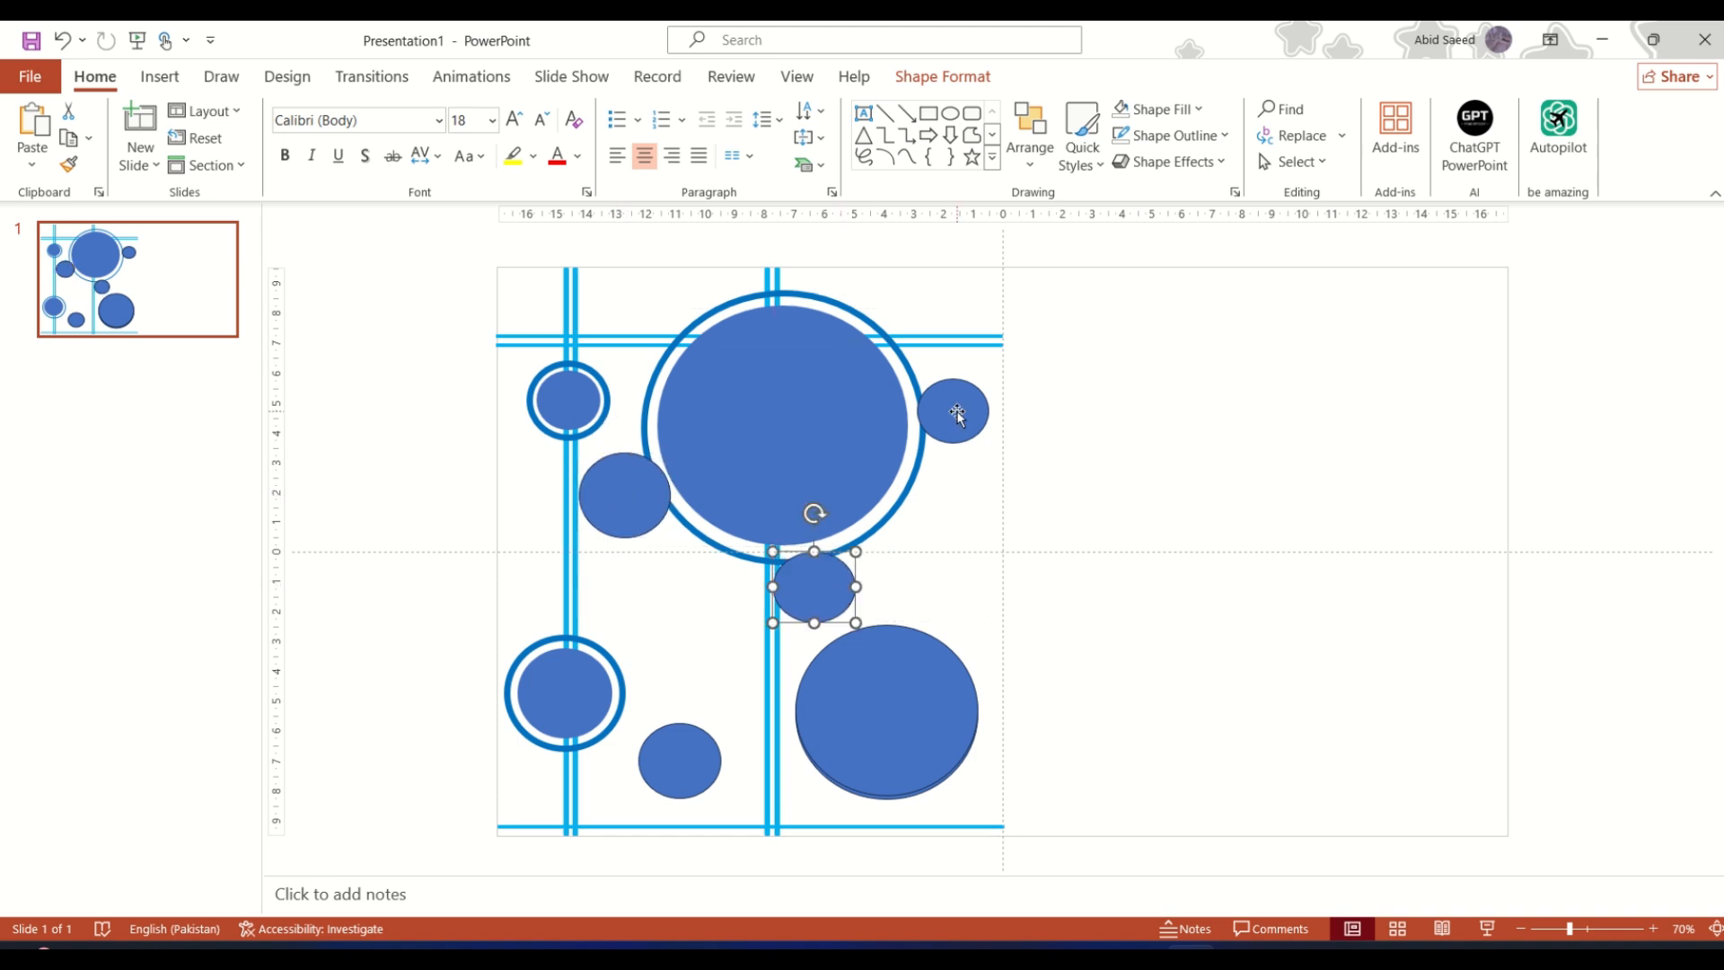
left_click_drag(957, 415, 952, 377)
key("ctrl+a")
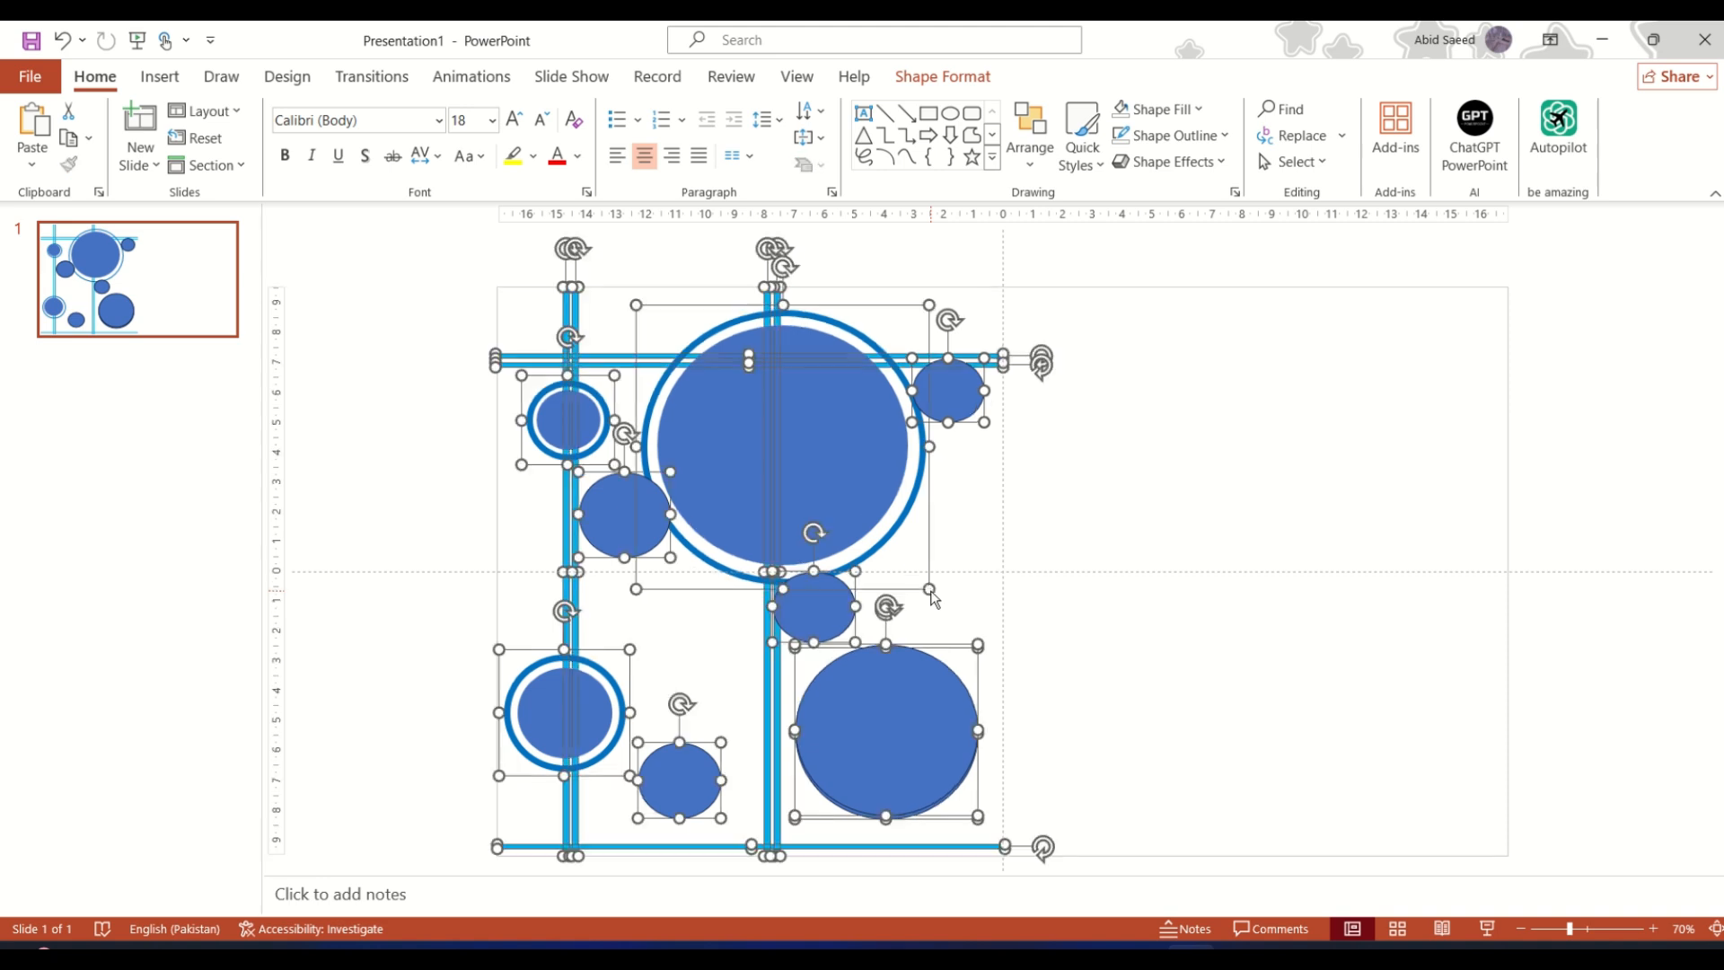
left_click(948, 79)
left_click(1055, 596)
- Remove the duplicate of the large plain oval and shift the remaining oval left against the second double vertical line
left_click_drag(946, 713, 1034, 737)
right_click(1021, 738)
left_click(1065, 127)
left_click_drag(894, 718, 856, 719)
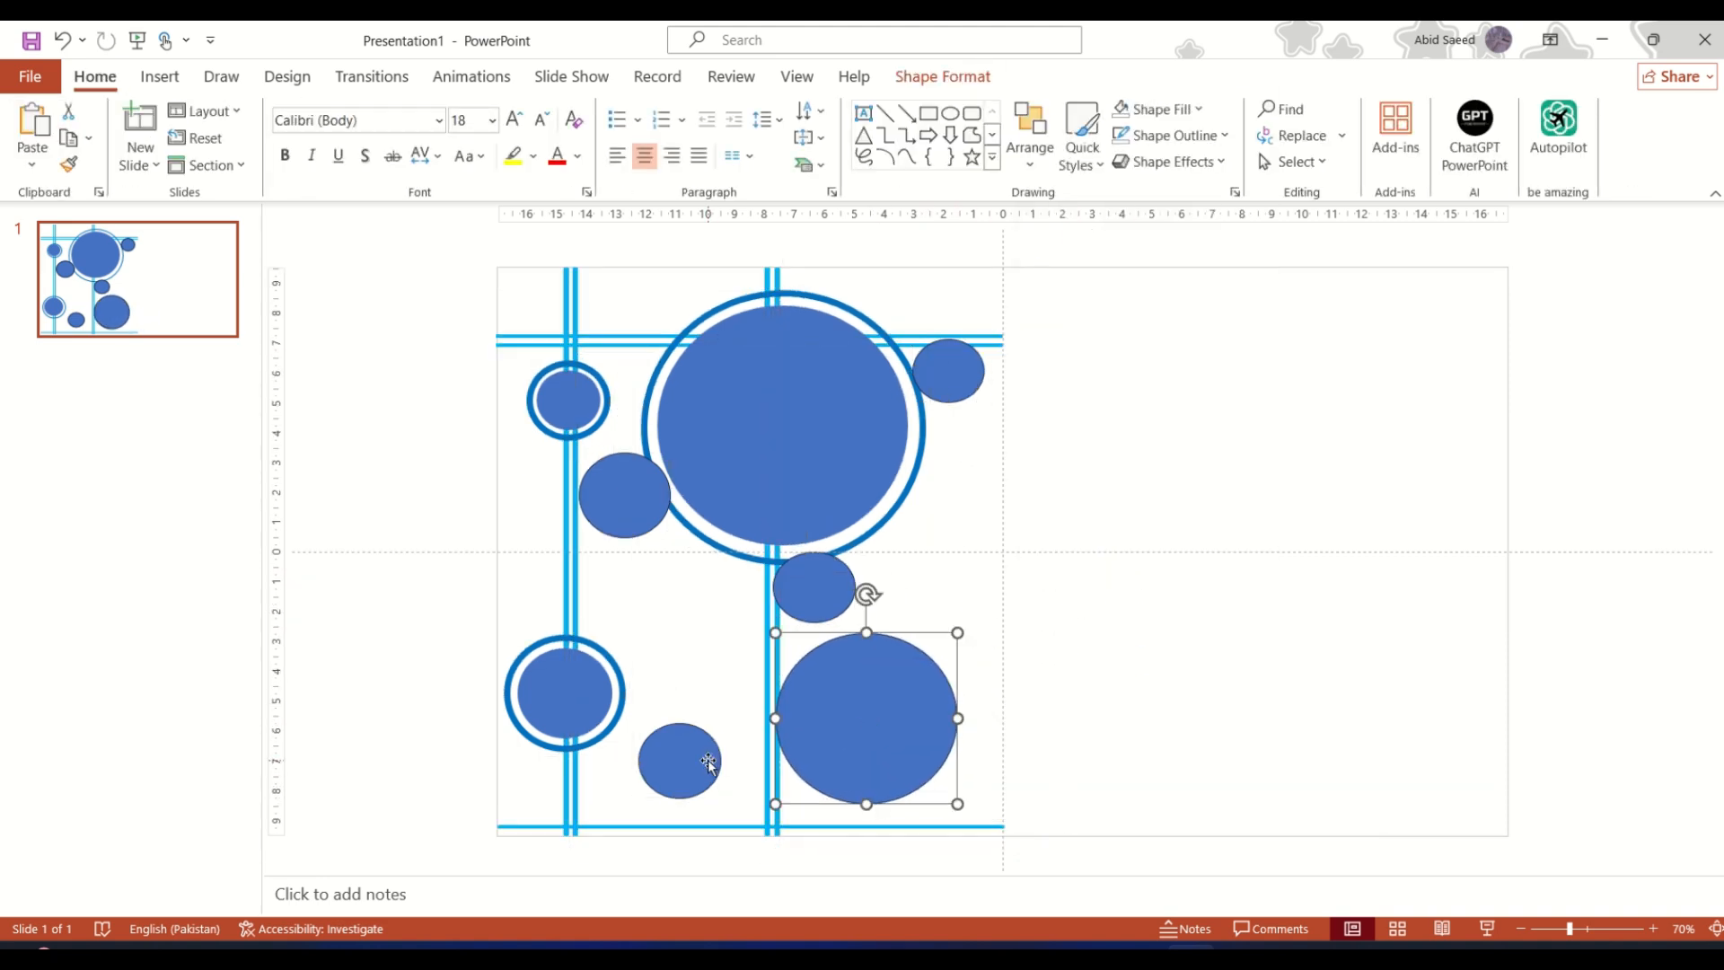
- Enlarge the small circle above the bottom bar and fit it between the lower ringed circle and the large plain oval
left_click(709, 757)
left_click_drag(720, 797, 773, 834)
left_click_drag(709, 774, 693, 638)
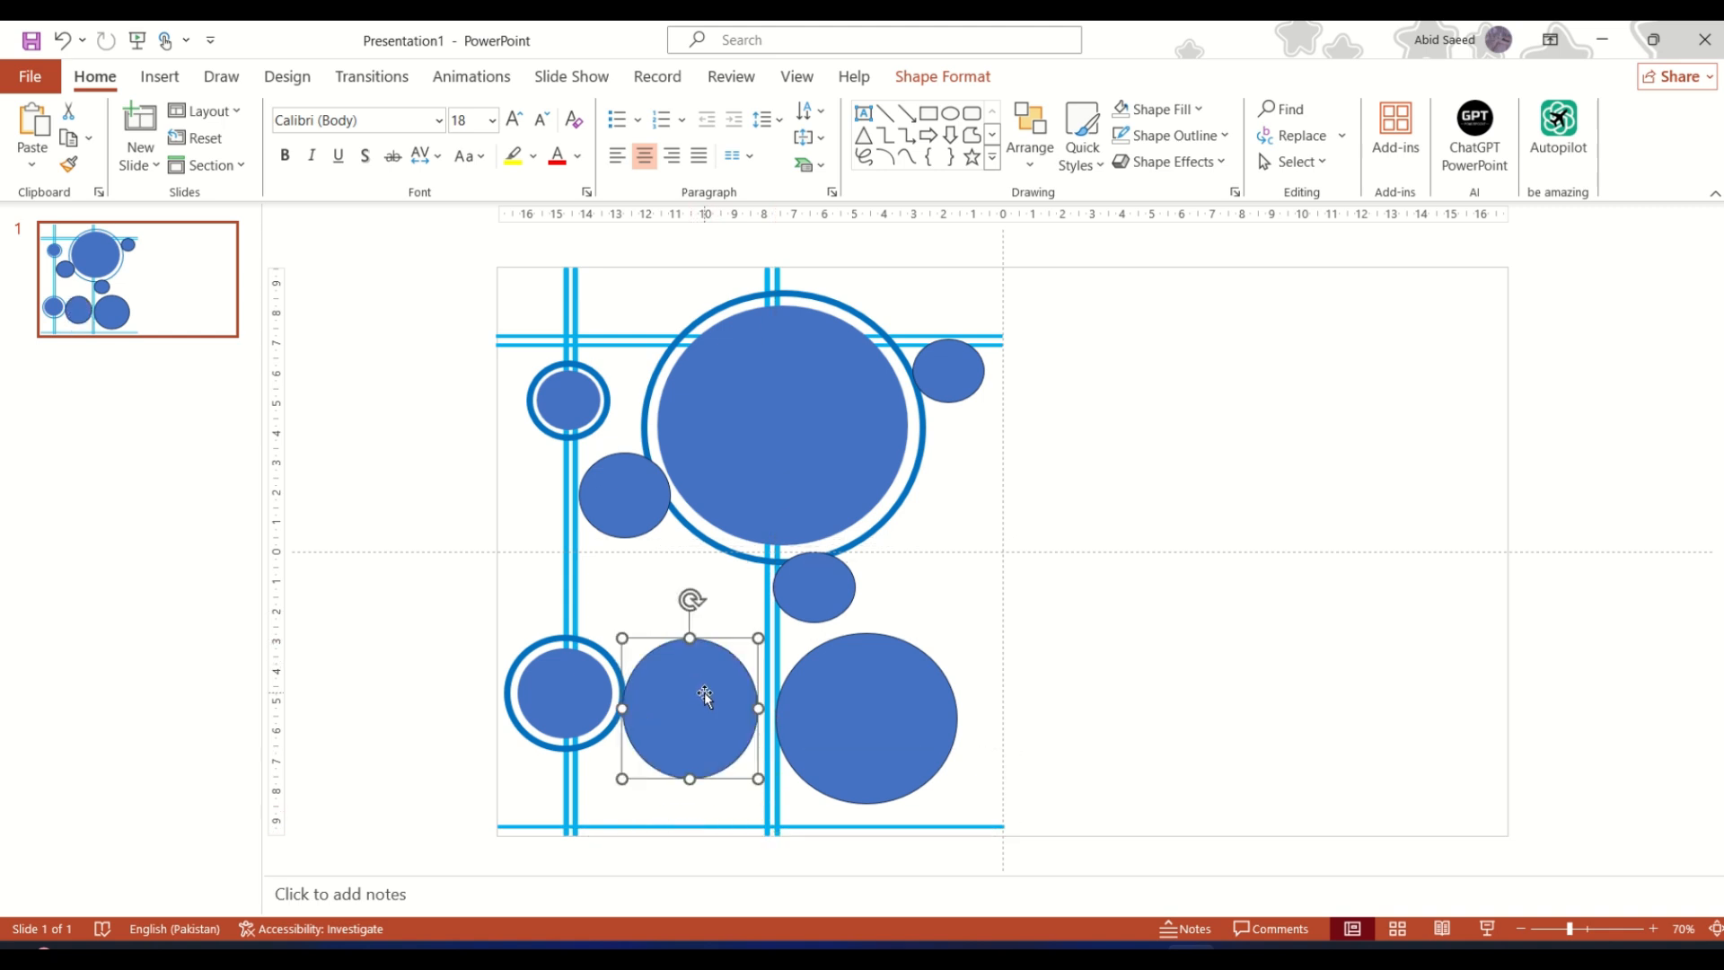
left_click_drag(758, 709, 776, 707)
left_click(928, 601)
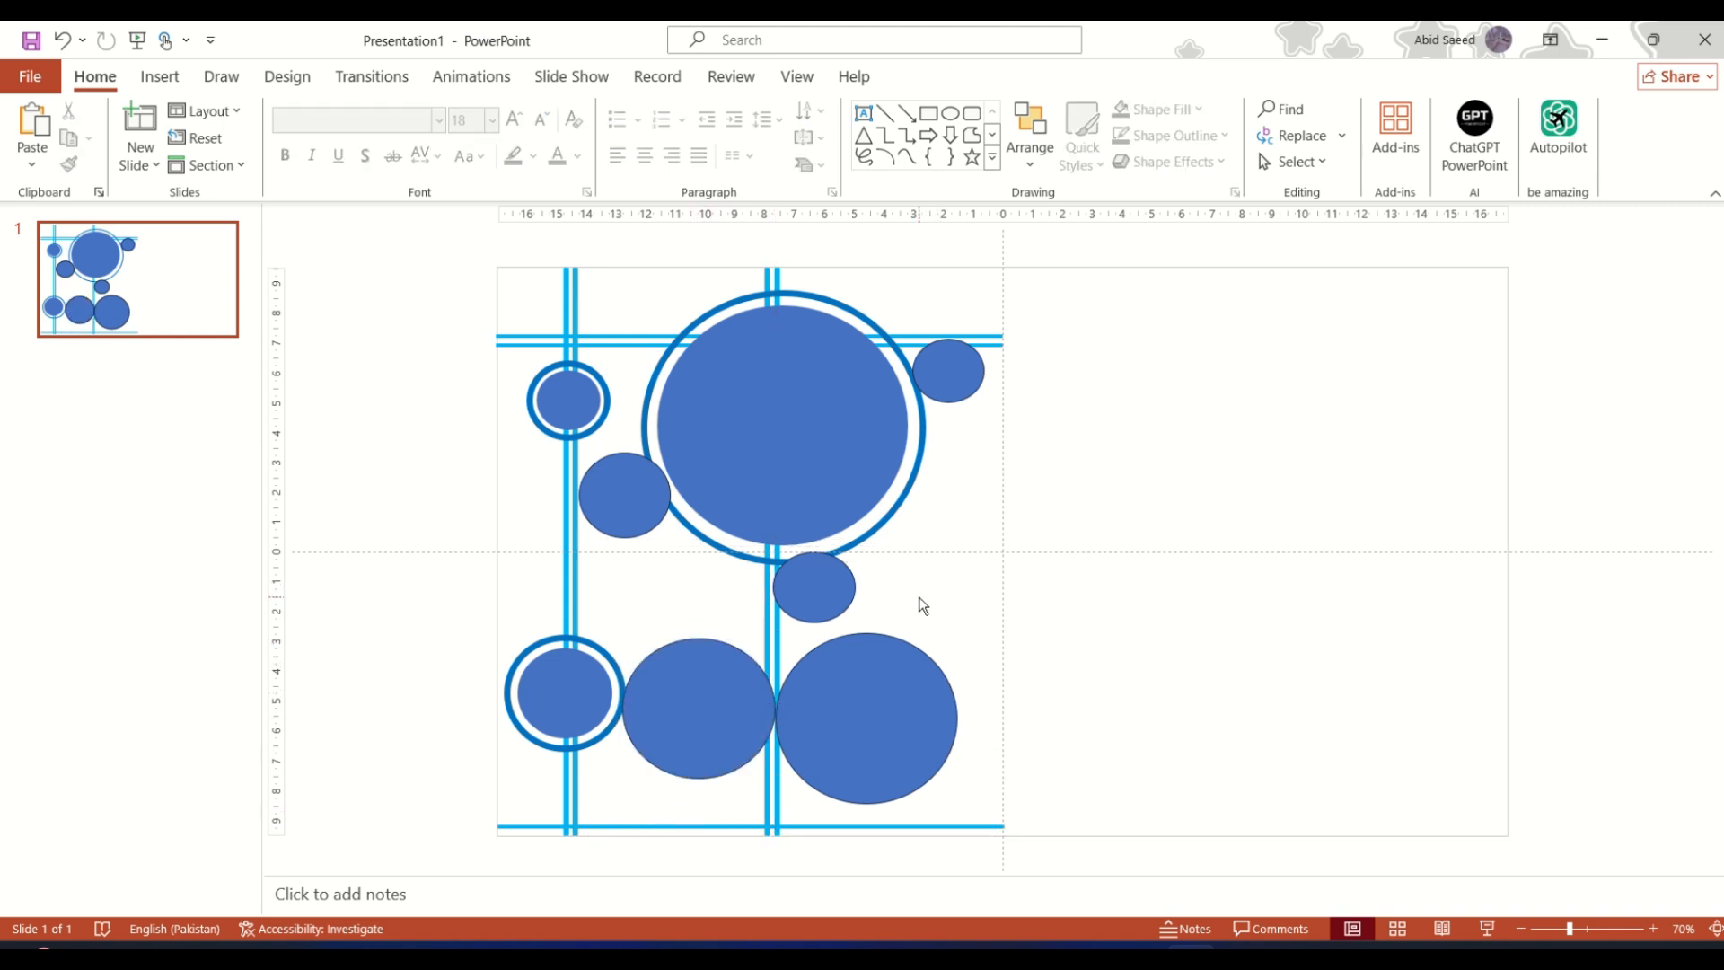
- Select all the lines and circles on the slide and merge them into a single shape
key("ctrl+a")
left_click(952, 87)
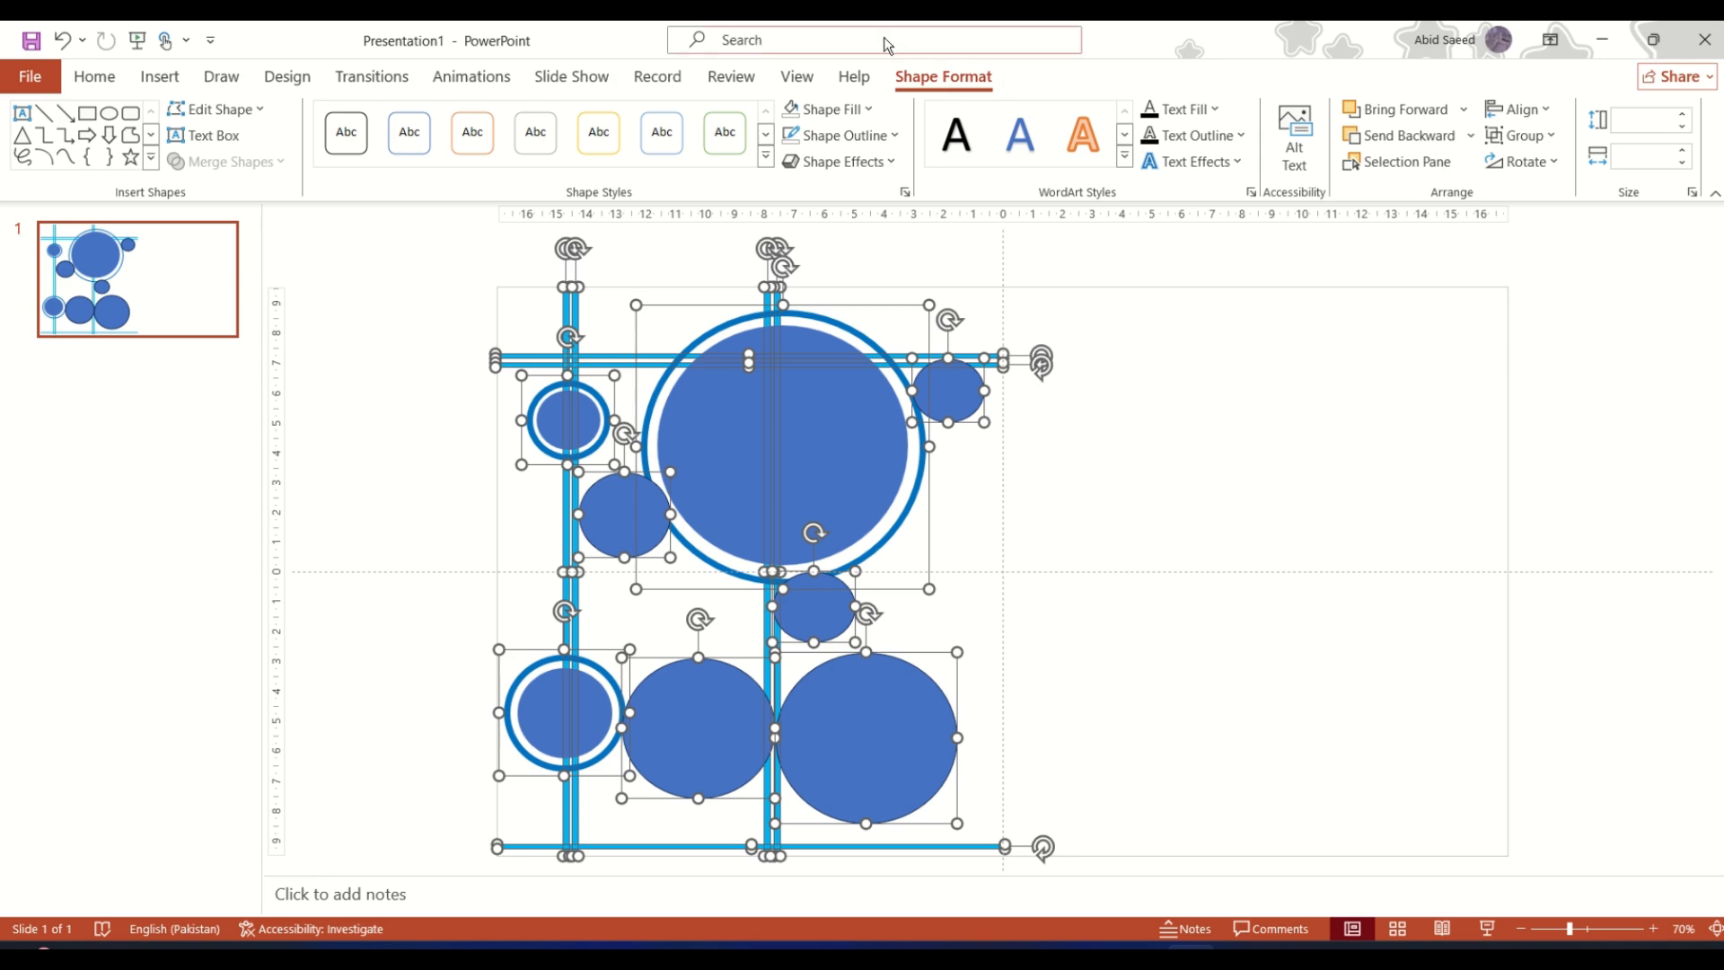
left_click(729, 79)
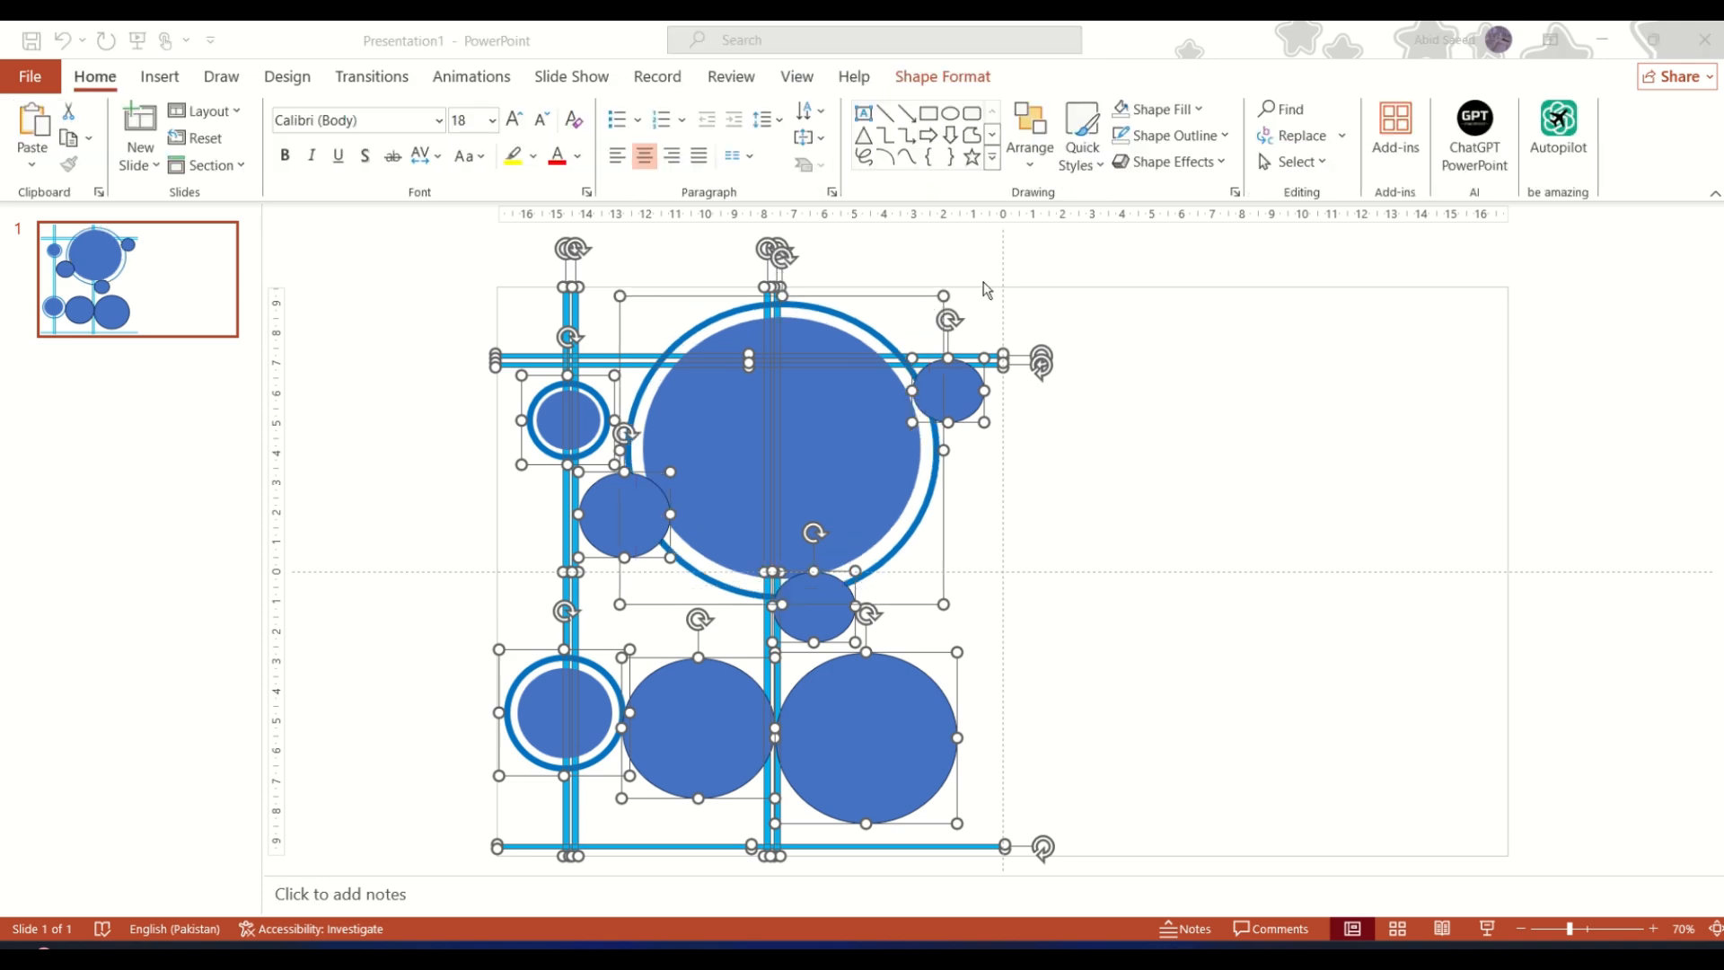
left_click(912, 77)
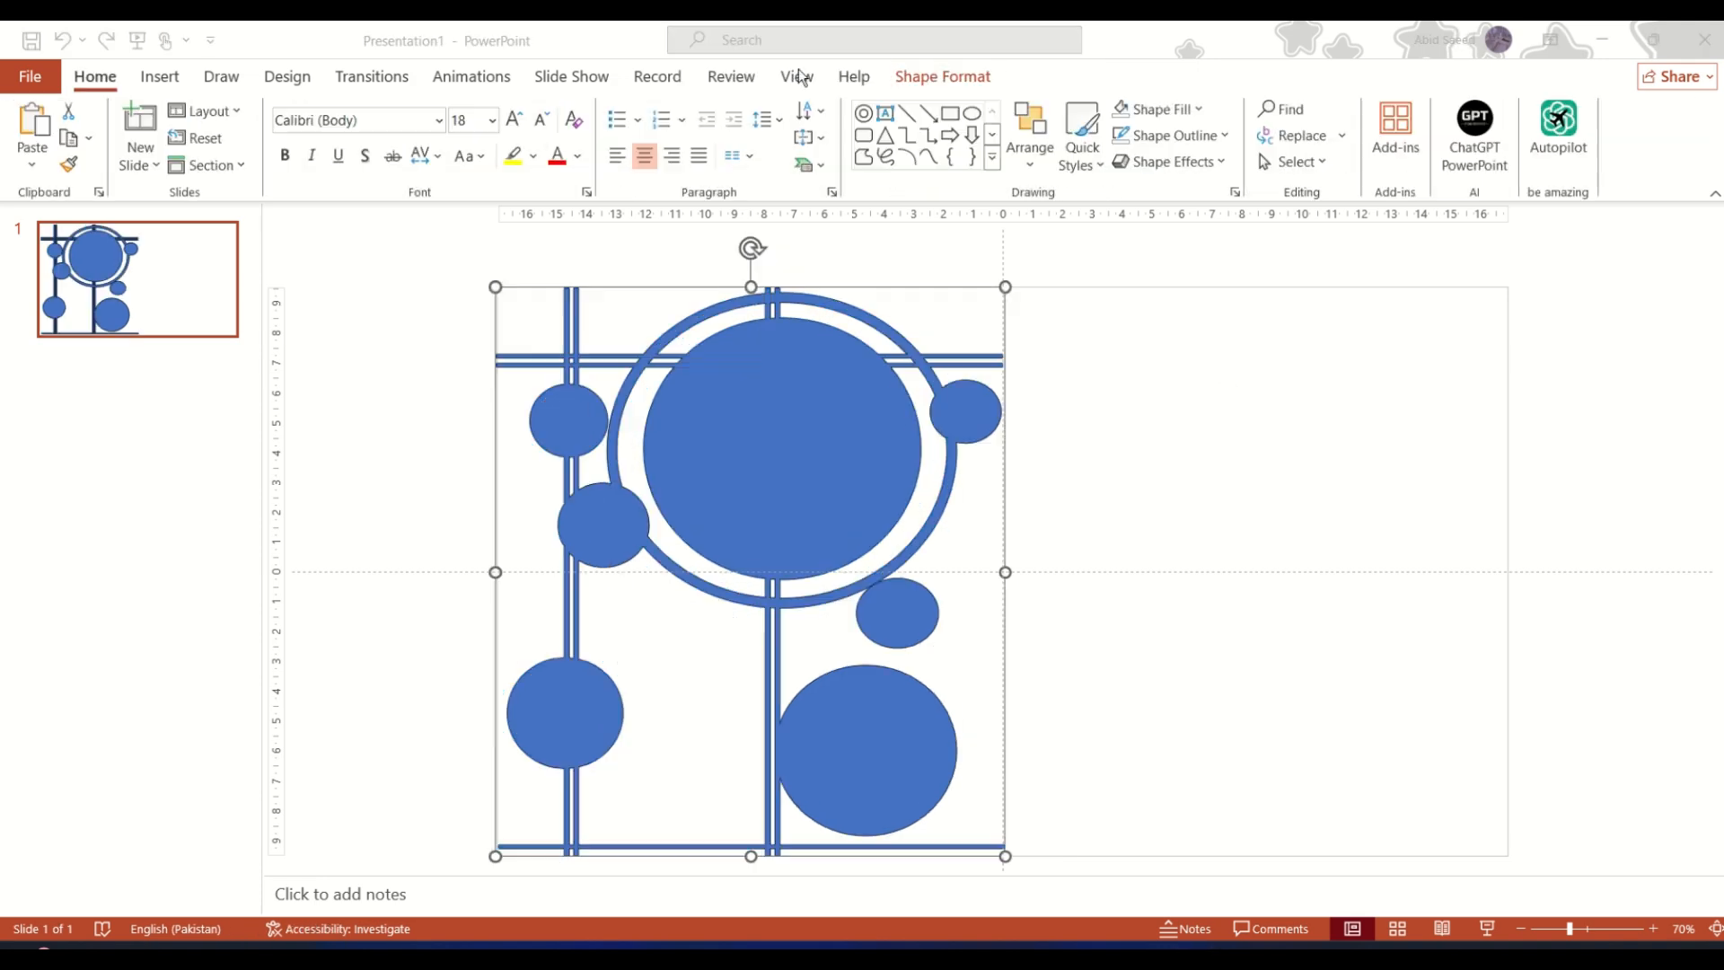
- Open the slide master and paste the merged shape onto the layout that contains only a title
left_click(797, 76)
left_click(296, 135)
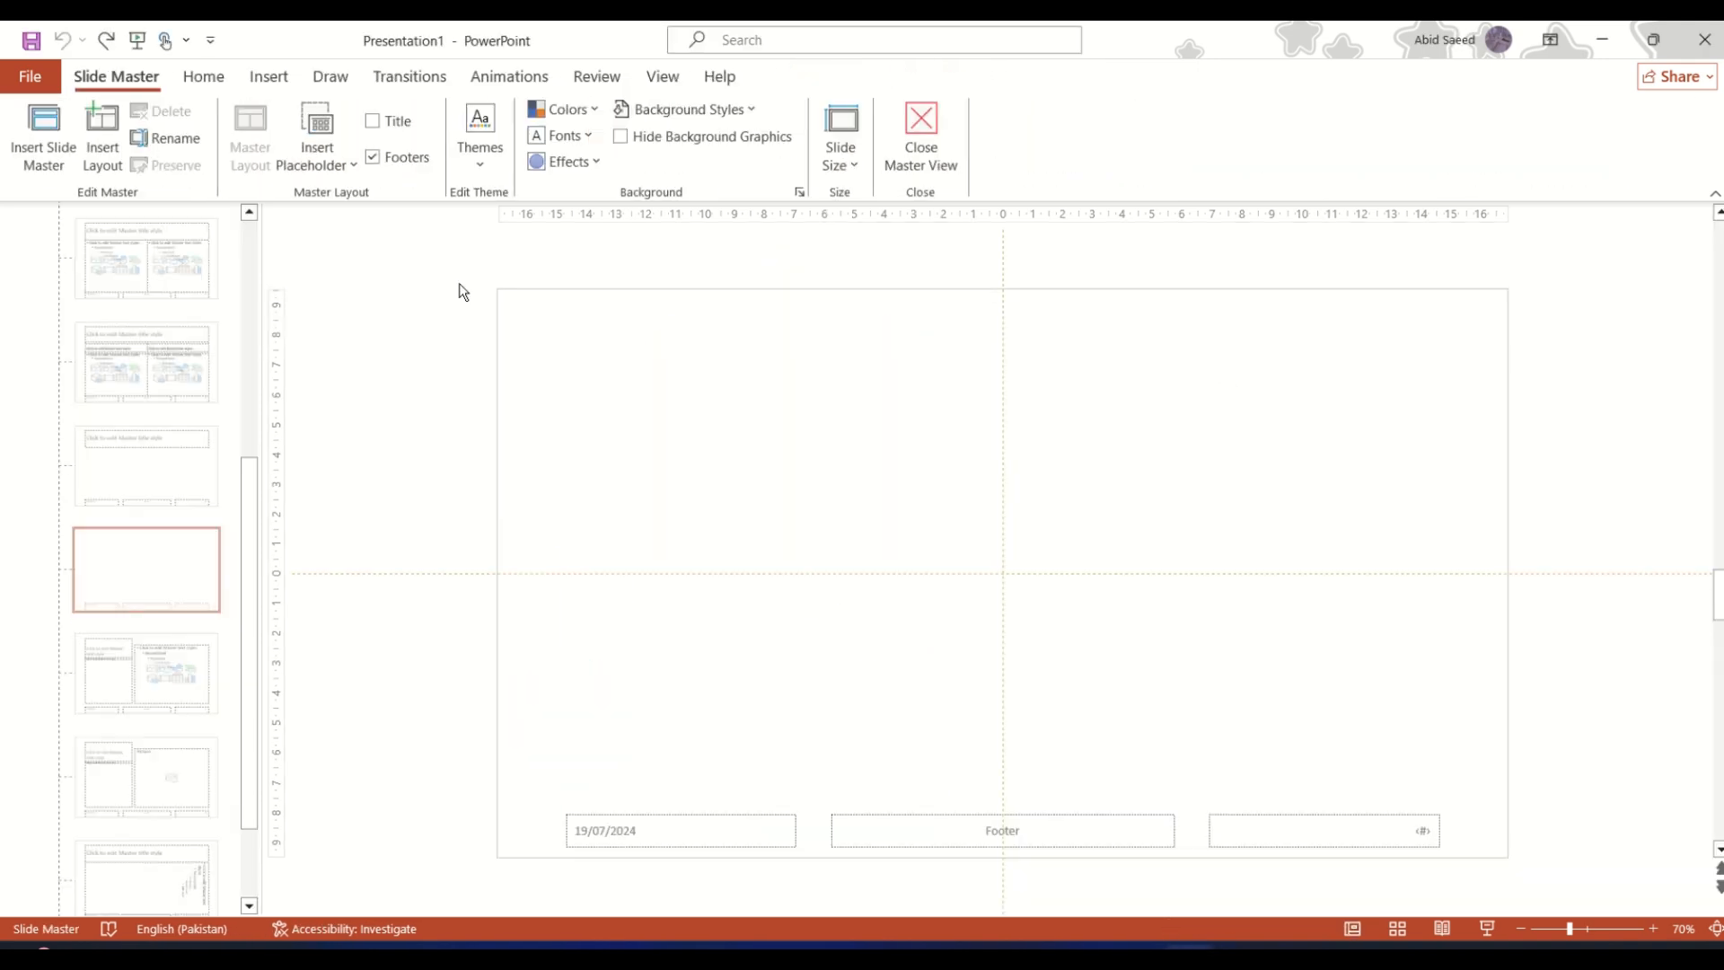
left_click(318, 154)
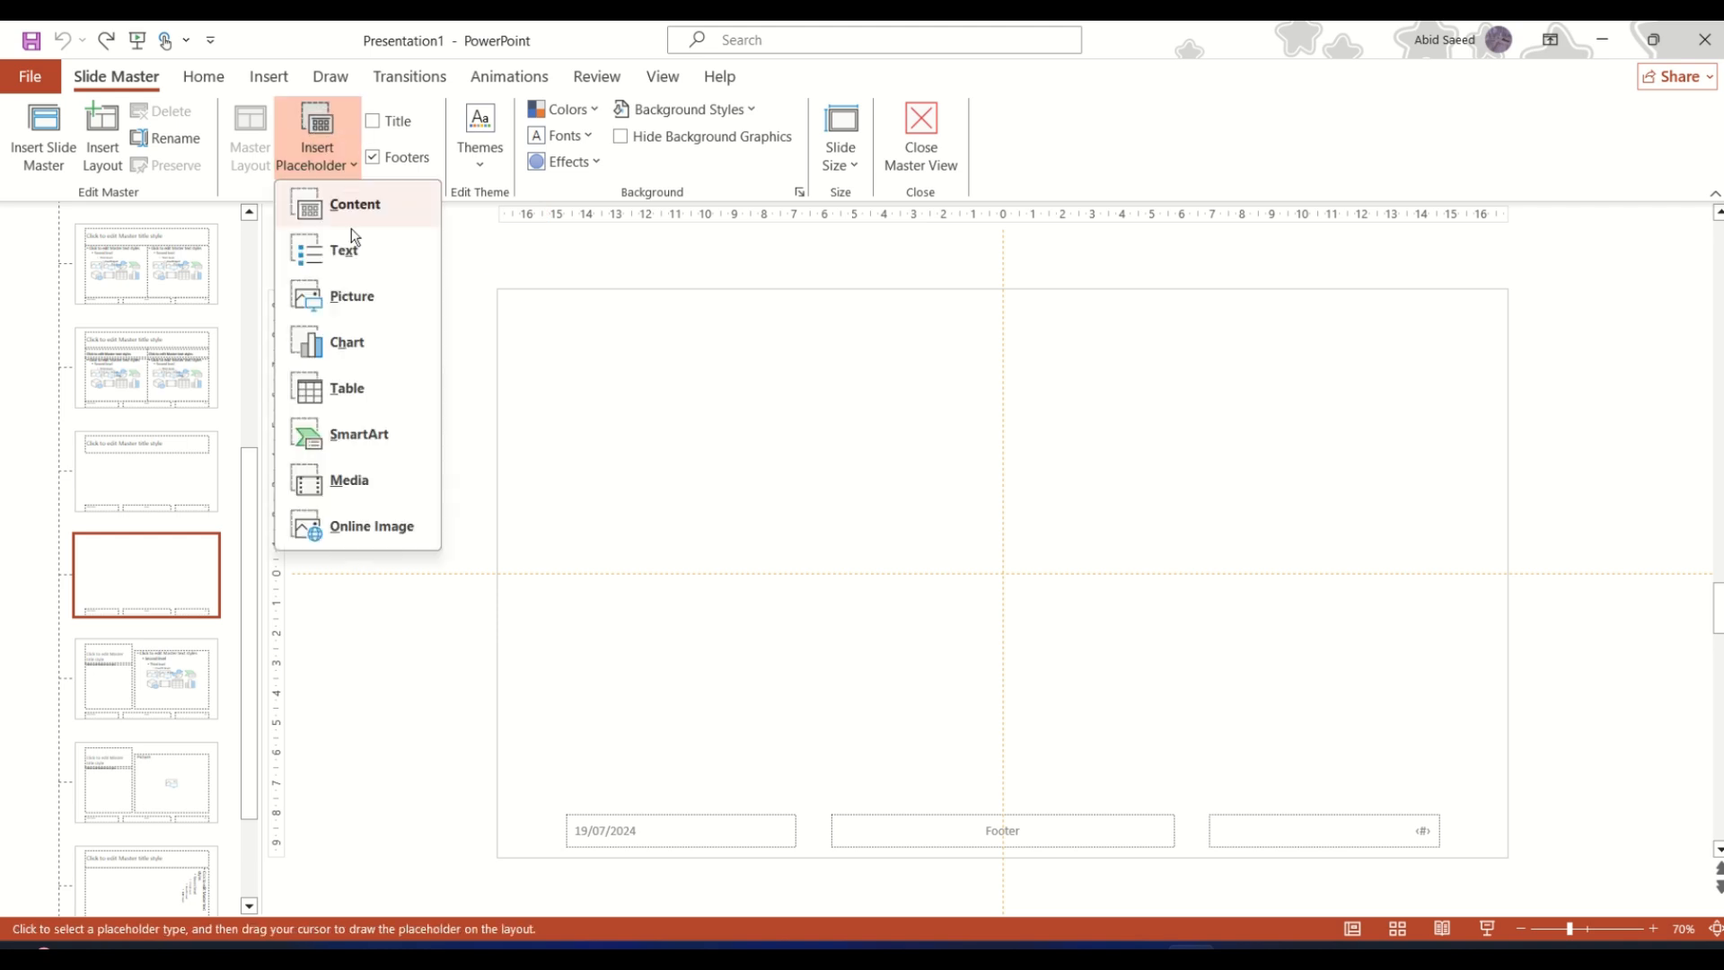
left_click(360, 297)
left_click(163, 477)
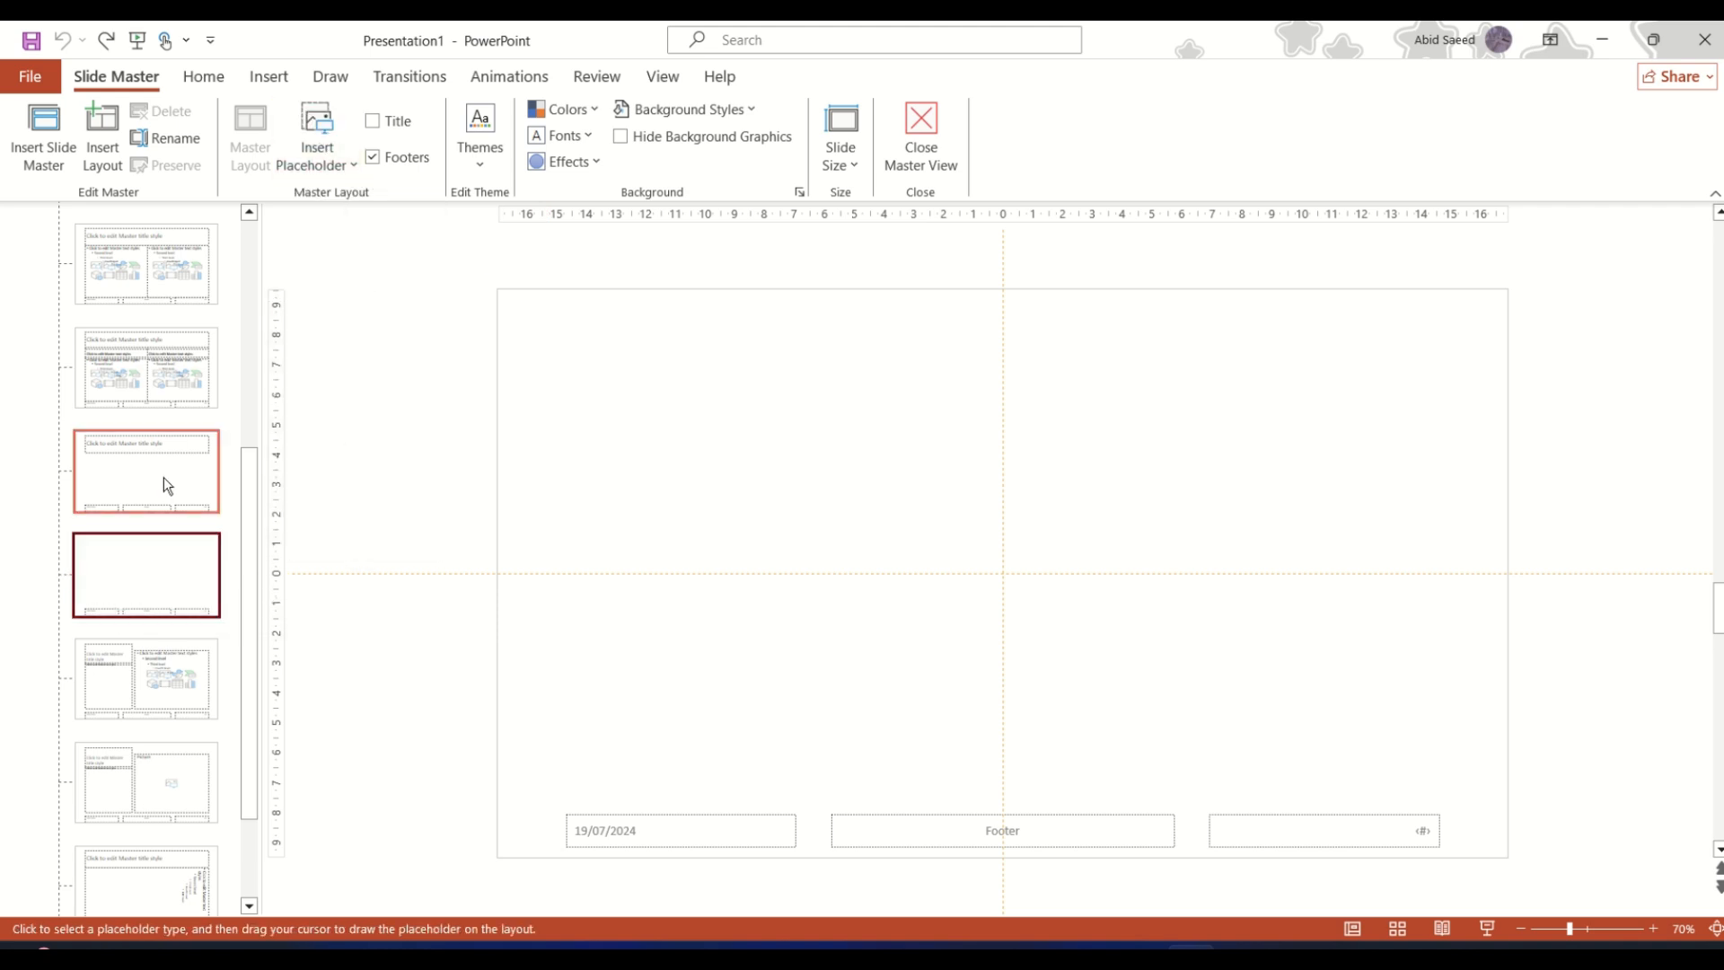
right_click(573, 497)
left_click(626, 588)
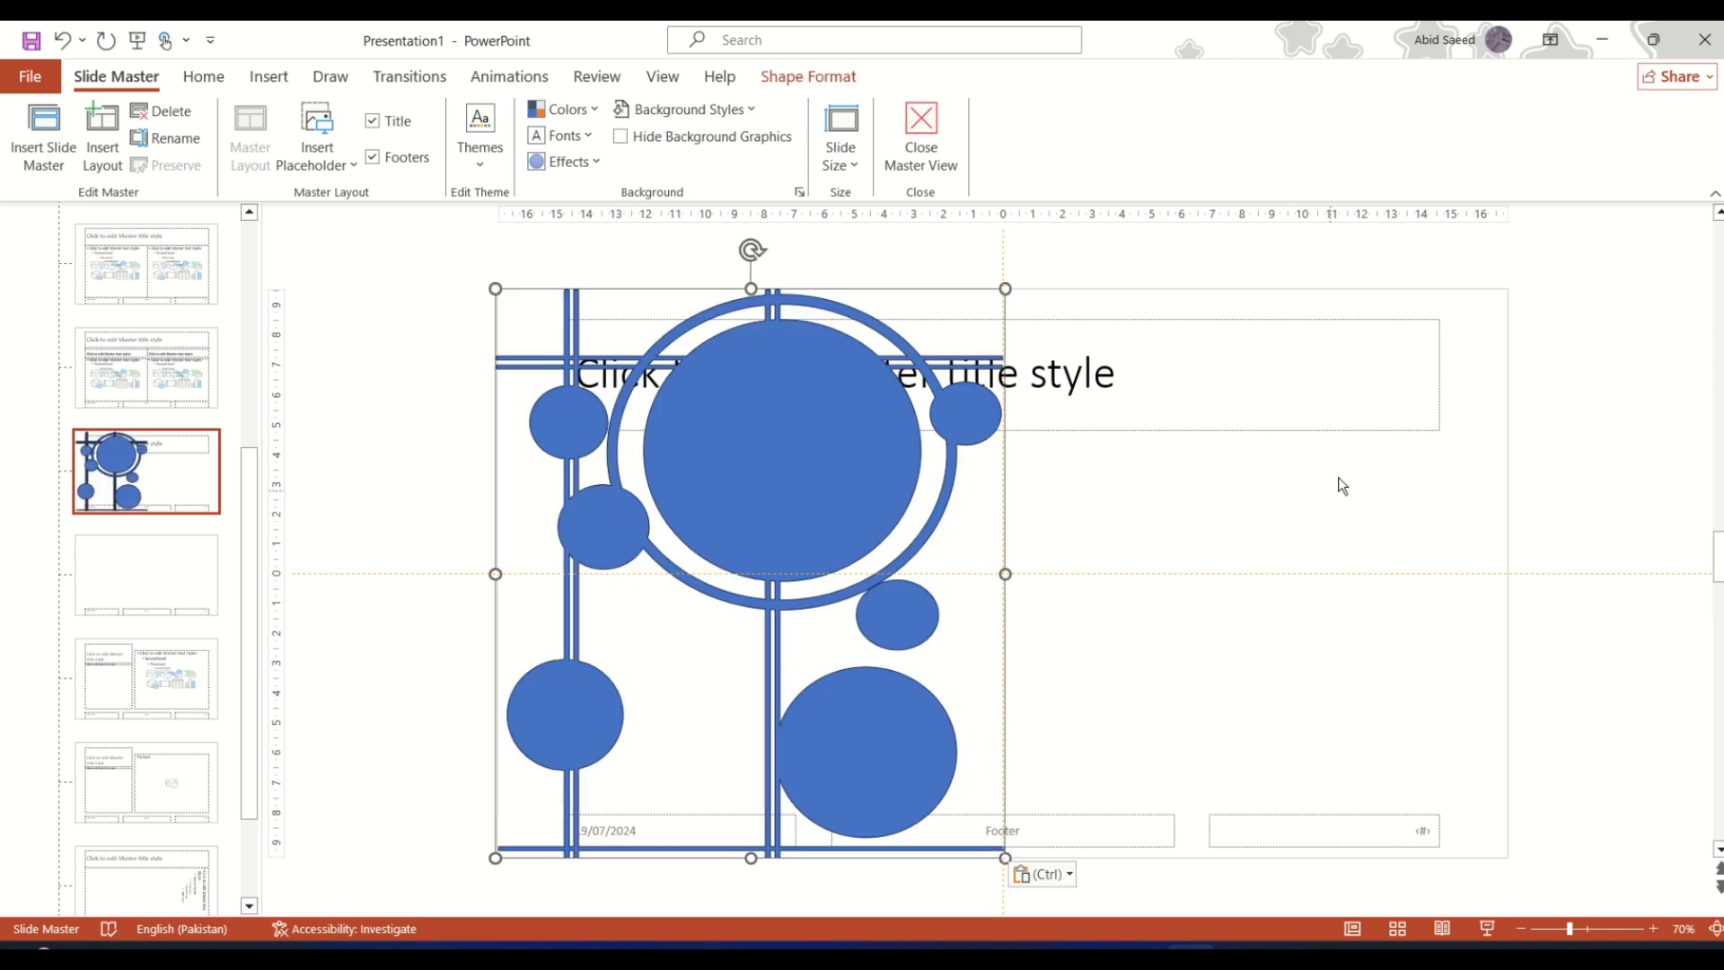
- Delete the title, slide number, footer and date placeholders from the layout
left_click(1300, 323)
key("Delete")
left_click(1279, 826)
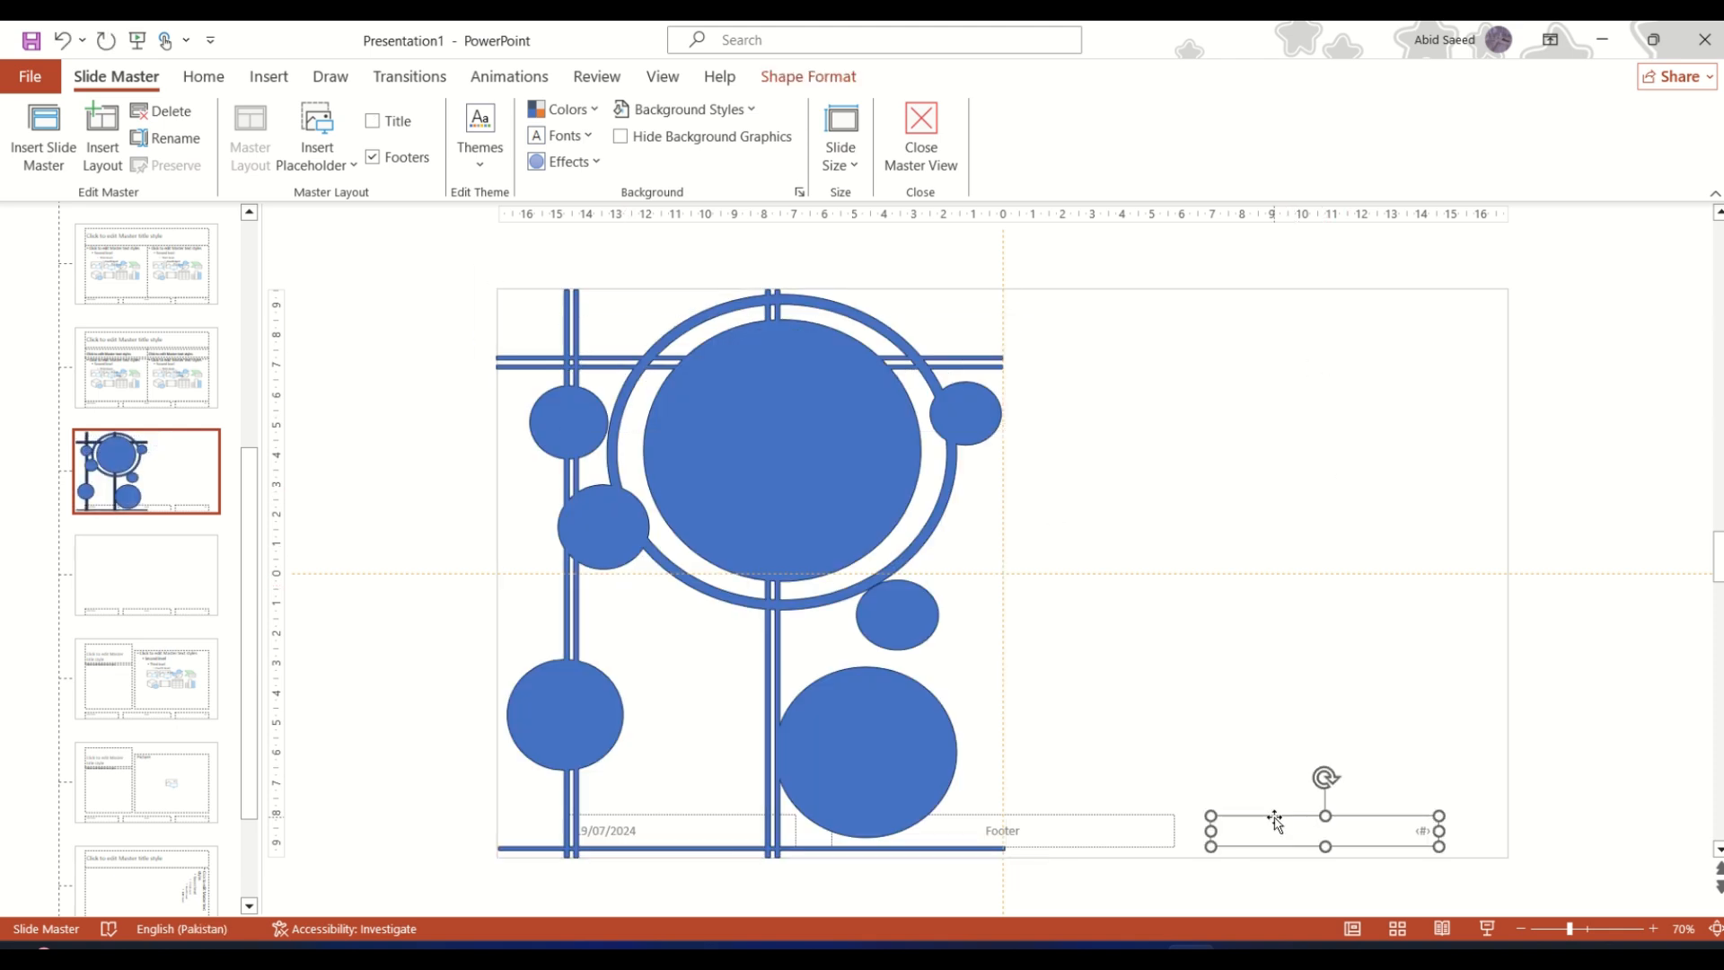
key("Delete")
left_click(1142, 841)
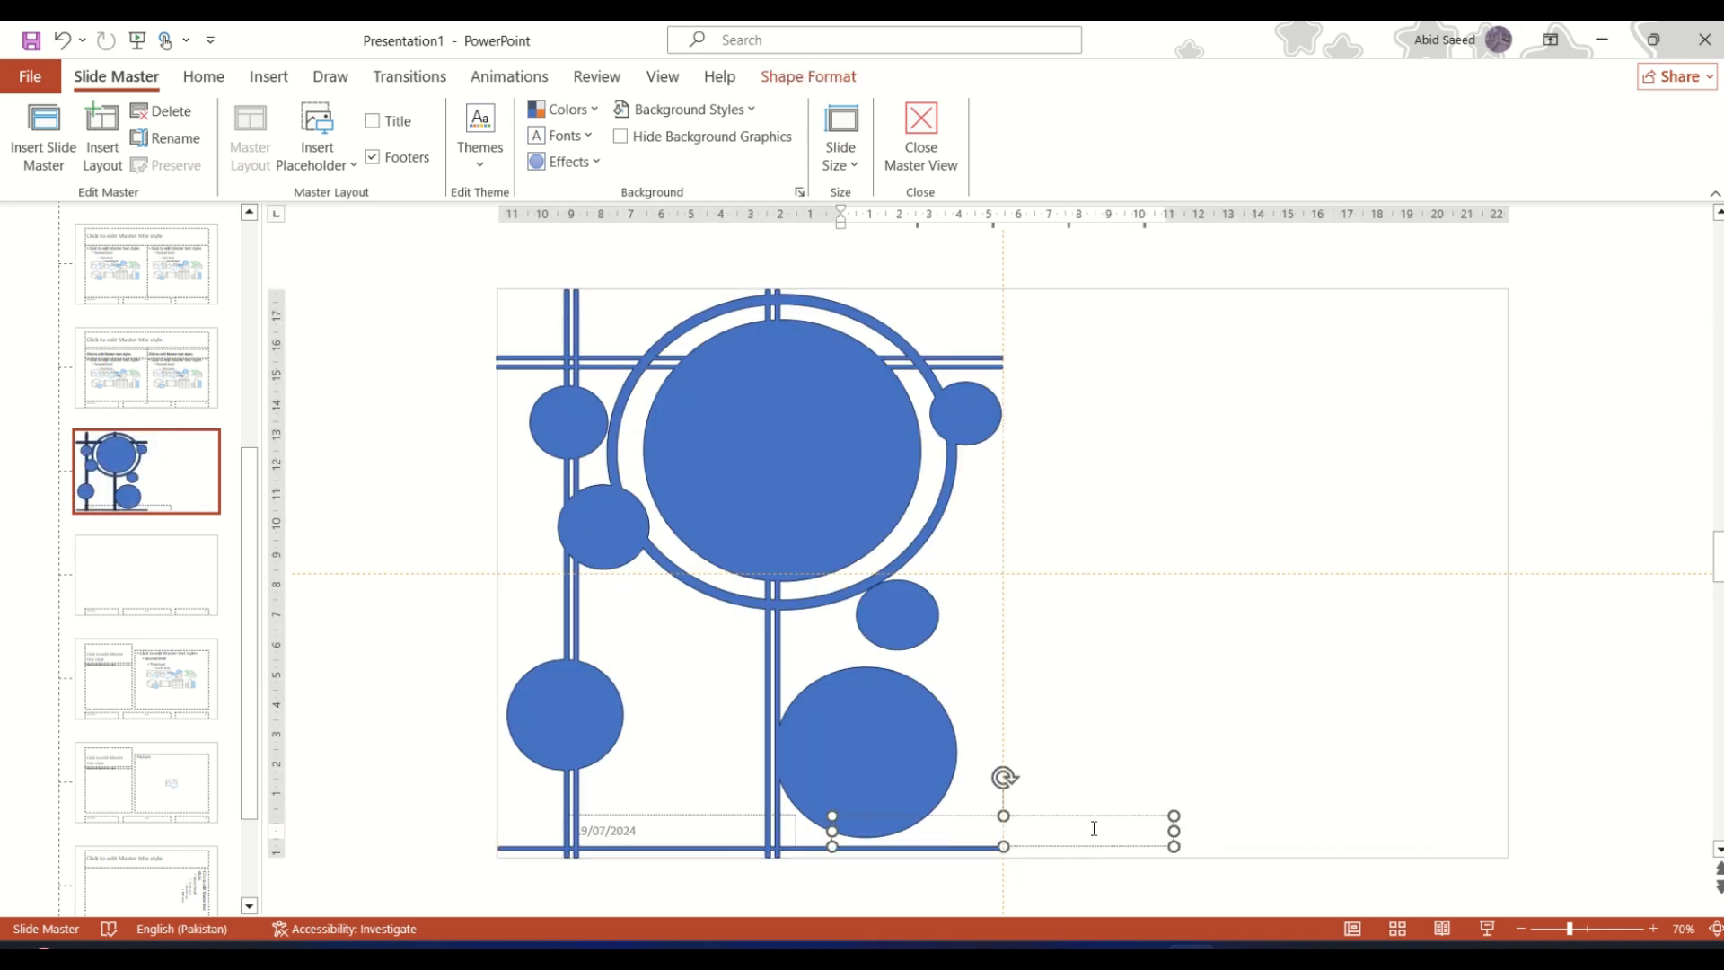
right_click(1166, 824)
left_click(1228, 252)
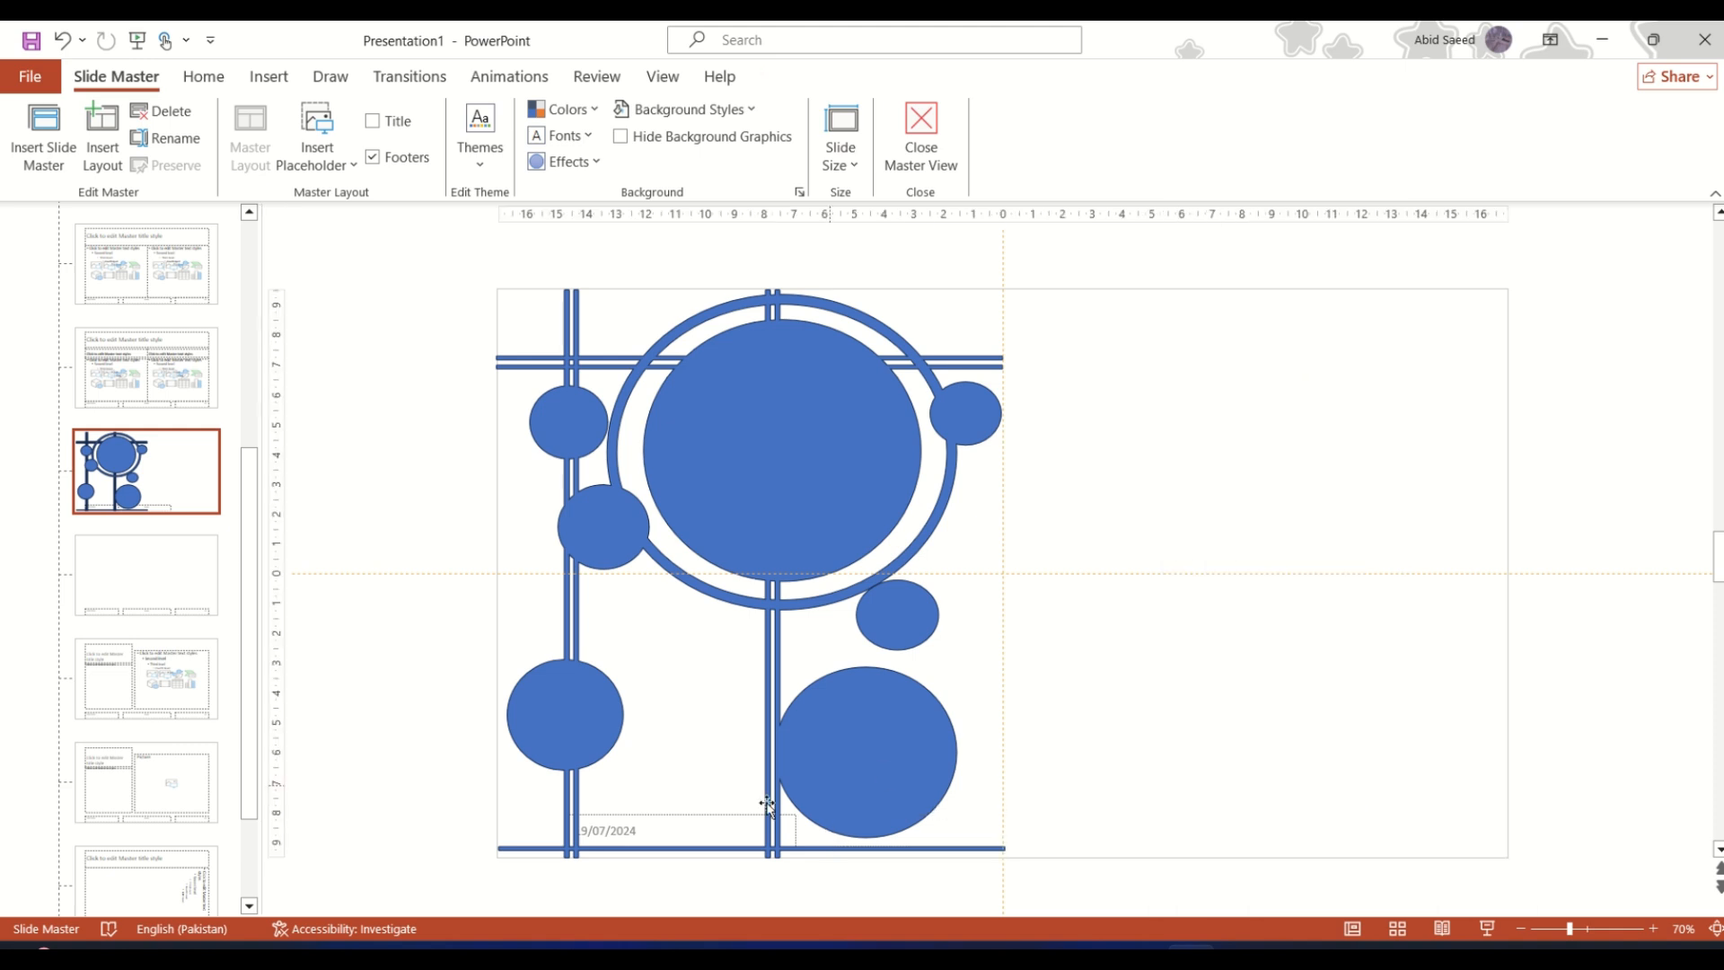
left_click(764, 814)
key("Delete")
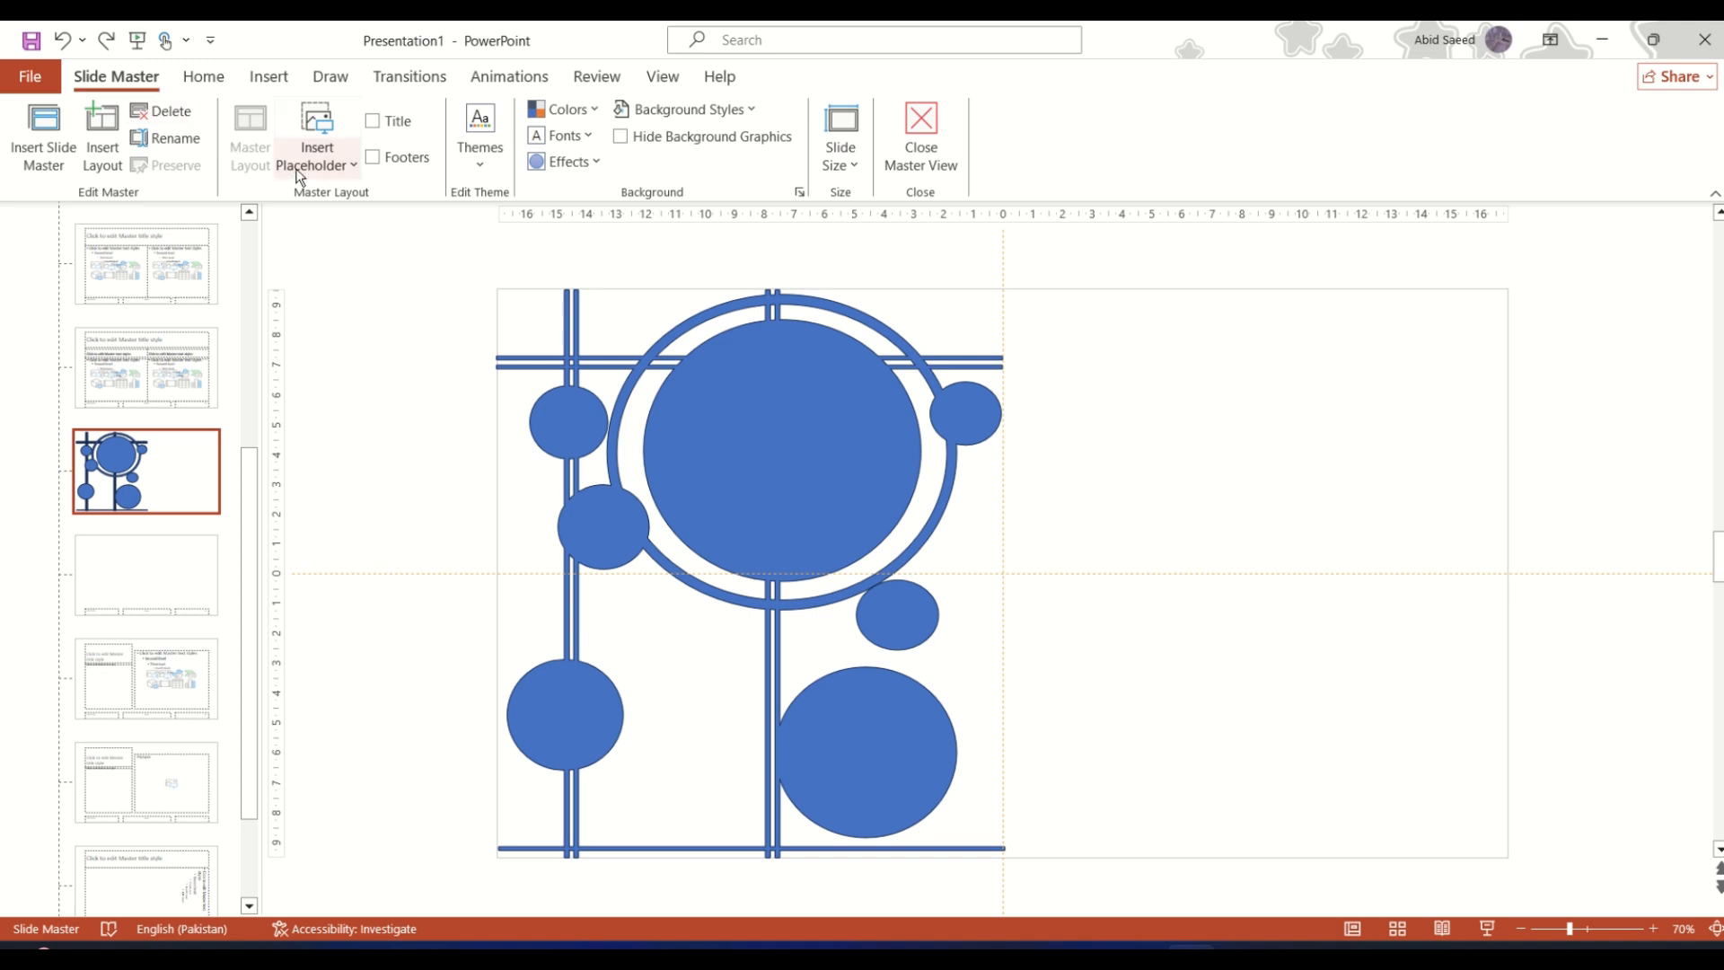
- Insert a picture placeholder of about 21.89 by 21.35 cm covering the whole merged shape and send it to the back
left_click(317, 157)
left_click(346, 288)
left_click_drag(447, 252, 1084, 905)
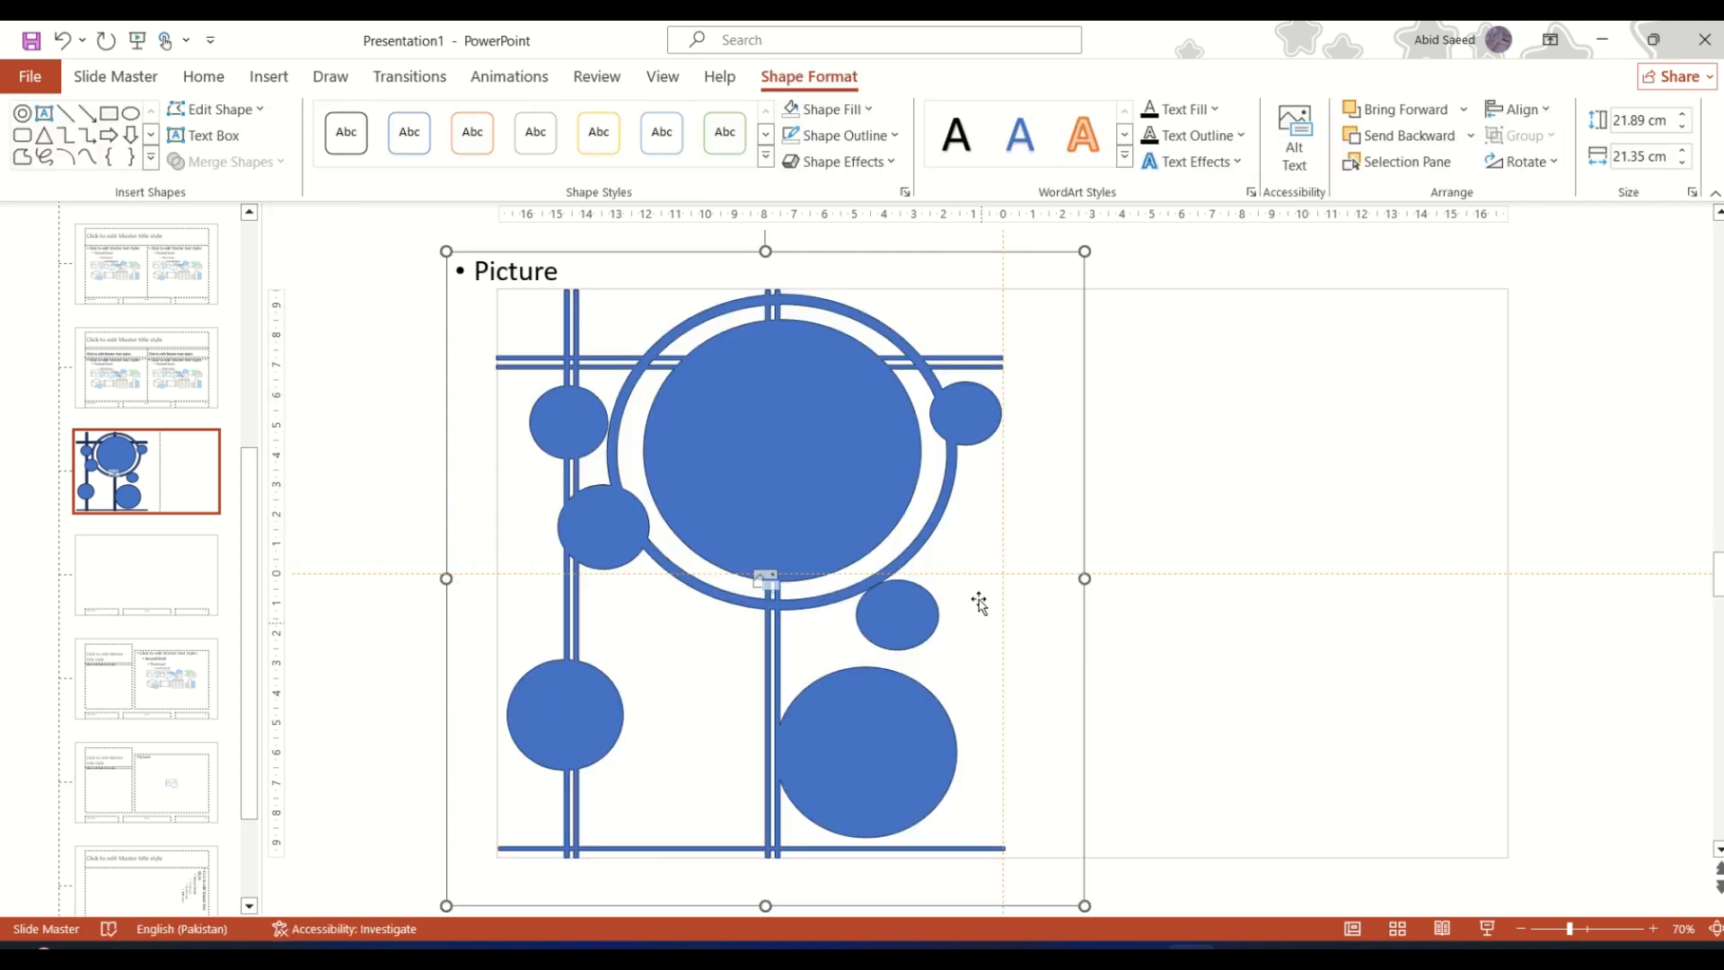
right_click(931, 256)
left_click(1034, 569)
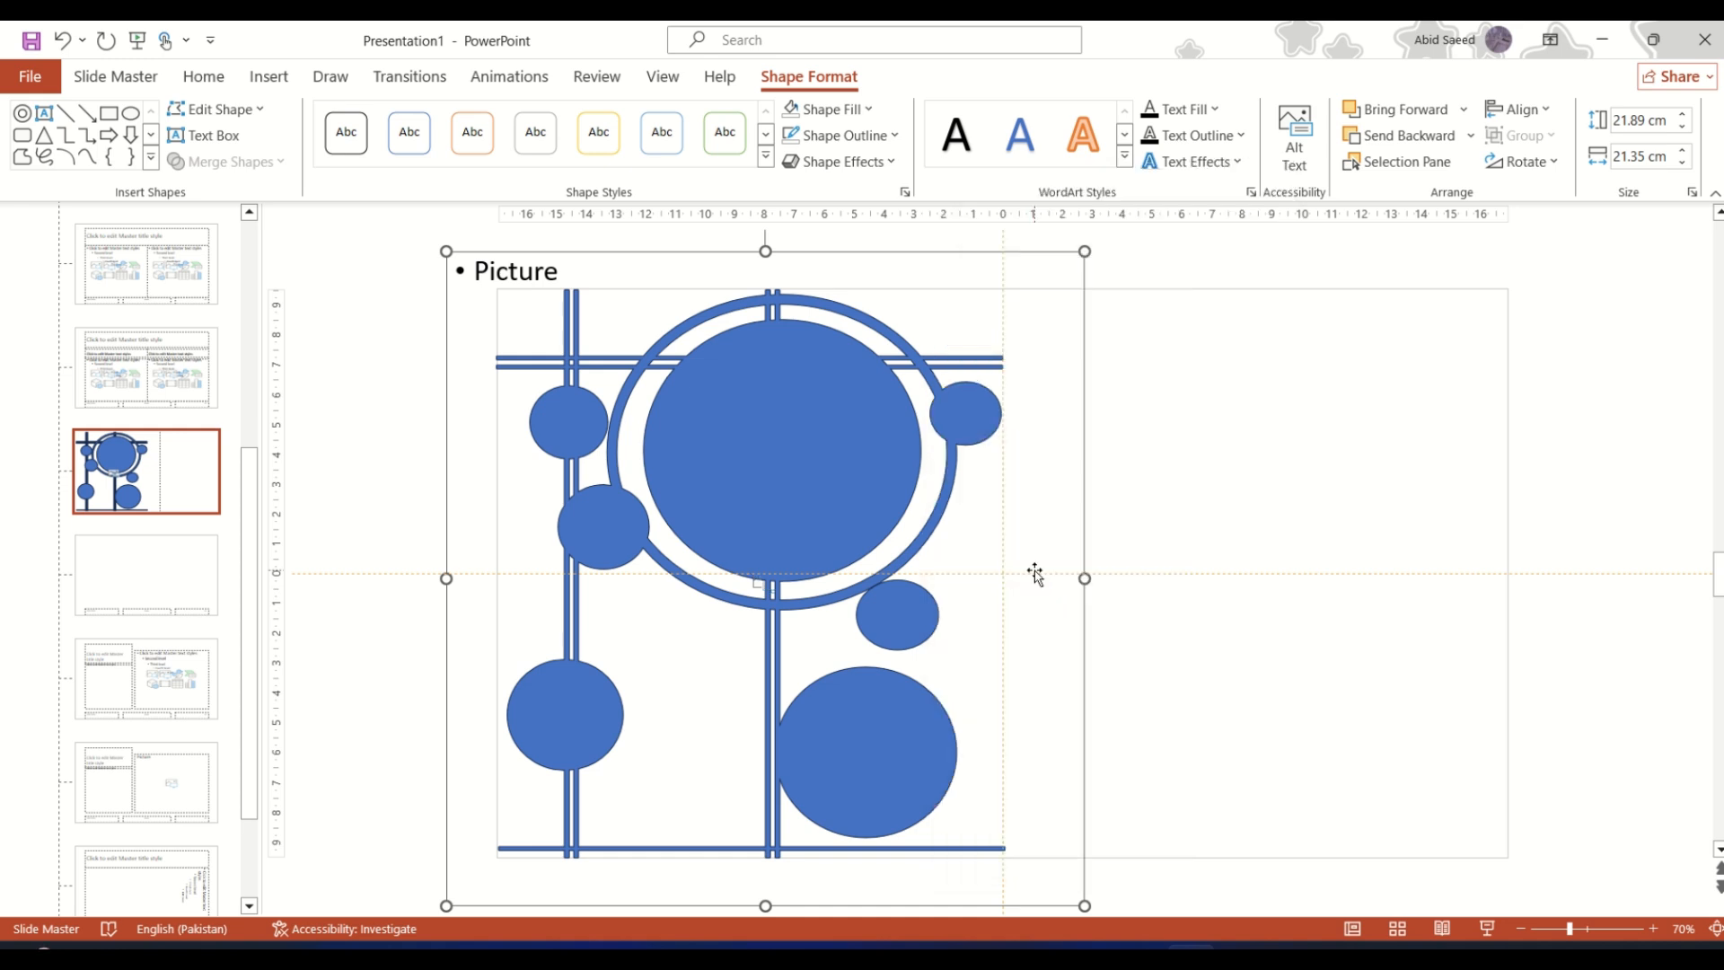
- Intersect the picture placeholder with the merged shape of lines and circles
left_click(819, 392, "shift")
left_click(220, 161)
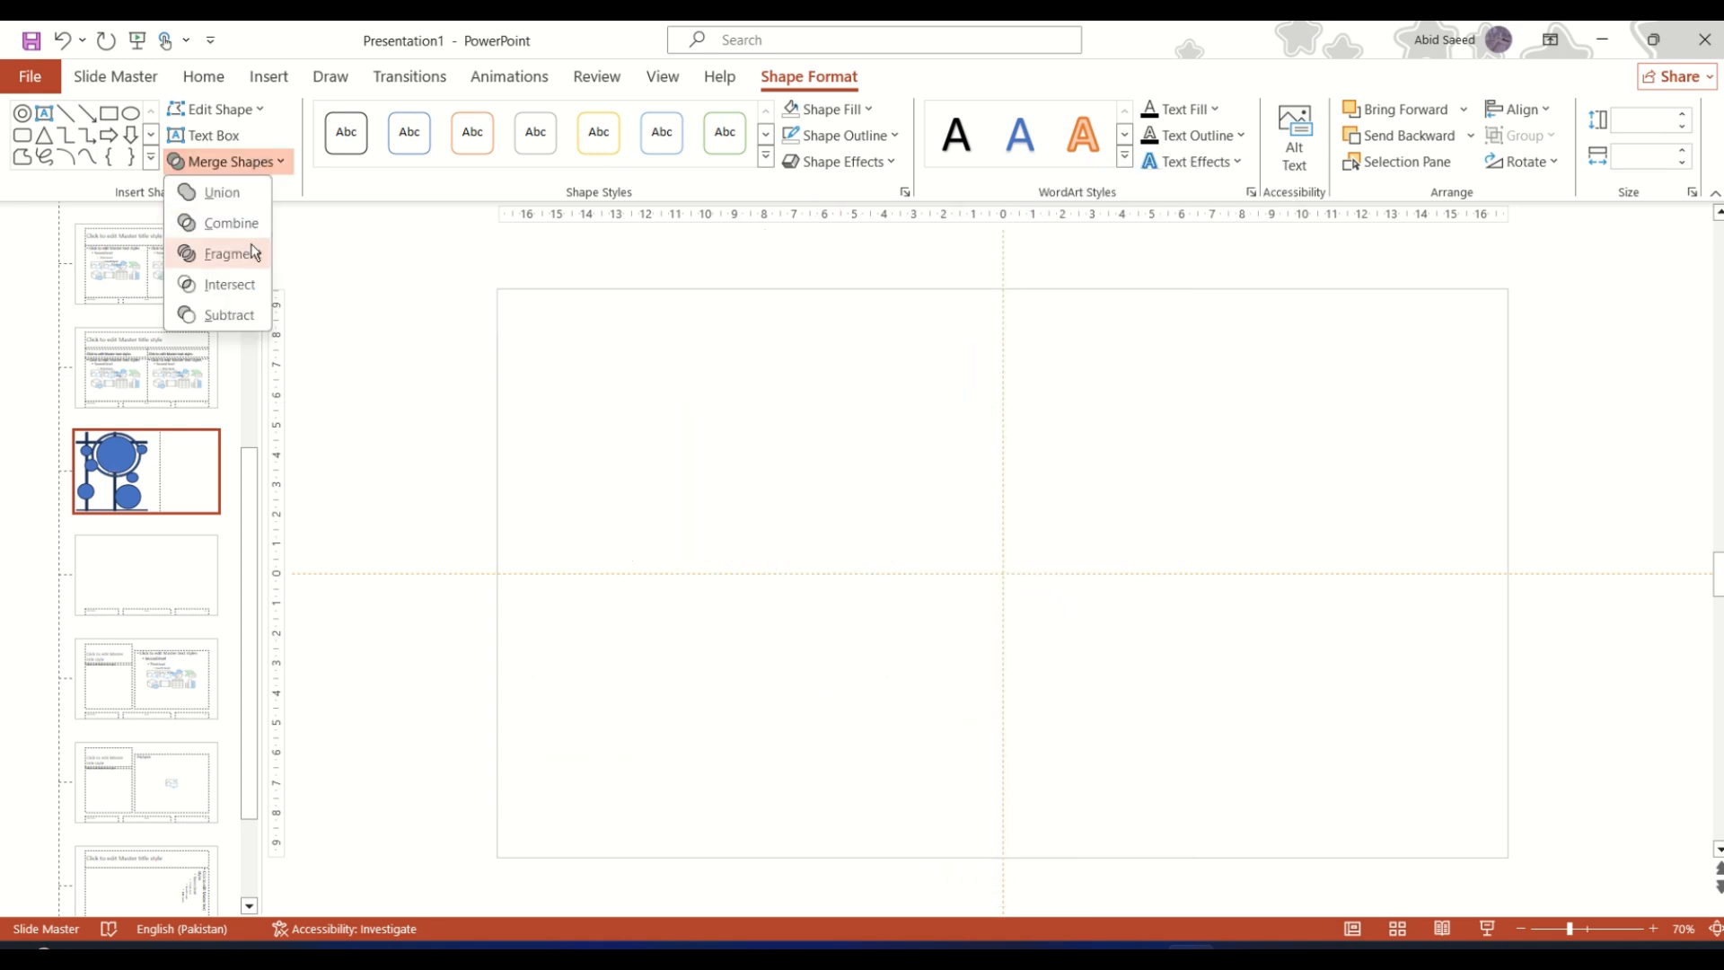
left_click(246, 281)
left_click(462, 465)
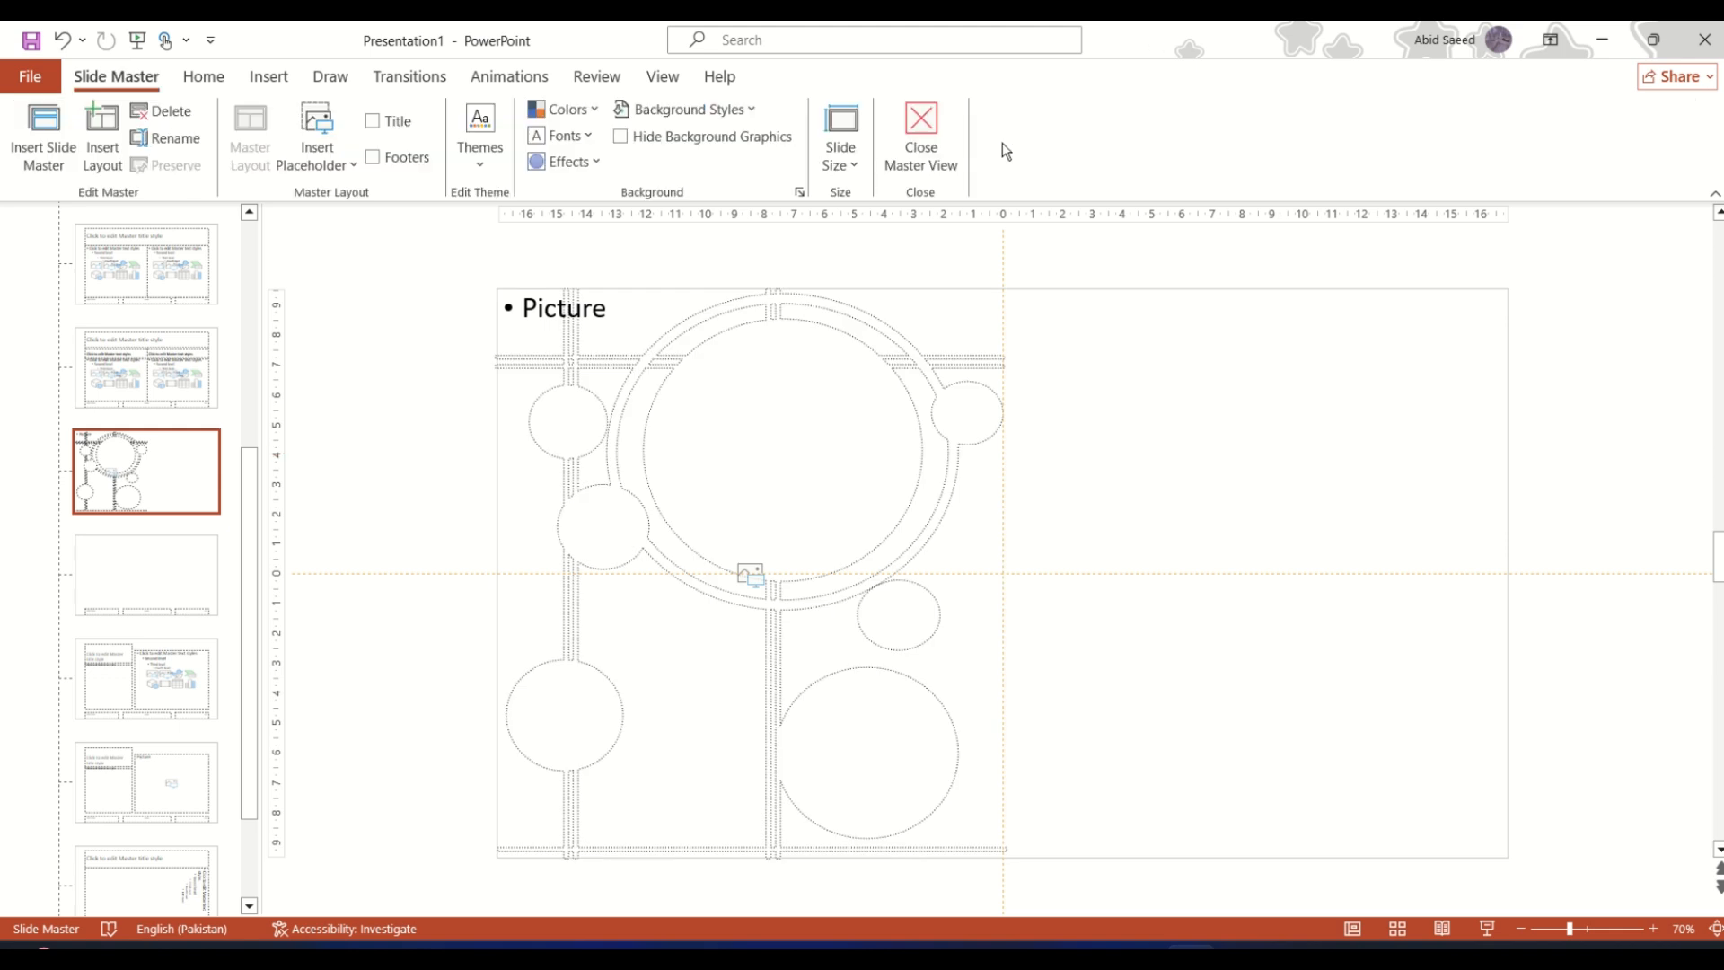
- Close the master view and add a new slide based on the customised picture layout
left_click(919, 135)
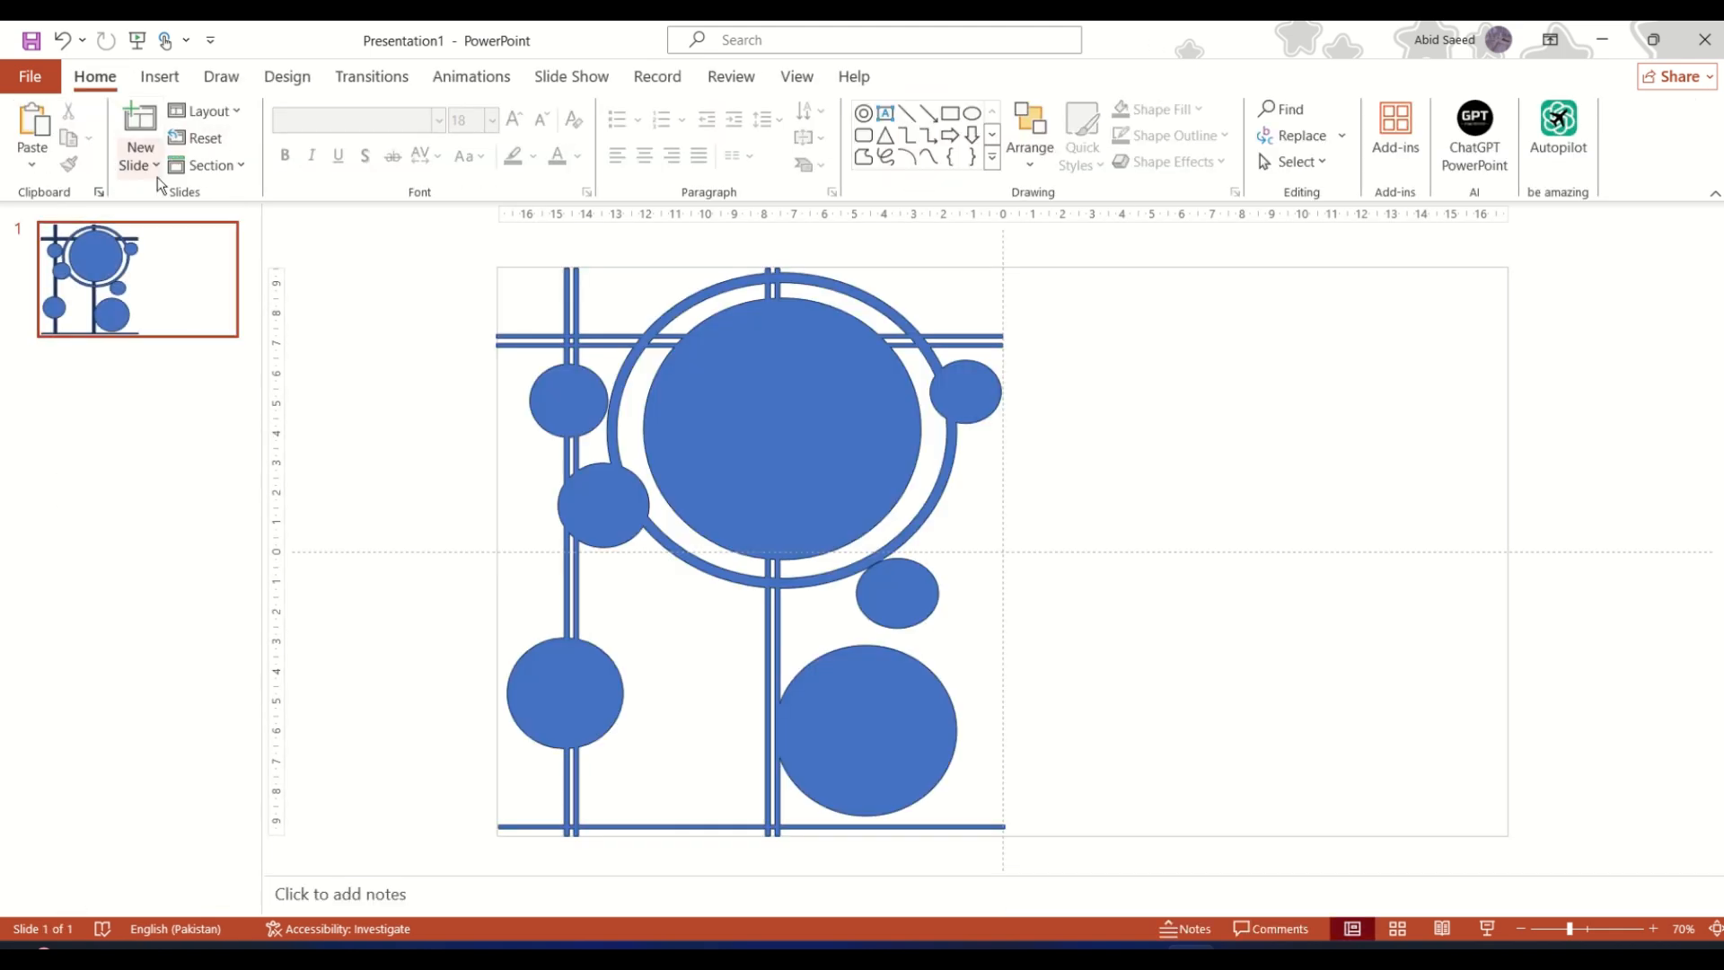
left_click(154, 167)
left_click(382, 396)
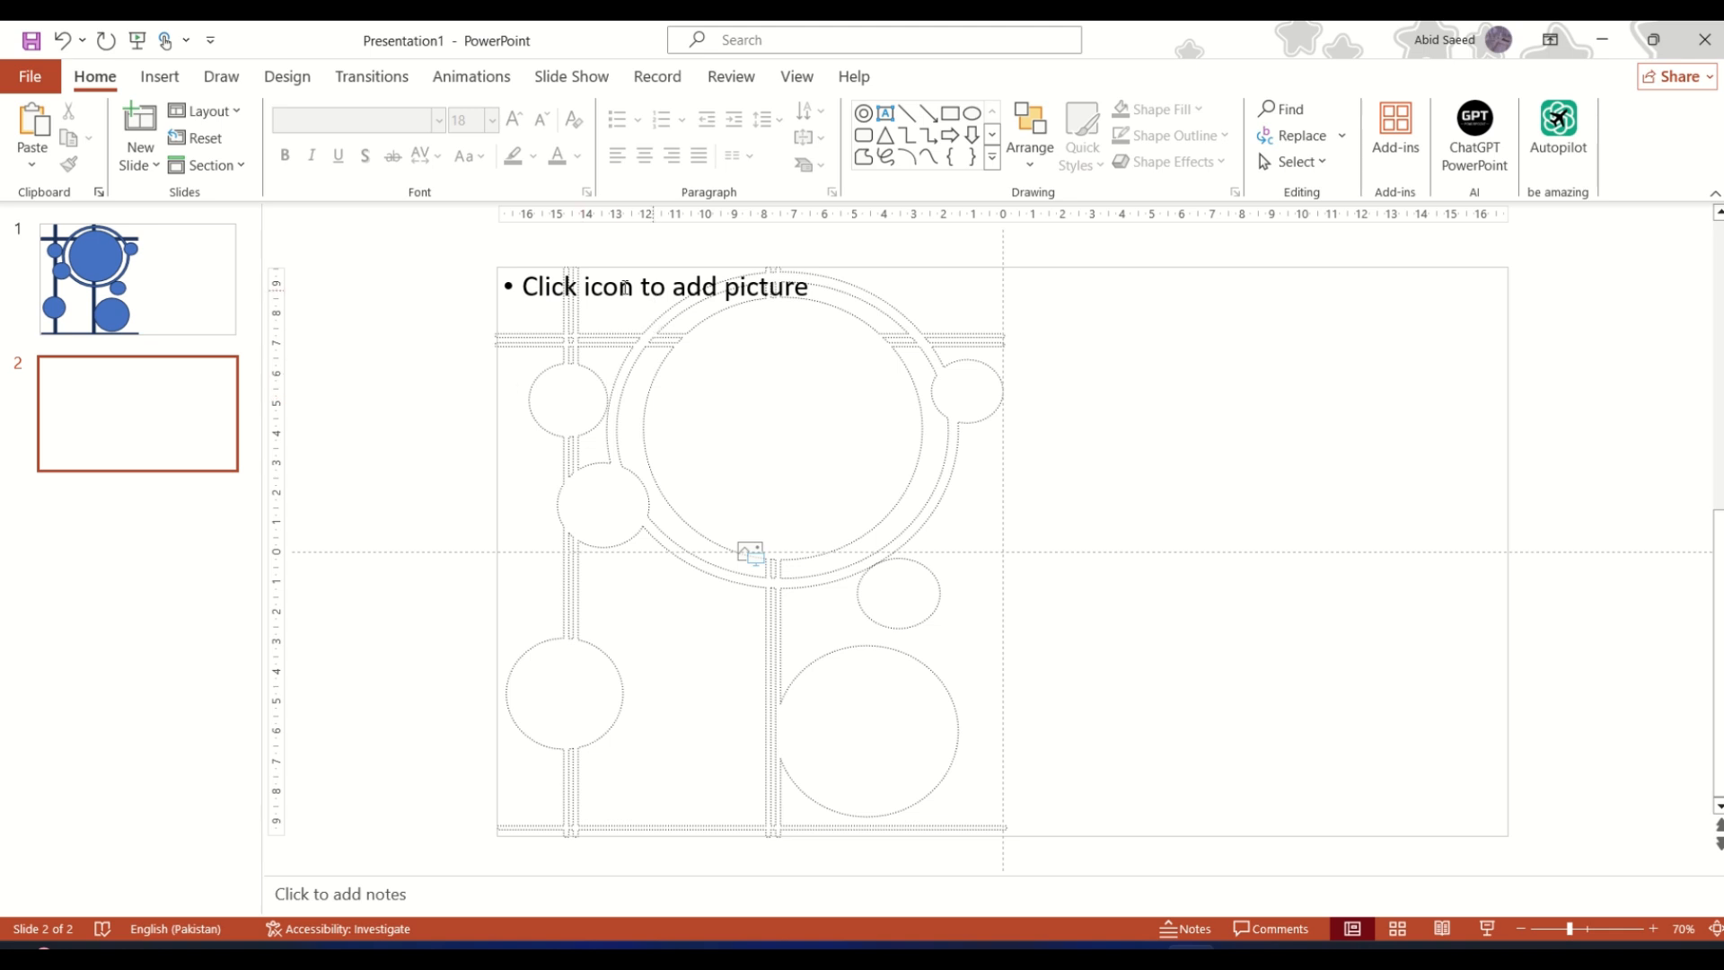
- Start adding a picture to the new slide's line-and-circle placeholder
left_click(752, 551)
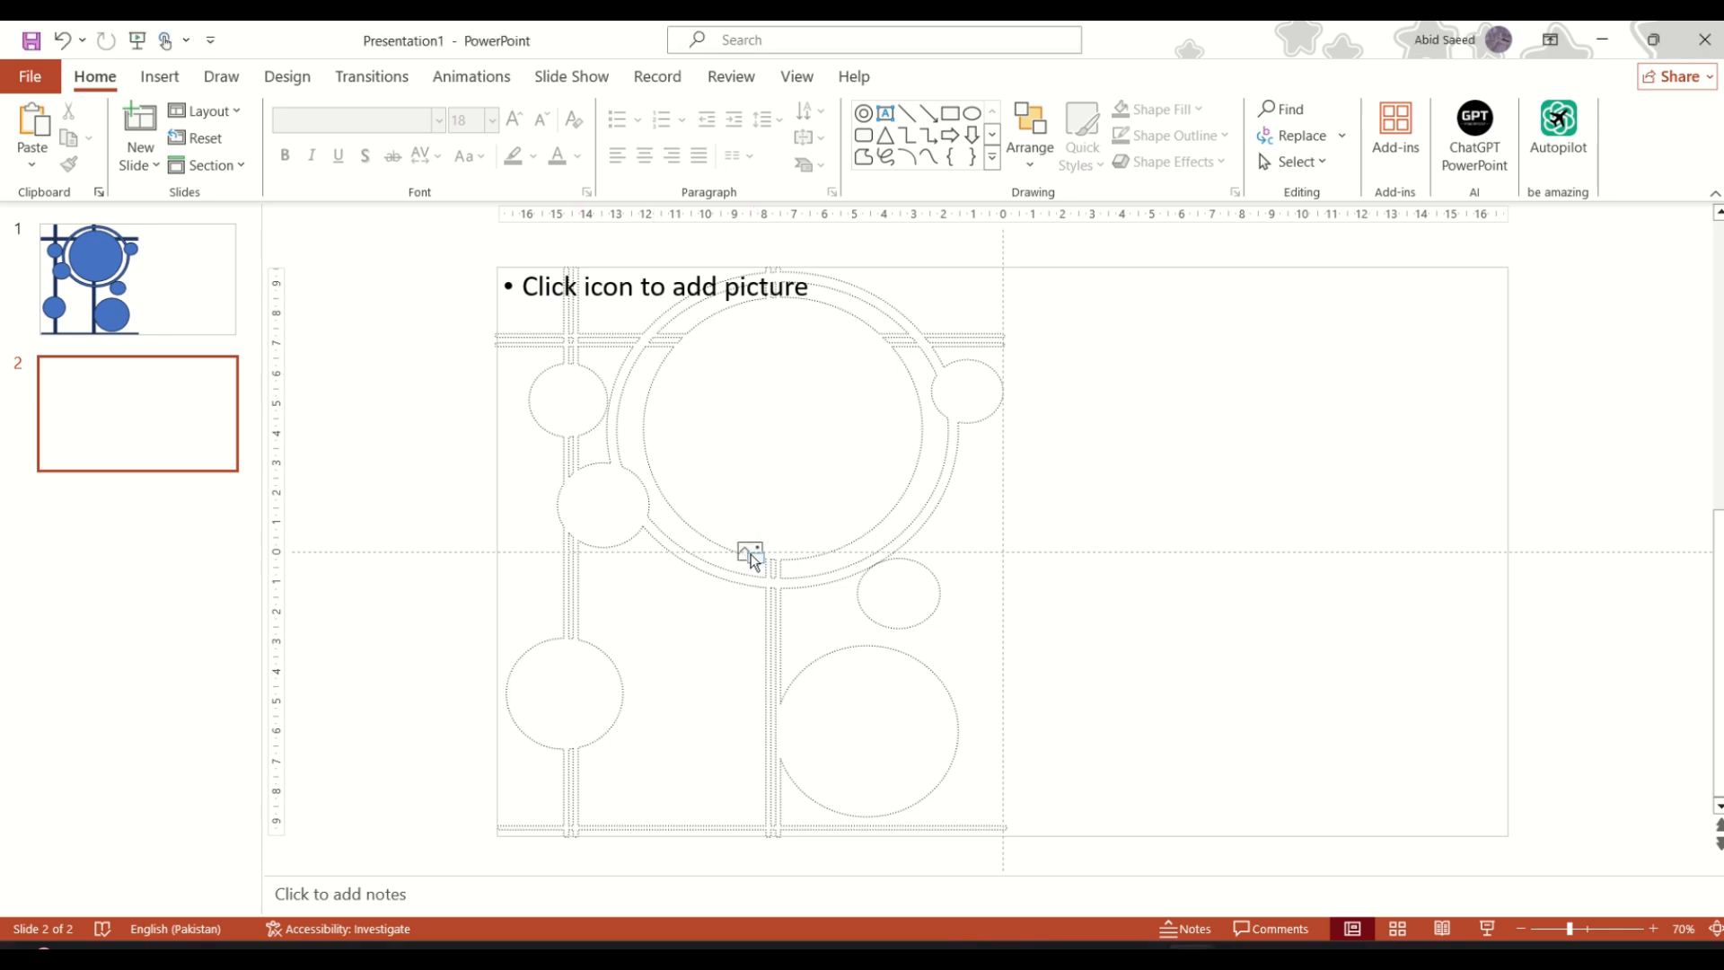